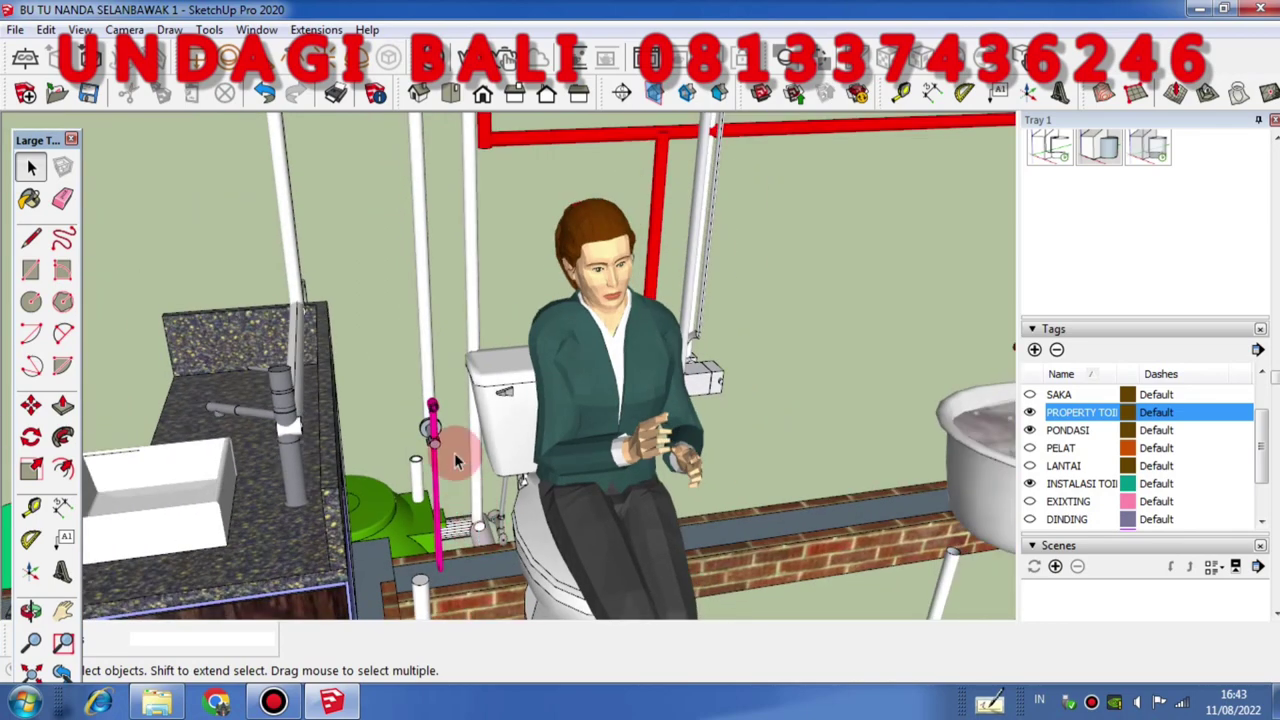
- Examine the water supply pipes and valves beside the toilet
{"action": "scroll", "coordinate": [465, 270], "scroll_direction": "up", "scroll_amount": 2}
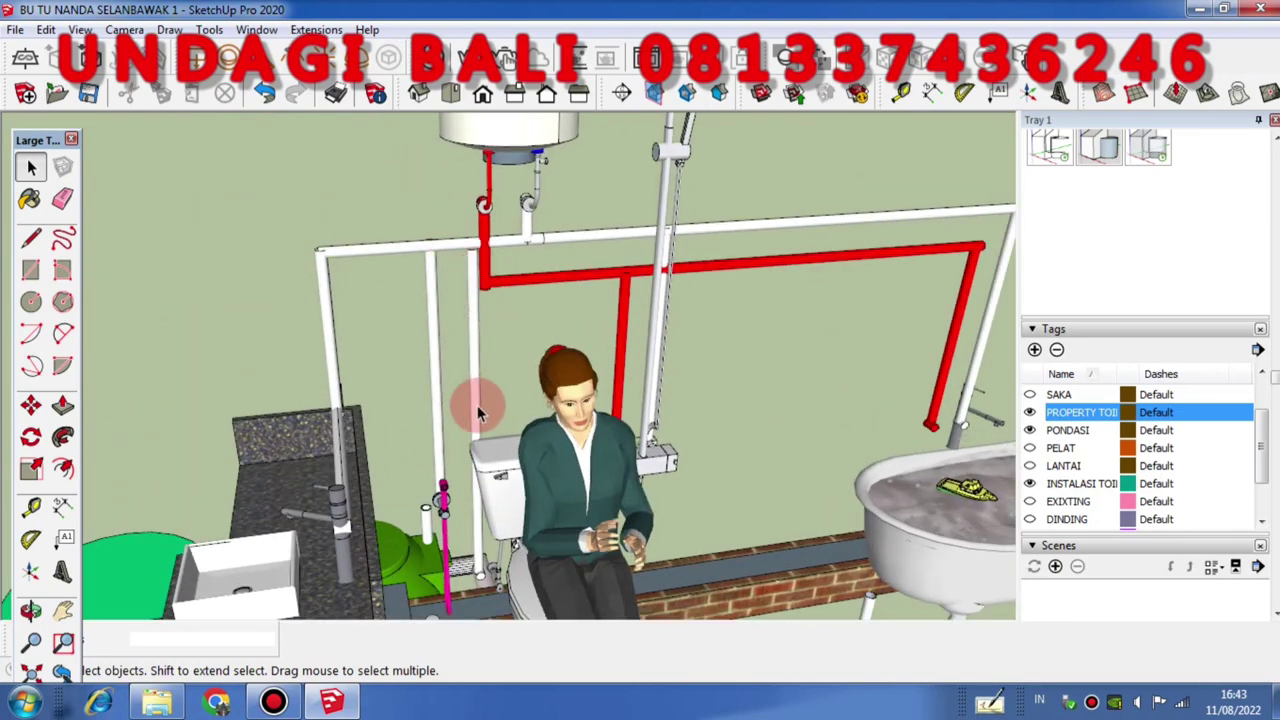
{"action": "scroll", "coordinate": [488, 425], "scroll_direction": "up", "scroll_amount": 4}
{"action": "scroll", "coordinate": [490, 533], "scroll_direction": "up", "scroll_amount": 4}
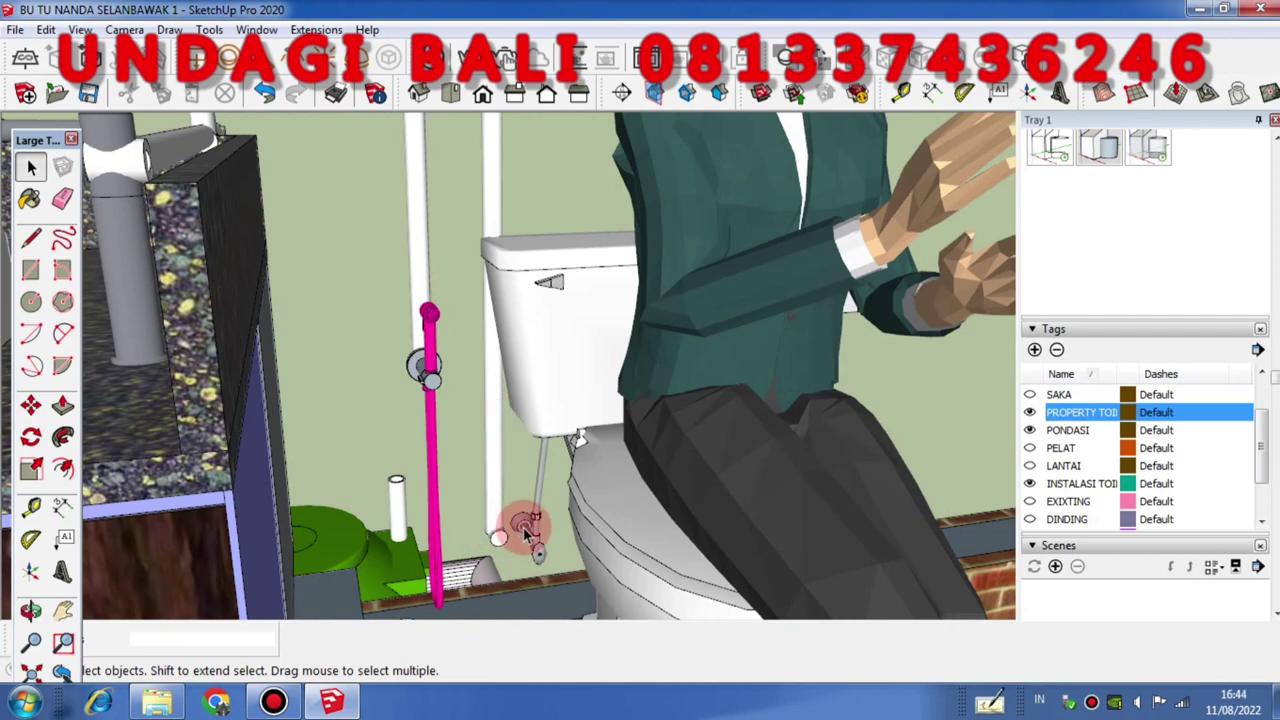
{"action": "middle_click_drag", "start_coordinate": [553, 314], "coordinate": [571, 457]}
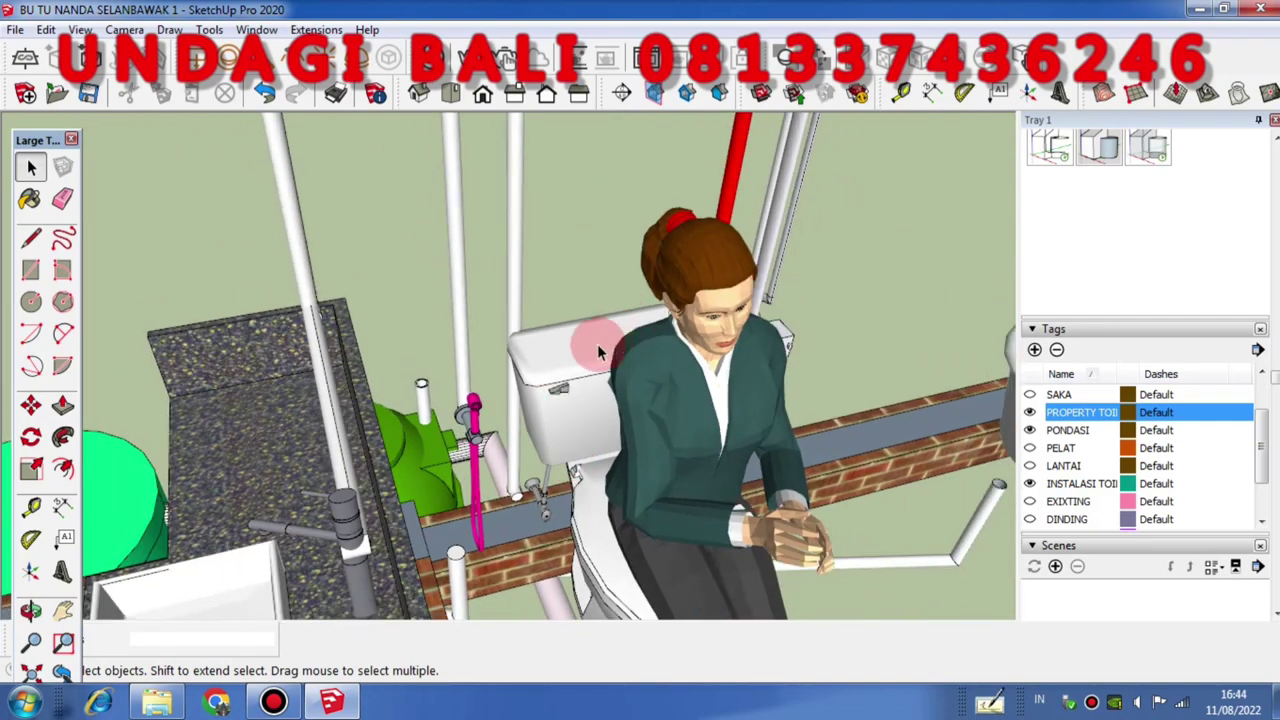
{"action": "scroll", "coordinate": [567, 372], "scroll_direction": "down", "scroll_amount": 3}
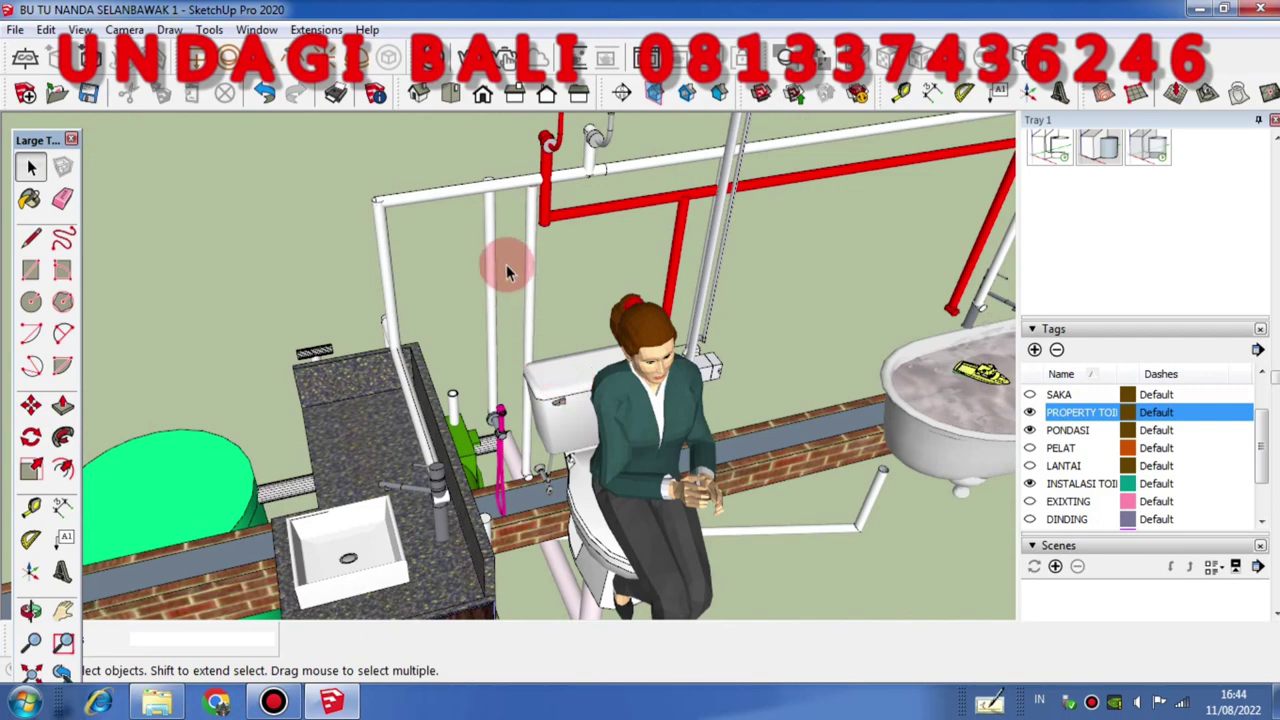
{"action": "scroll", "coordinate": [500, 290], "scroll_direction": "up", "scroll_amount": 5}
{"action": "mouse_move", "coordinate": [531, 340]}
{"action": "middle_mouse_down"}
{"action": "mouse_move", "coordinate": [516, 348]}
{"action": "mouse_move", "coordinate": [528, 391]}
{"action": "middle_mouse_up"}
{"action": "scroll", "coordinate": [495, 320], "scroll_direction": "down", "scroll_amount": 2}
- Examine the water heater's cold inlet and red hot-water outlet connections to the main pipe runs
{"action": "mouse_move", "coordinate": [443, 268]}
{"action": "middle_mouse_down"}
{"action": "mouse_move", "coordinate": [506, 250]}
{"action": "mouse_move", "coordinate": [520, 277]}
{"action": "mouse_move", "coordinate": [515, 268]}
{"action": "mouse_move", "coordinate": [535, 275]}
{"action": "mouse_move", "coordinate": [509, 189]}
{"action": "middle_mouse_up"}
{"action": "scroll", "coordinate": [529, 286], "scroll_direction": "down", "scroll_amount": 2}
{"action": "scroll", "coordinate": [525, 223], "scroll_direction": "up", "scroll_amount": 5}
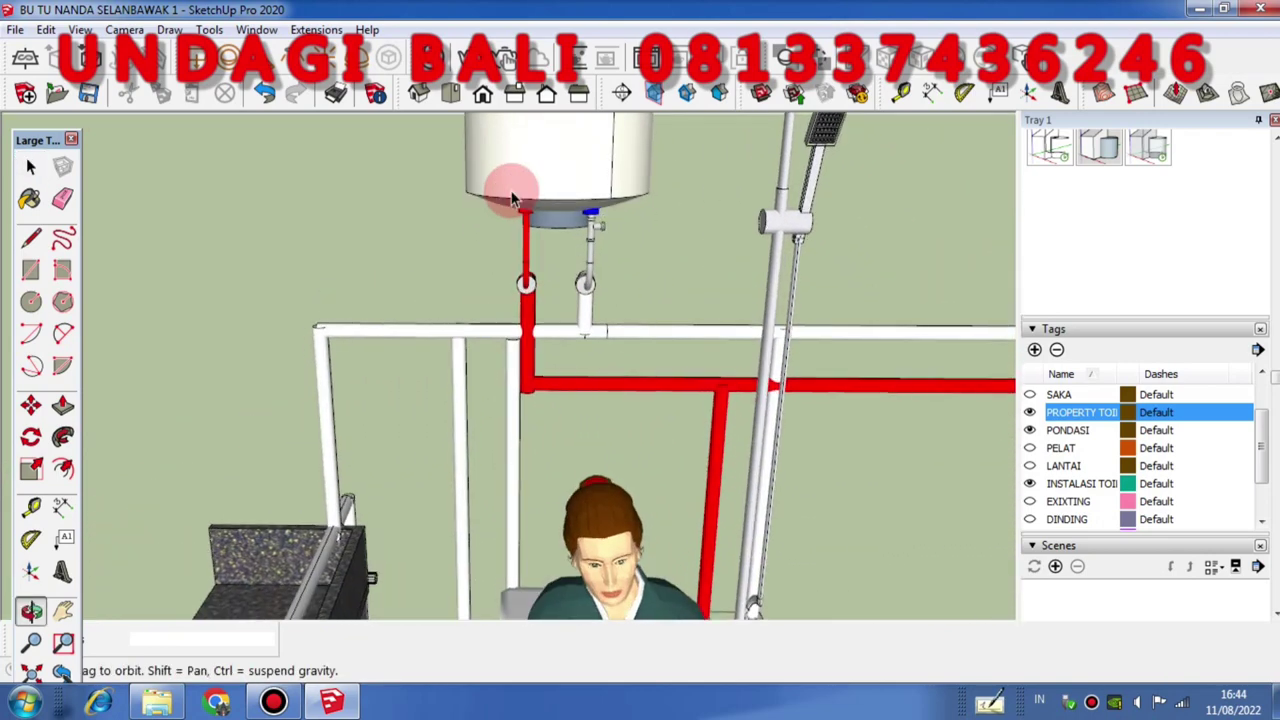
{"action": "scroll", "coordinate": [571, 266], "scroll_direction": "up", "scroll_amount": 6}
{"action": "middle_click_drag", "start_coordinate": [603, 380], "coordinate": [490, 365]}
{"action": "scroll", "coordinate": [666, 447], "scroll_direction": "down", "scroll_amount": 2}
{"action": "scroll", "coordinate": [608, 420], "scroll_direction": "up", "scroll_amount": 2}
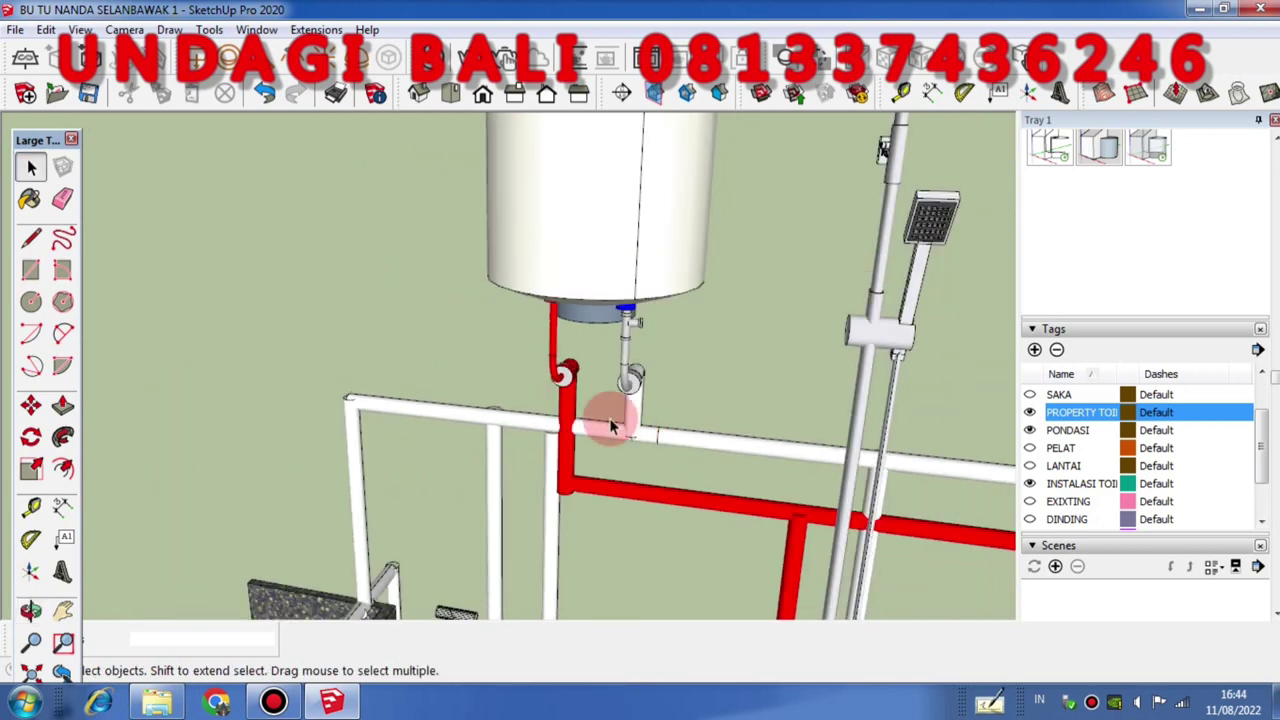
{"action": "middle_click_drag", "start_coordinate": [608, 420], "coordinate": [600, 435]}
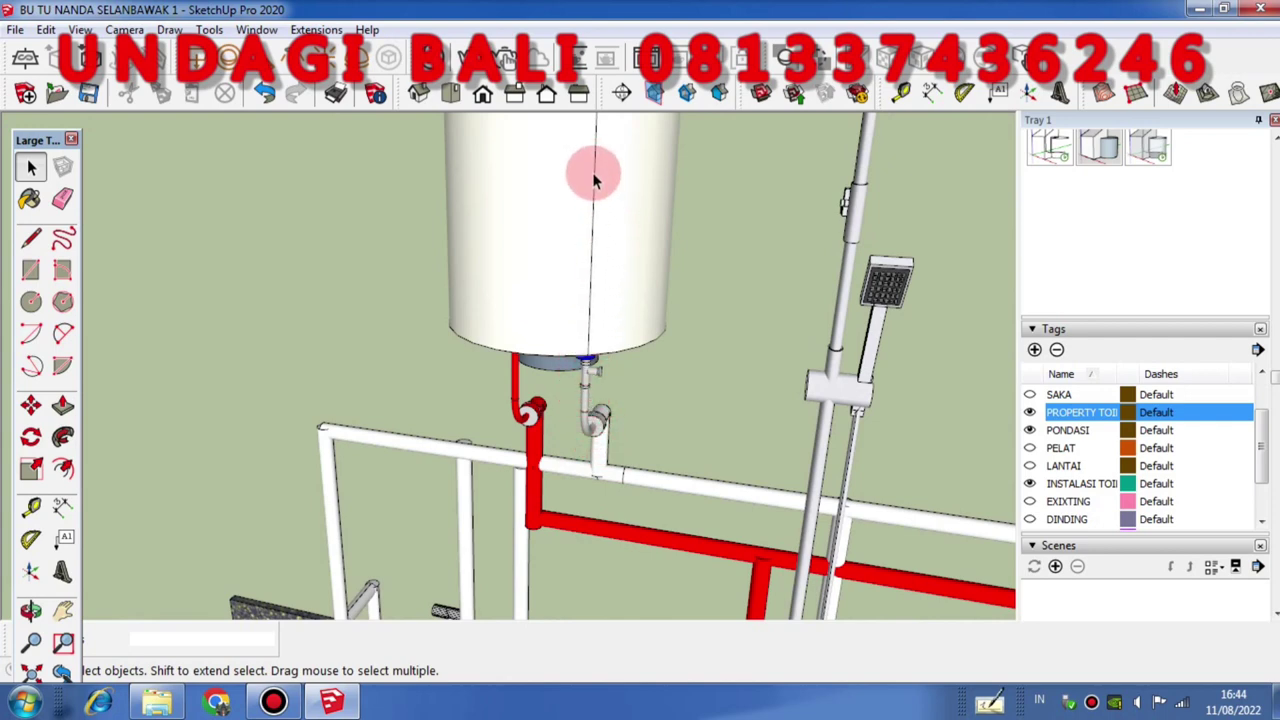
{"action": "scroll", "coordinate": [536, 357], "scroll_direction": "down", "scroll_amount": 3}
{"action": "scroll", "coordinate": [594, 366], "scroll_direction": "up", "scroll_amount": 2}
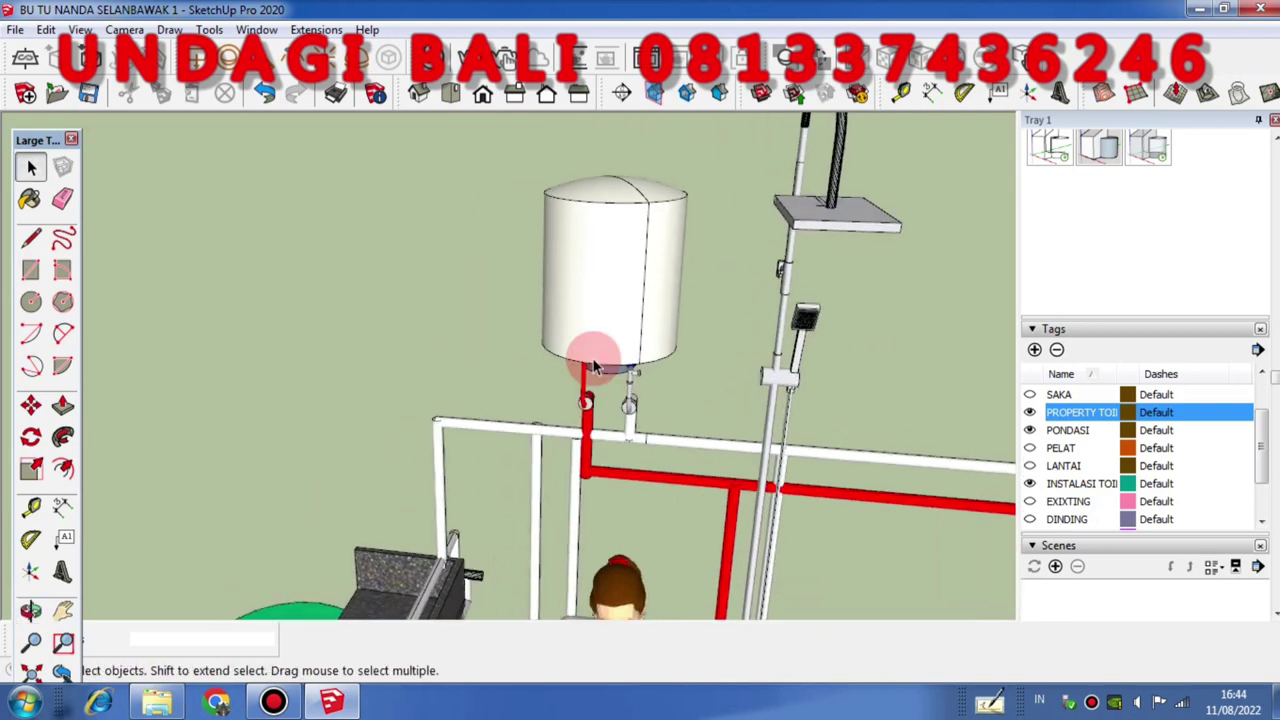
{"action": "scroll", "coordinate": [594, 366], "scroll_direction": "up", "scroll_amount": 1}
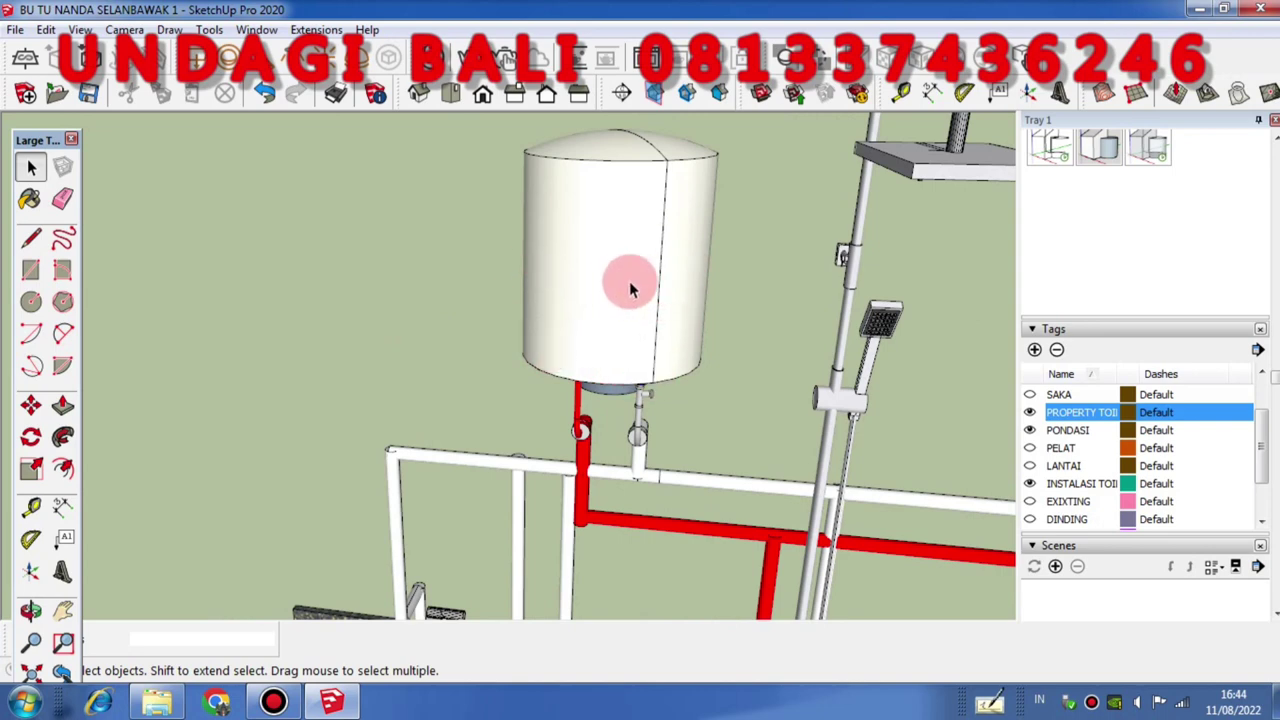
{"action": "middle_click_drag", "start_coordinate": [595, 410], "coordinate": [592, 364]}
- Inspect the hot and cold pipe branches that feed the shower mixer
{"action": "scroll", "coordinate": [557, 417], "scroll_direction": "down", "scroll_amount": 5}
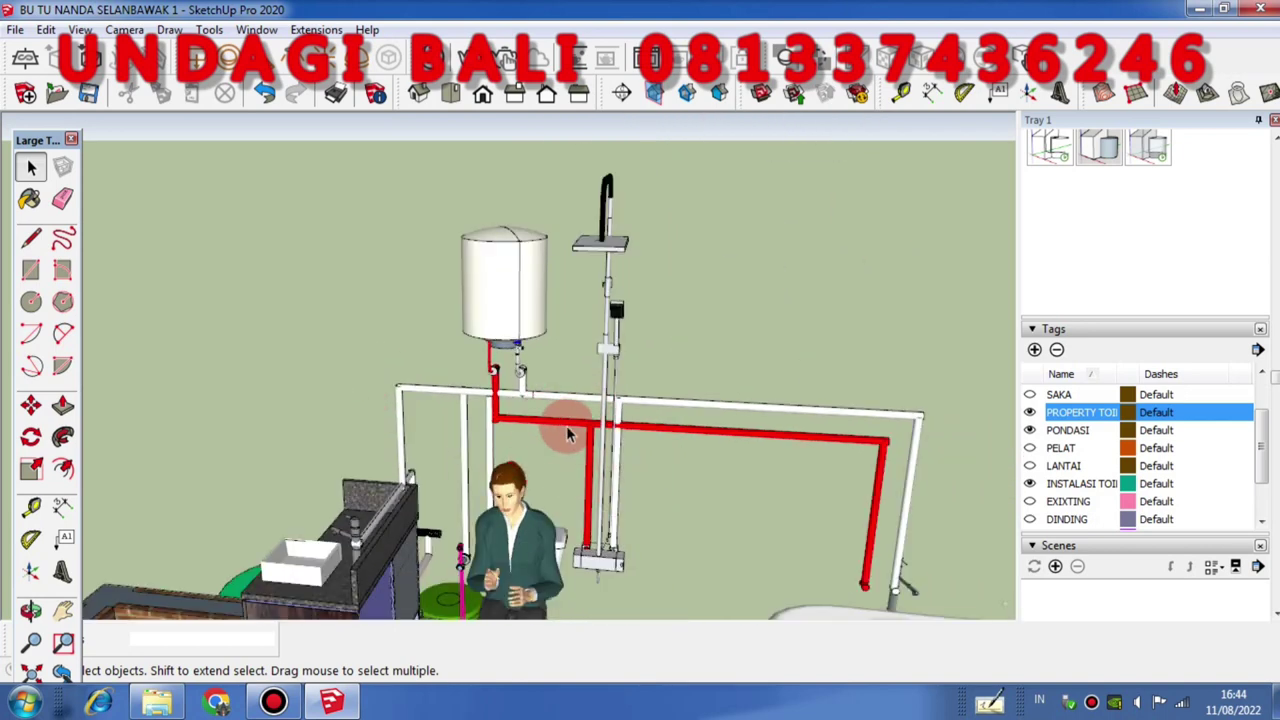
{"action": "scroll", "coordinate": [600, 550], "scroll_direction": "up", "scroll_amount": 4}
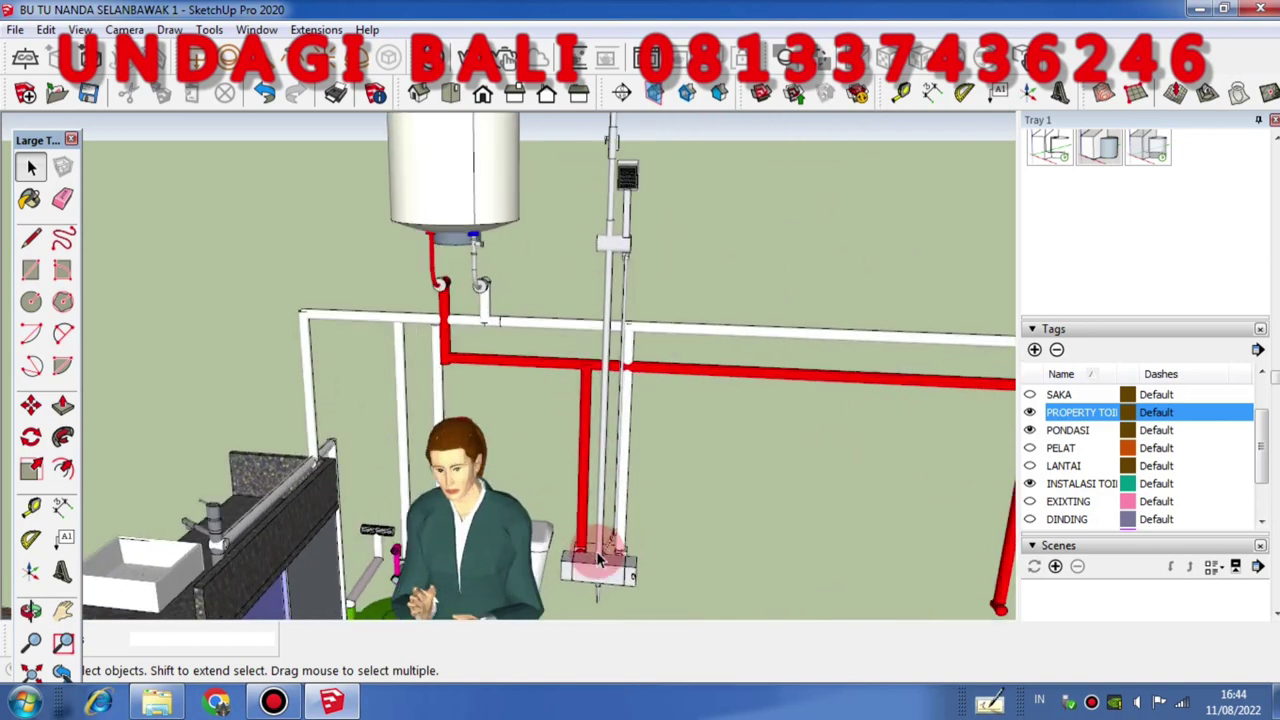
{"action": "scroll", "coordinate": [600, 550], "scroll_direction": "down", "scroll_amount": 2}
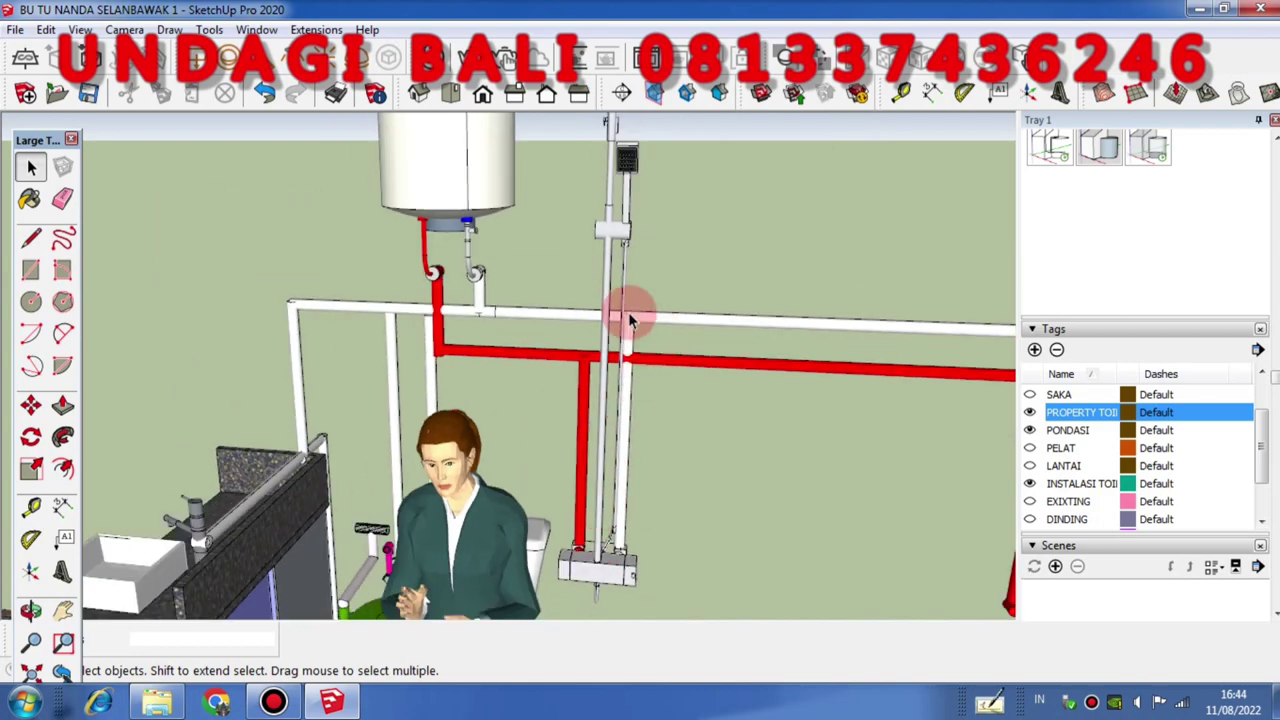
{"action": "scroll", "coordinate": [625, 553], "scroll_direction": "up", "scroll_amount": 2}
{"action": "middle_click_drag", "start_coordinate": [620, 555], "coordinate": [606, 457]}
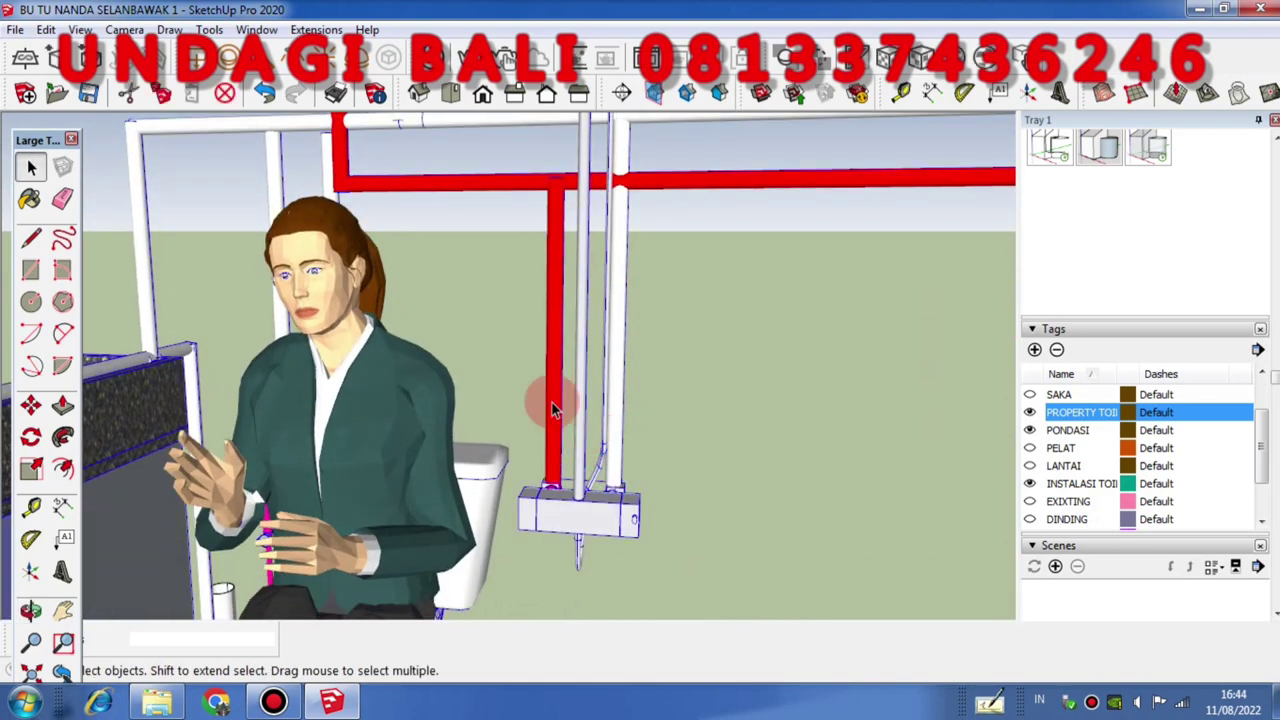
{"action": "scroll", "coordinate": [562, 522], "scroll_direction": "down", "scroll_amount": 2}
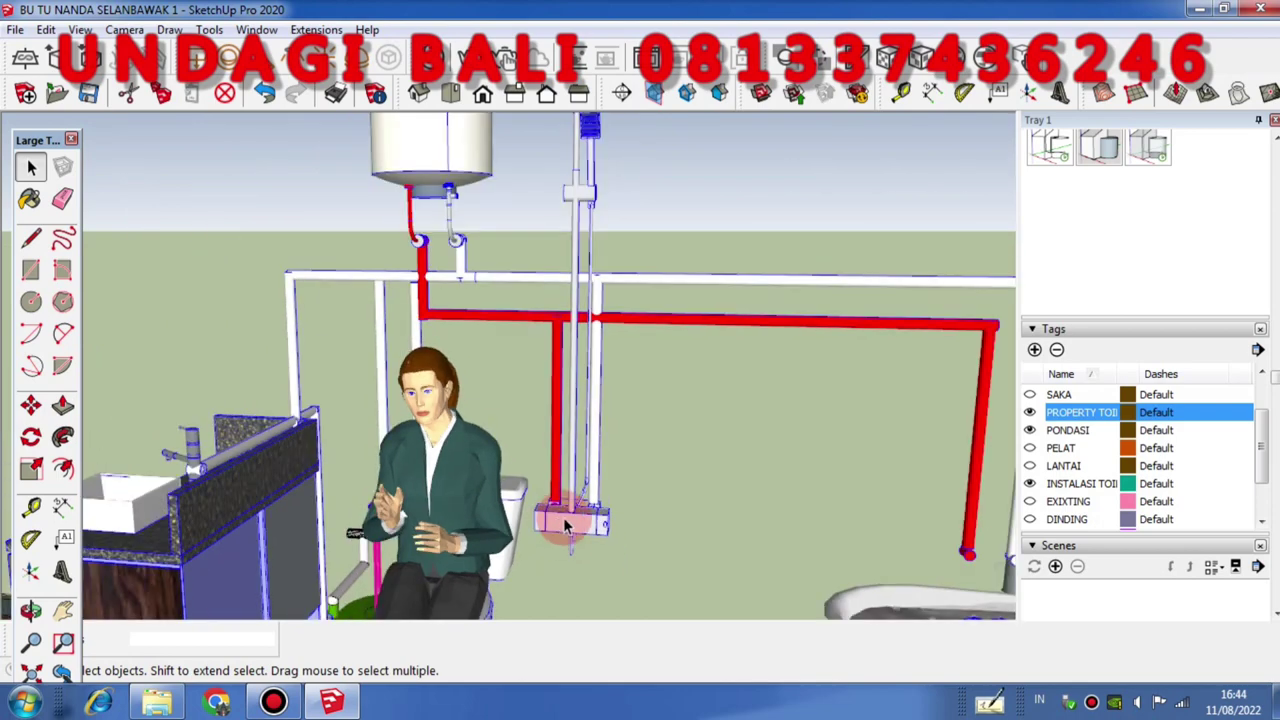
{"action": "scroll", "coordinate": [572, 519], "scroll_direction": "down", "scroll_amount": 4}
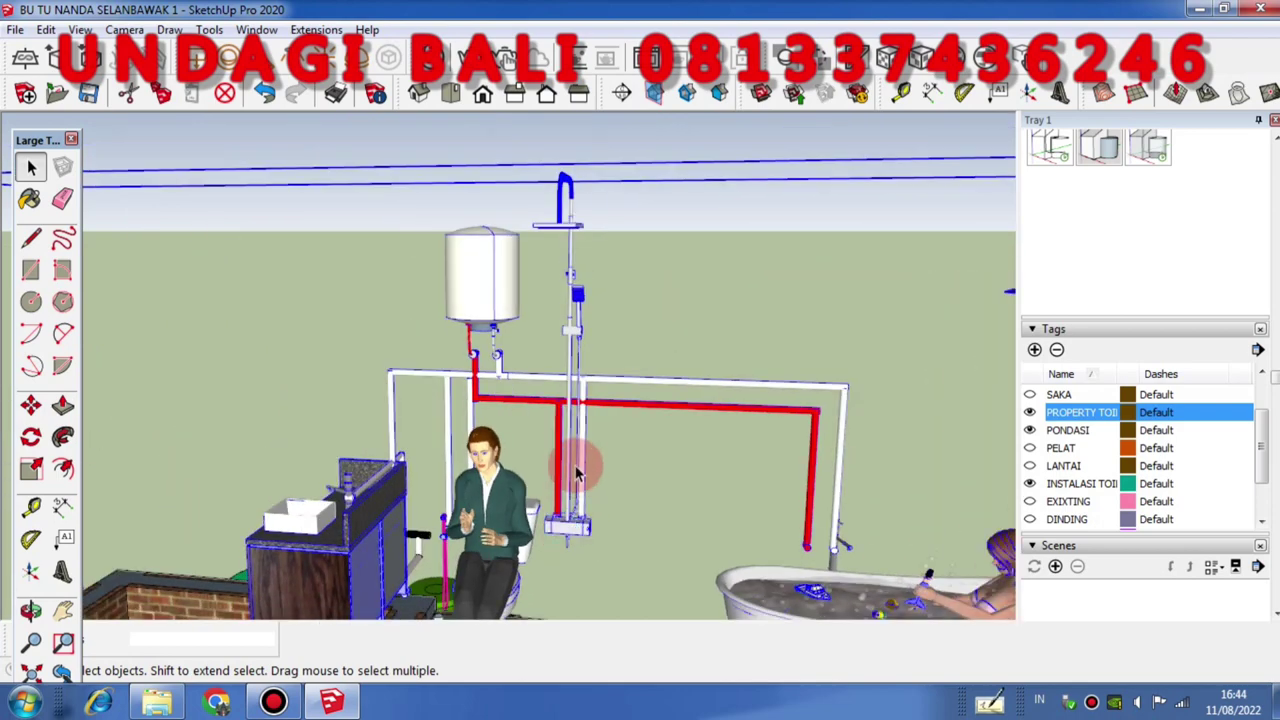
{"action": "scroll", "coordinate": [567, 482], "scroll_direction": "up", "scroll_amount": 2}
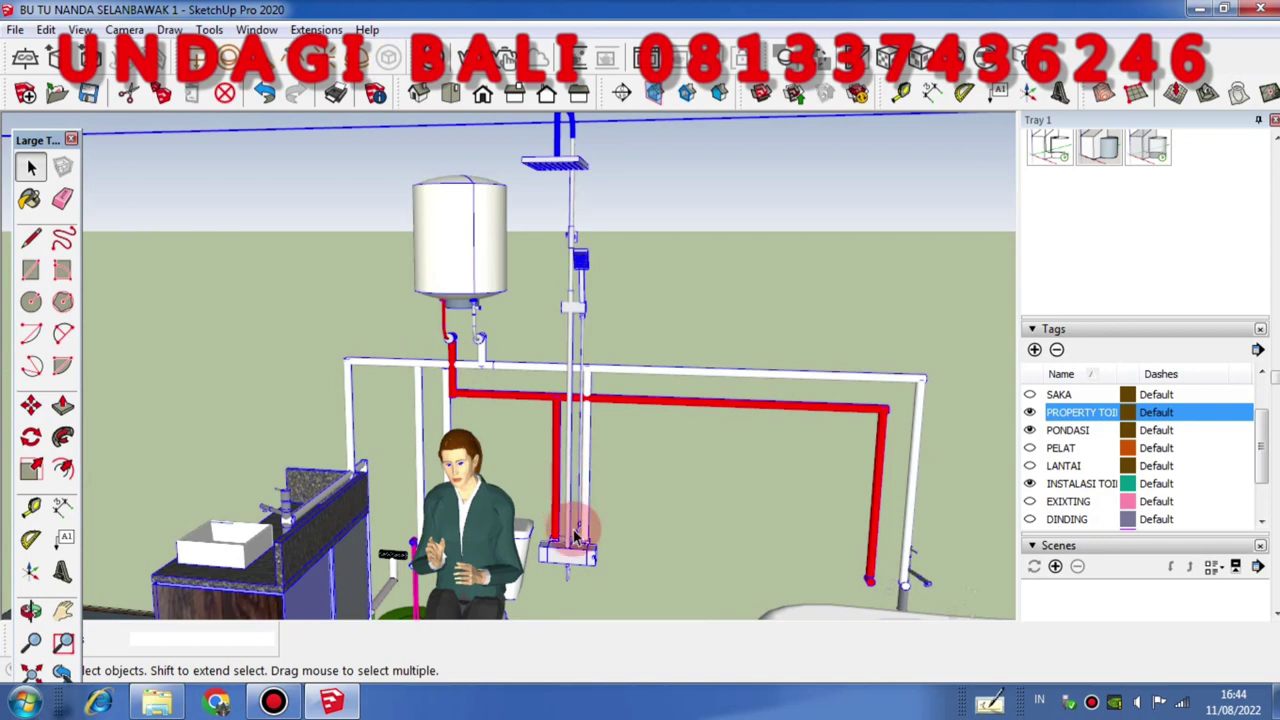
{"action": "scroll", "coordinate": [573, 545], "scroll_direction": "up", "scroll_amount": 2}
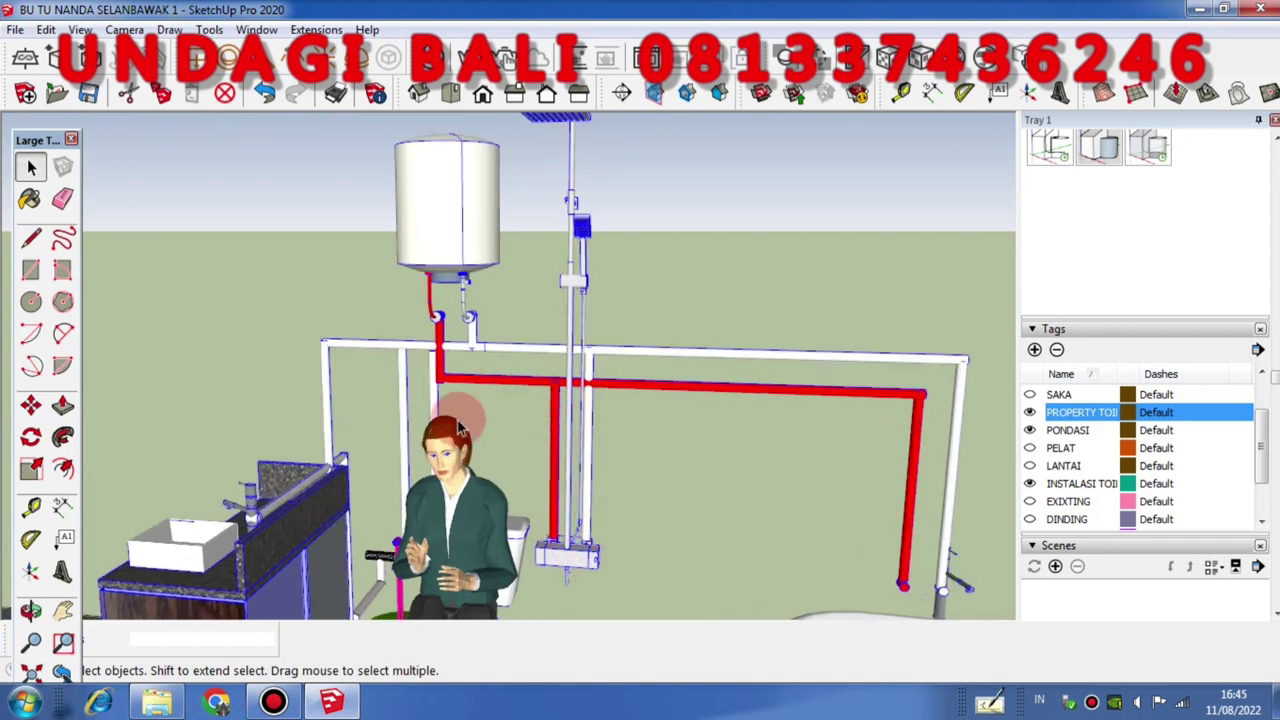
{"action": "scroll", "coordinate": [420, 430], "scroll_direction": "down", "scroll_amount": 1}
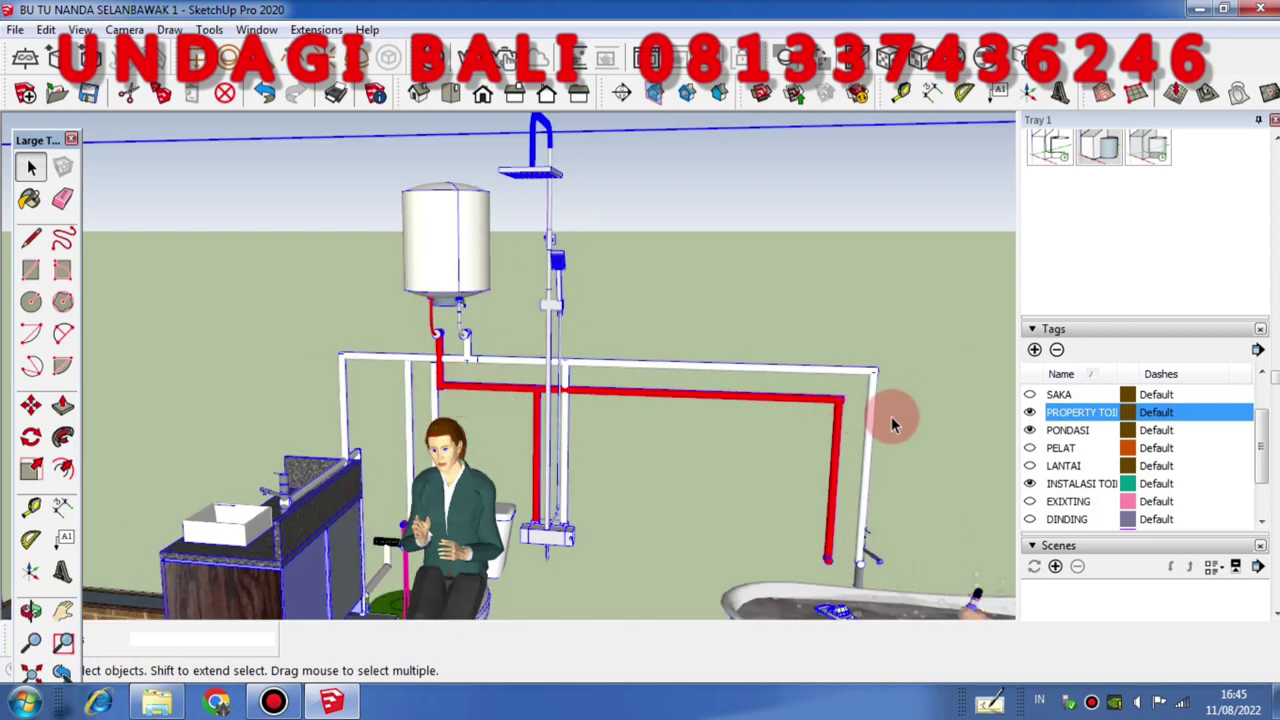
- Inspect the hot and cold pipes running to the bathtub faucet, and review the whole bathroom installation above the foundation
{"action": "scroll", "coordinate": [294, 409], "scroll_direction": "down", "scroll_amount": 2}
{"action": "scroll", "coordinate": [722, 541], "scroll_direction": "up", "scroll_amount": 3}
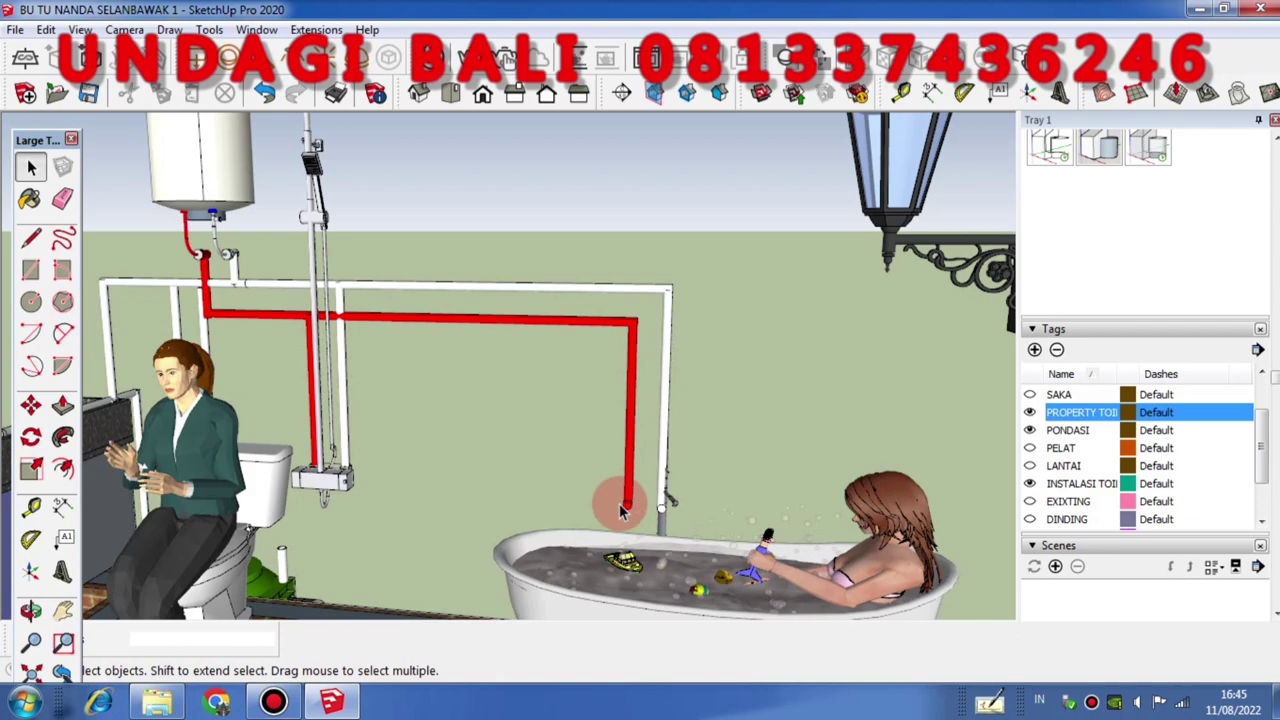
{"action": "scroll", "coordinate": [621, 511], "scroll_direction": "up", "scroll_amount": 5}
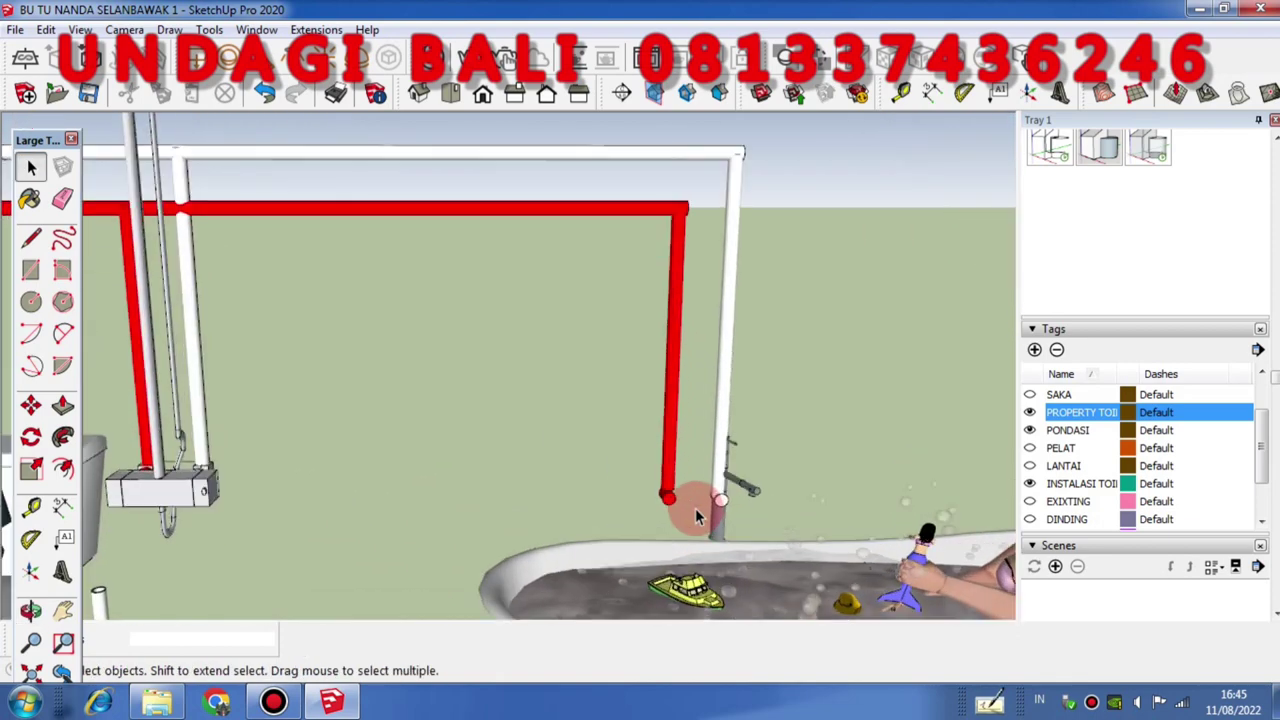
{"action": "scroll", "coordinate": [677, 514], "scroll_direction": "down", "scroll_amount": 3}
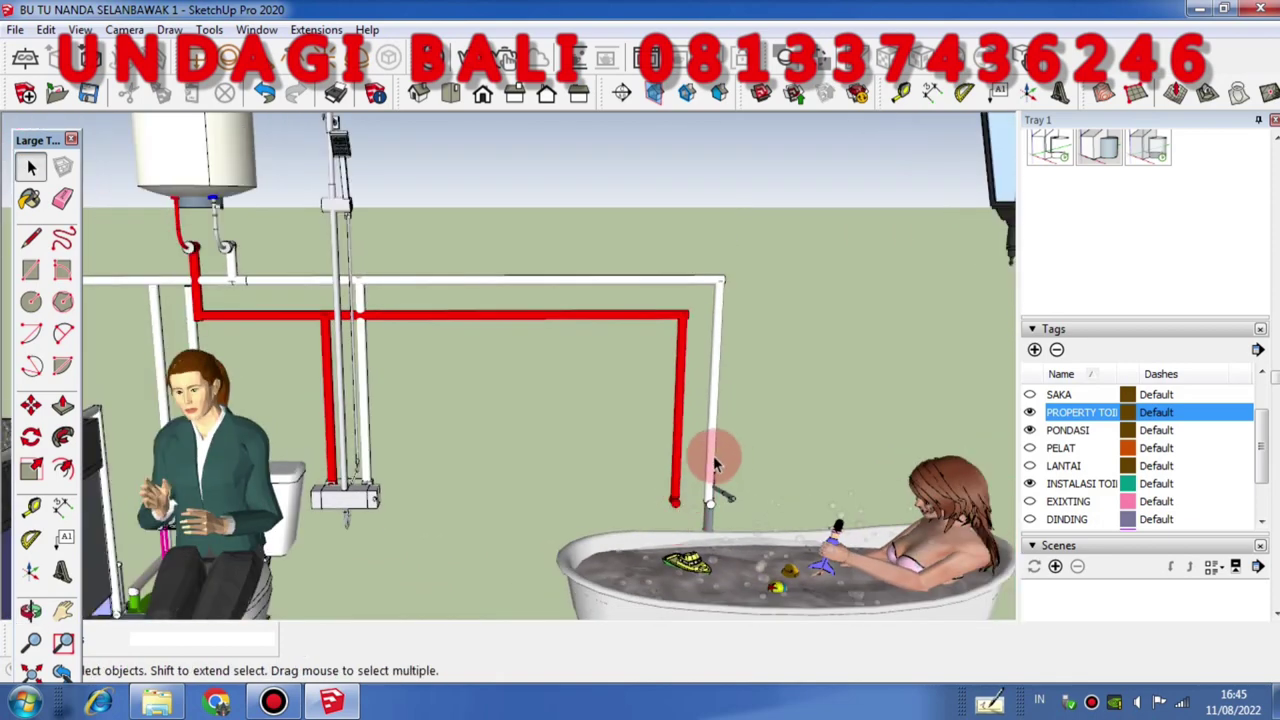
{"action": "scroll", "coordinate": [714, 465], "scroll_direction": "down", "scroll_amount": 4}
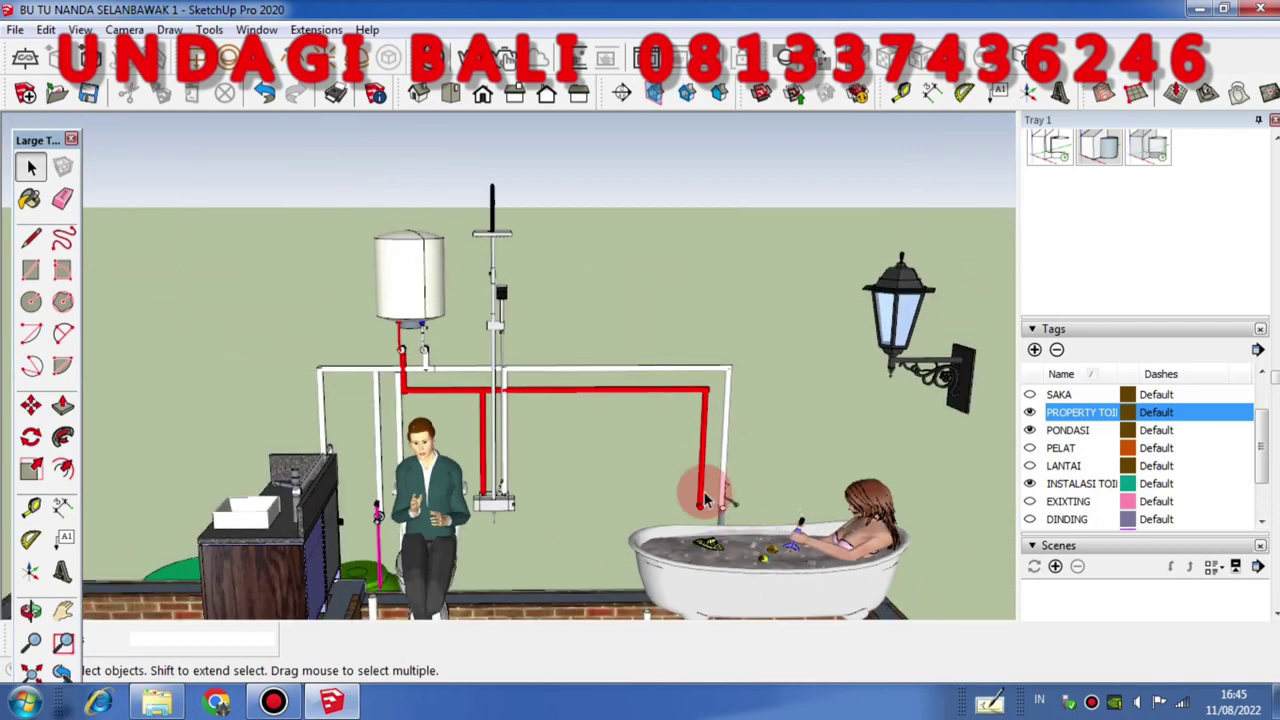
{"action": "scroll", "coordinate": [708, 500], "scroll_direction": "up", "scroll_amount": 3}
{"action": "scroll", "coordinate": [710, 495], "scroll_direction": "up", "scroll_amount": 1}
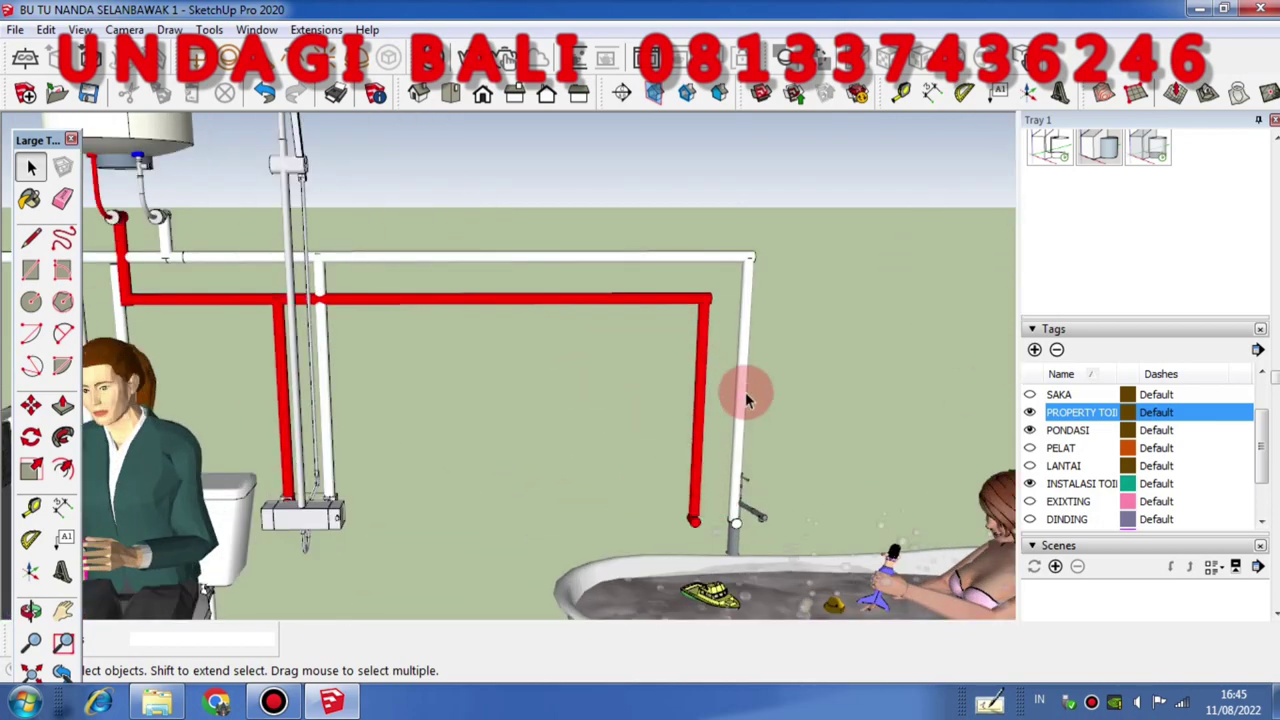
{"action": "scroll", "coordinate": [758, 382], "scroll_direction": "down", "scroll_amount": 3}
{"action": "middle_click_drag", "start_coordinate": [742, 337], "coordinate": [771, 363]}
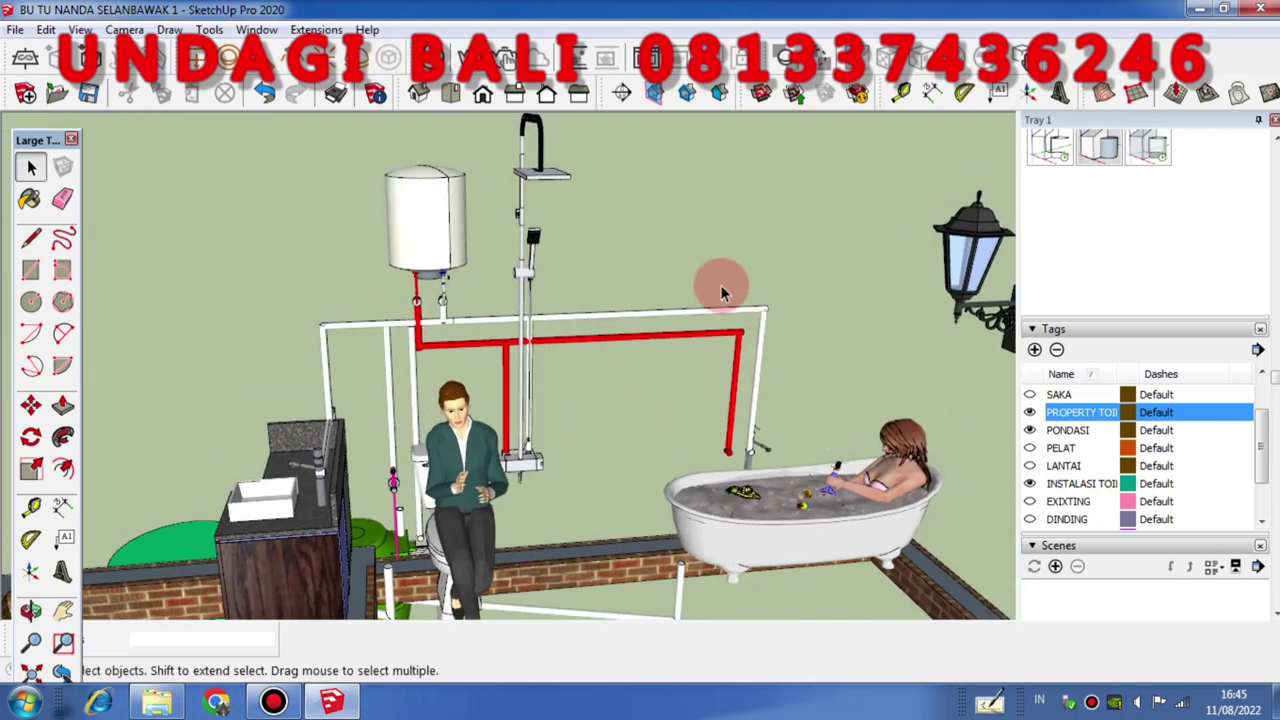
{"action": "scroll", "coordinate": [657, 337], "scroll_direction": "down", "scroll_amount": 3}
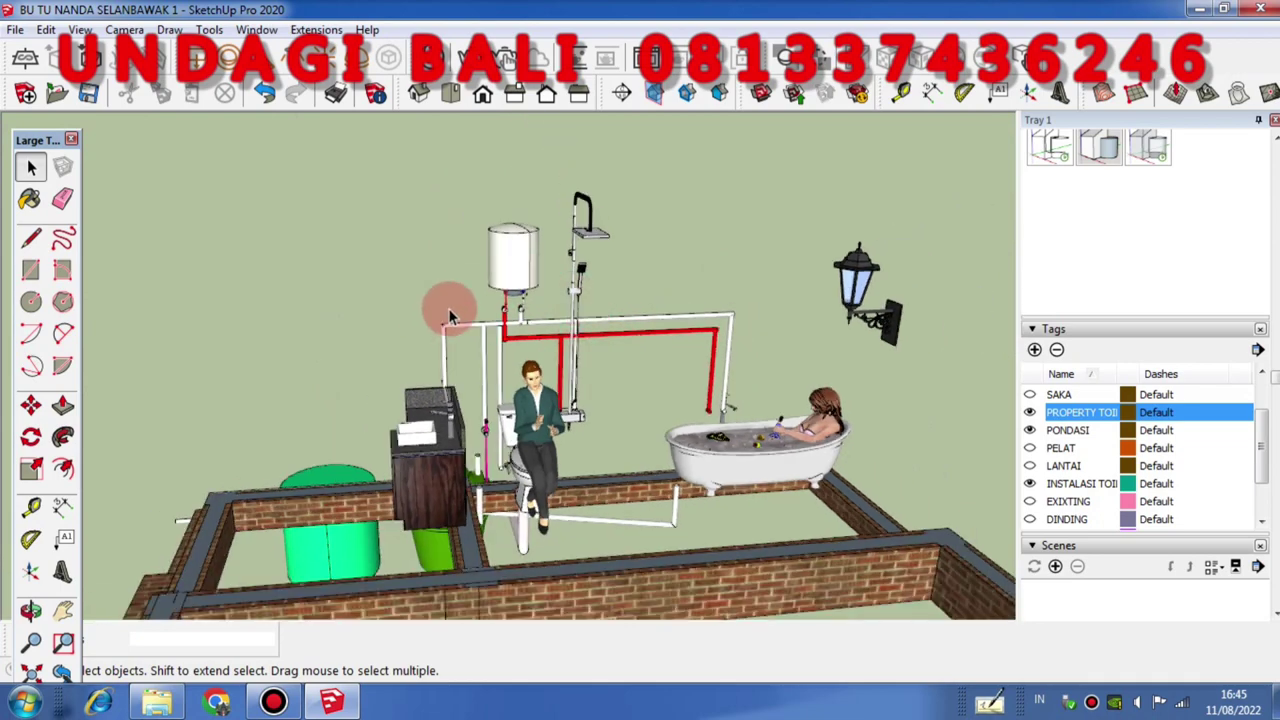
{"action": "middle_click_drag", "start_coordinate": [493, 390], "coordinate": [523, 286]}
{"action": "scroll", "coordinate": [391, 331], "scroll_direction": "down", "scroll_amount": 3}
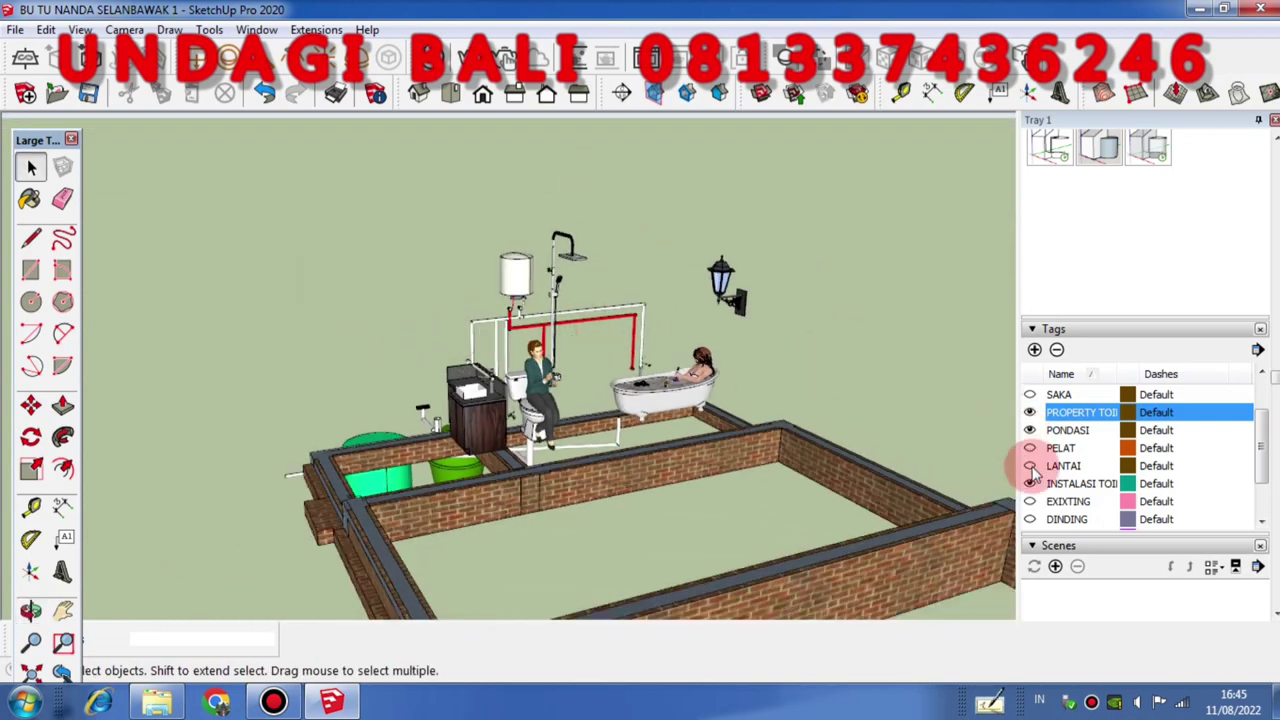
- Make the URUG tag visible and check the fill around the toilet, bathtub and drain pipes from behind
{"action": "middle_click_drag", "start_coordinate": [557, 429], "coordinate": [886, 466]}
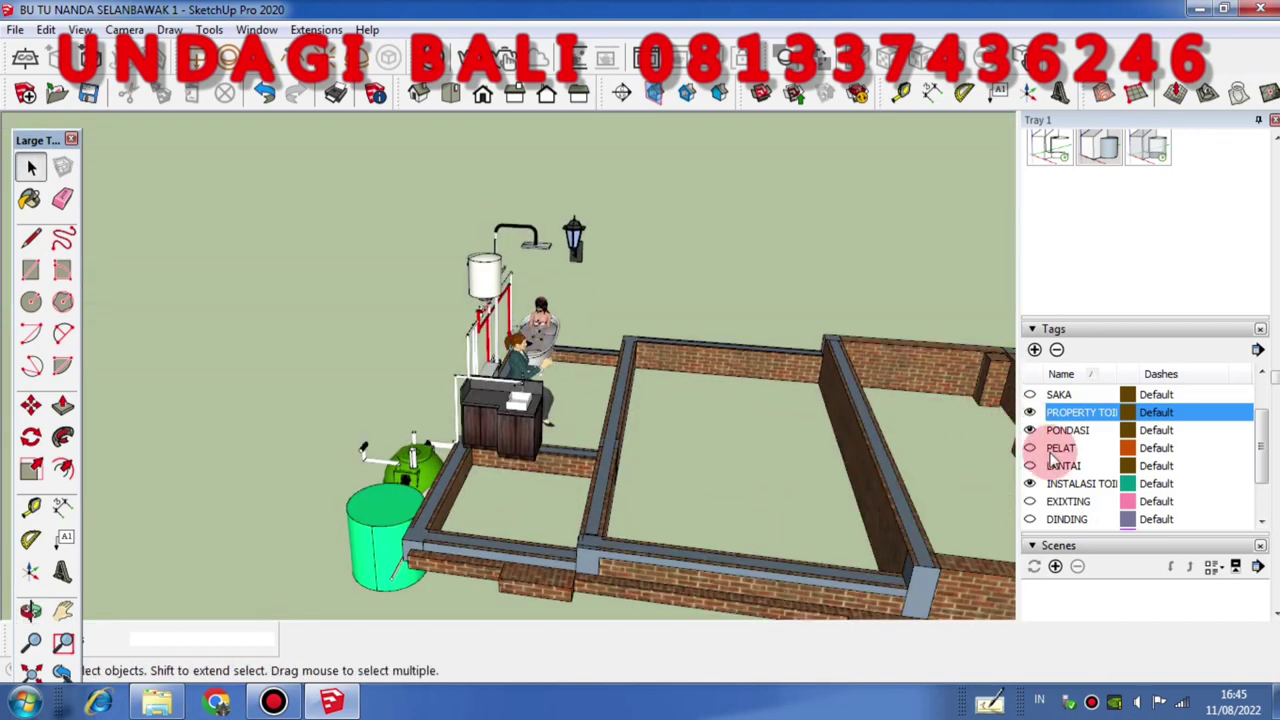
{"action": "left_click_drag", "start_coordinate": [1265, 457], "coordinate": [1250, 405]}
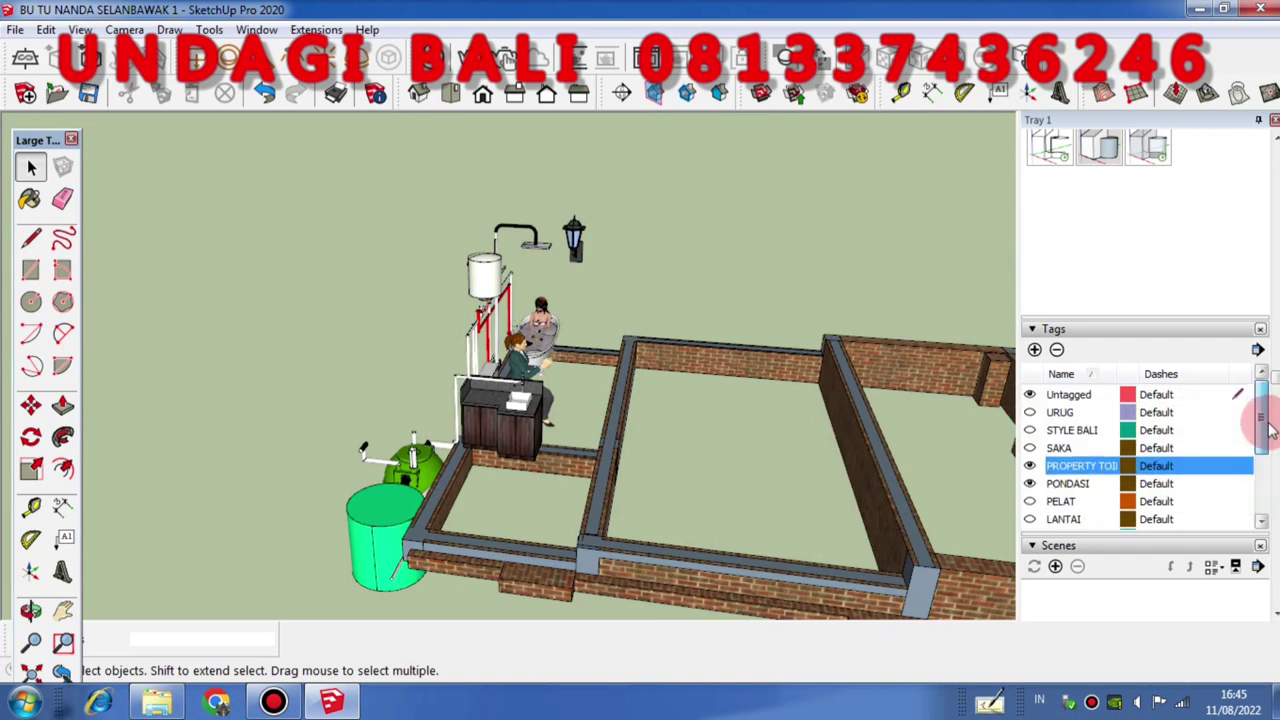
{"action": "left_click", "coordinate": [1029, 414]}
{"action": "middle_click_drag", "start_coordinate": [777, 209], "coordinate": [620, 420]}
{"action": "scroll", "coordinate": [490, 382], "scroll_direction": "up", "scroll_amount": 3}
{"action": "scroll", "coordinate": [707, 440], "scroll_direction": "up", "scroll_amount": 5}
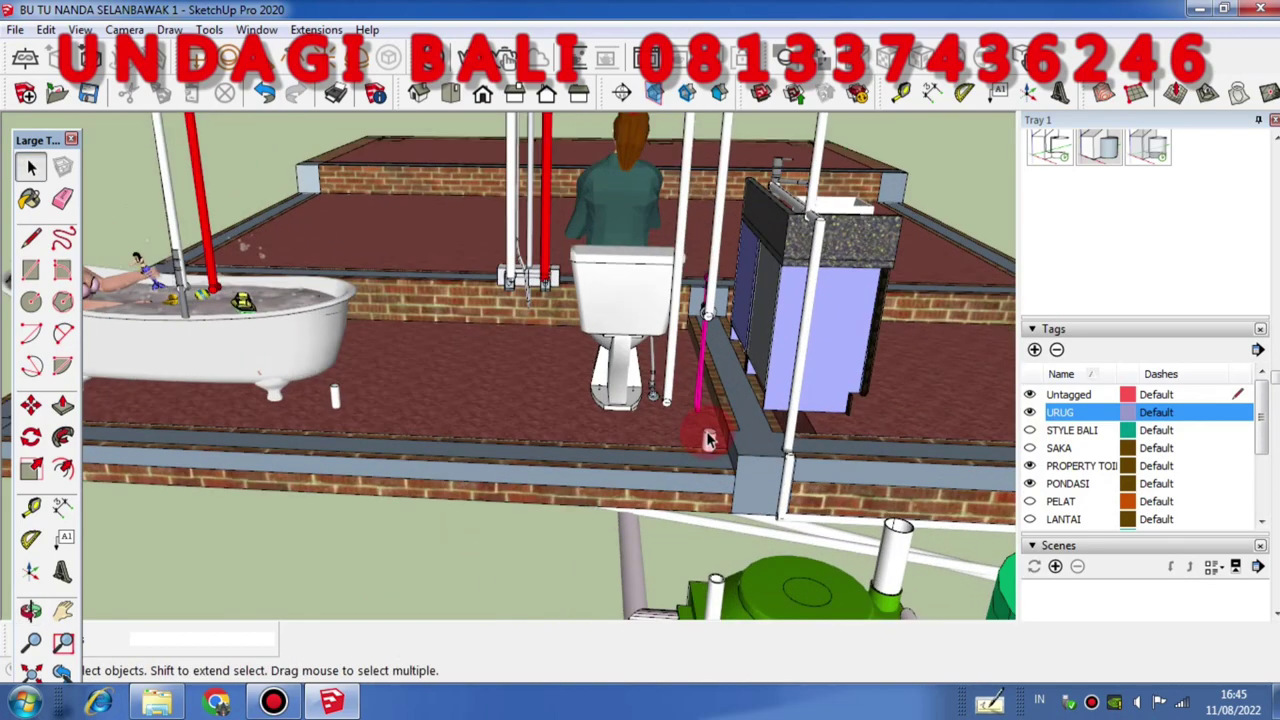
{"action": "middle_click_drag", "start_coordinate": [707, 440], "coordinate": [318, 415]}
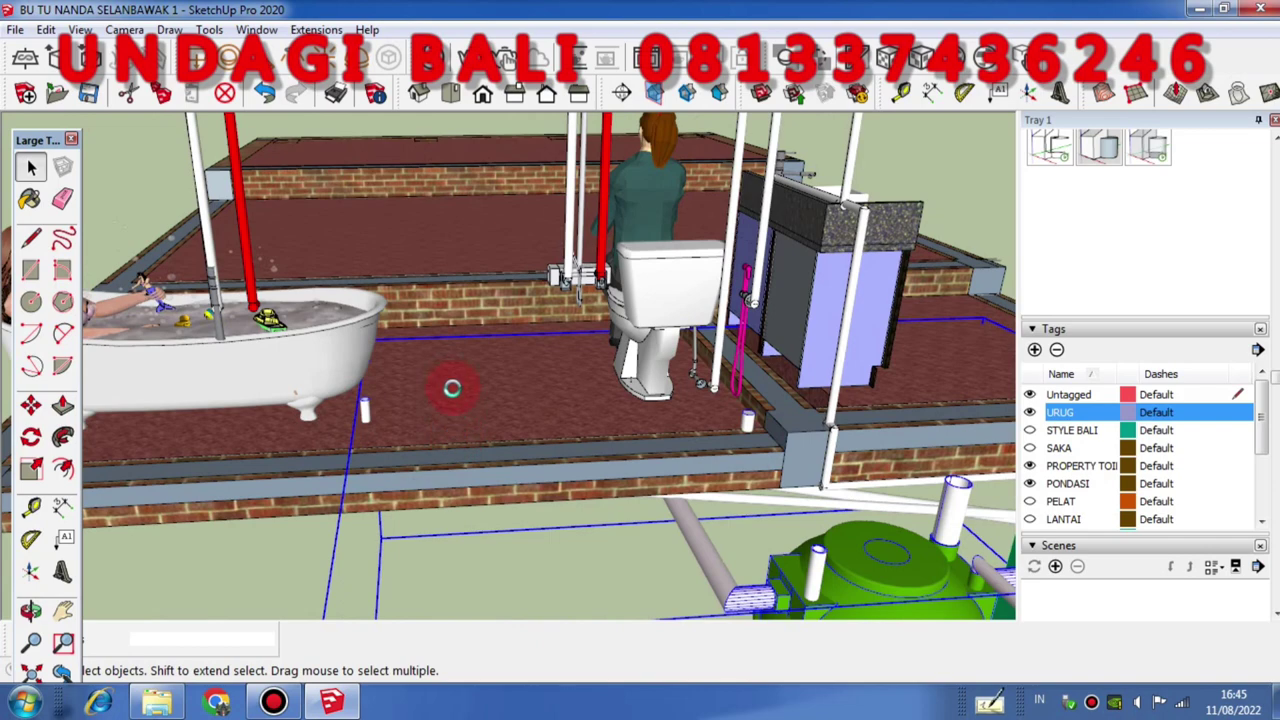
{"action": "middle_click_drag", "start_coordinate": [452, 388], "coordinate": [452, 395]}
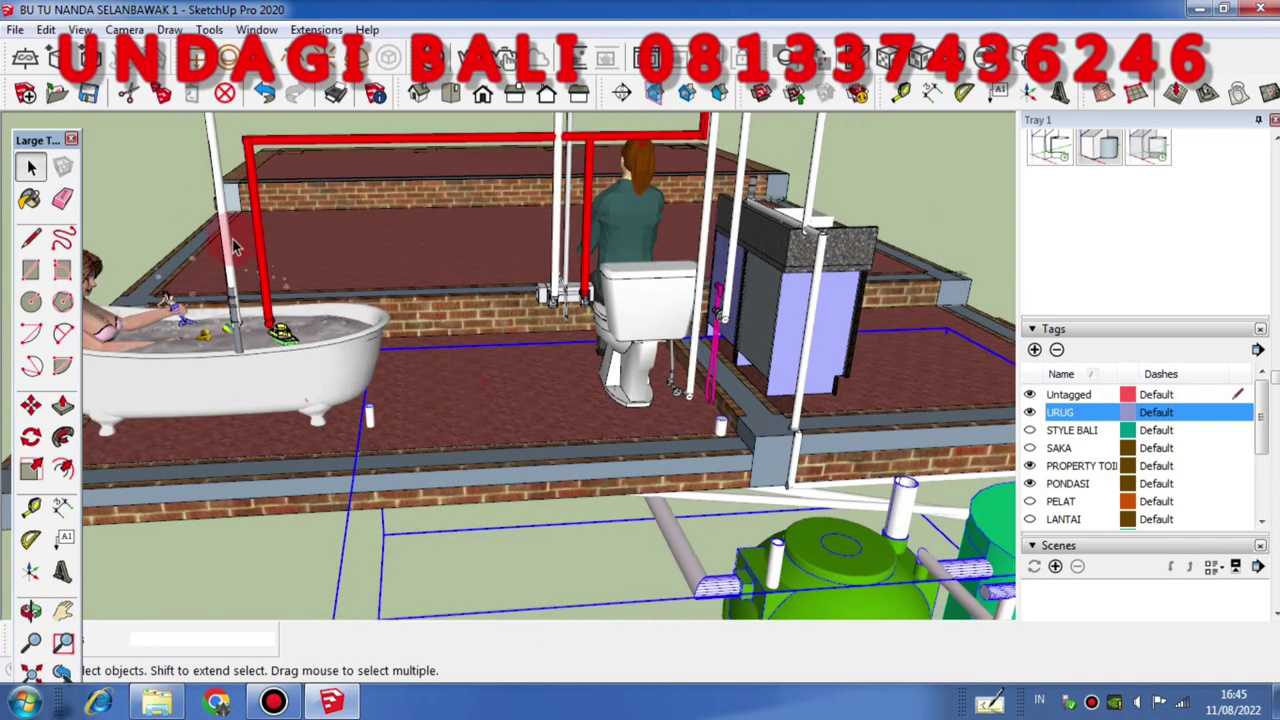
{"action": "left_click", "coordinate": [166, 163]}
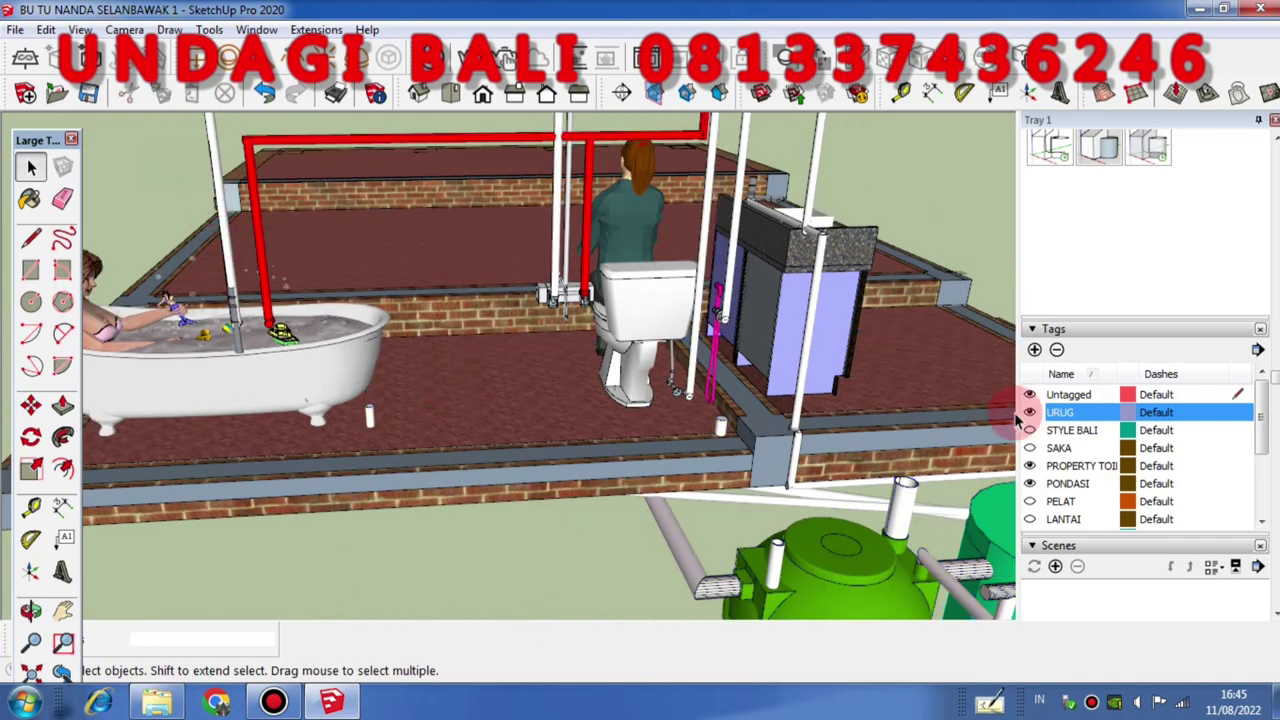
- Make the PELAT tag visible to show the slab over the foundation and around the bathroom
{"action": "left_click", "coordinate": [1030, 465]}
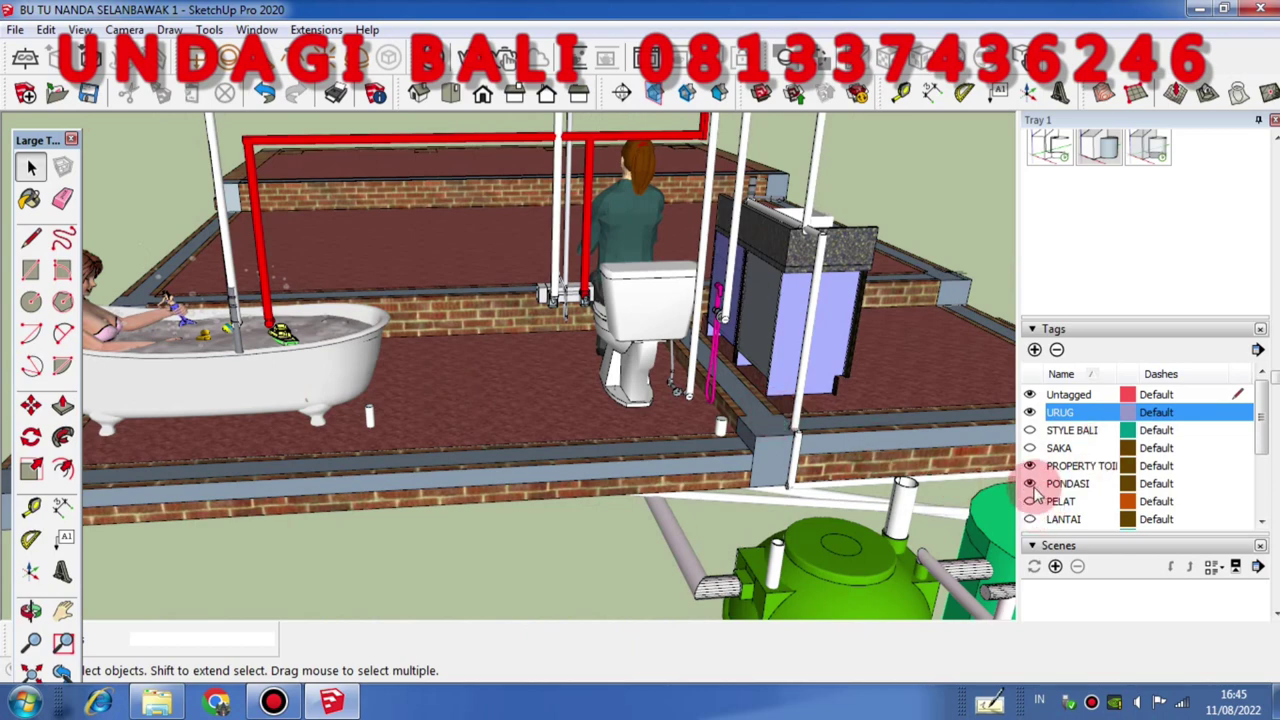
{"action": "middle_click_drag", "start_coordinate": [330, 390], "coordinate": [442, 450]}
{"action": "scroll", "coordinate": [520, 372], "scroll_direction": "down", "scroll_amount": 3}
{"action": "middle_click_drag", "start_coordinate": [513, 412], "coordinate": [585, 425]}
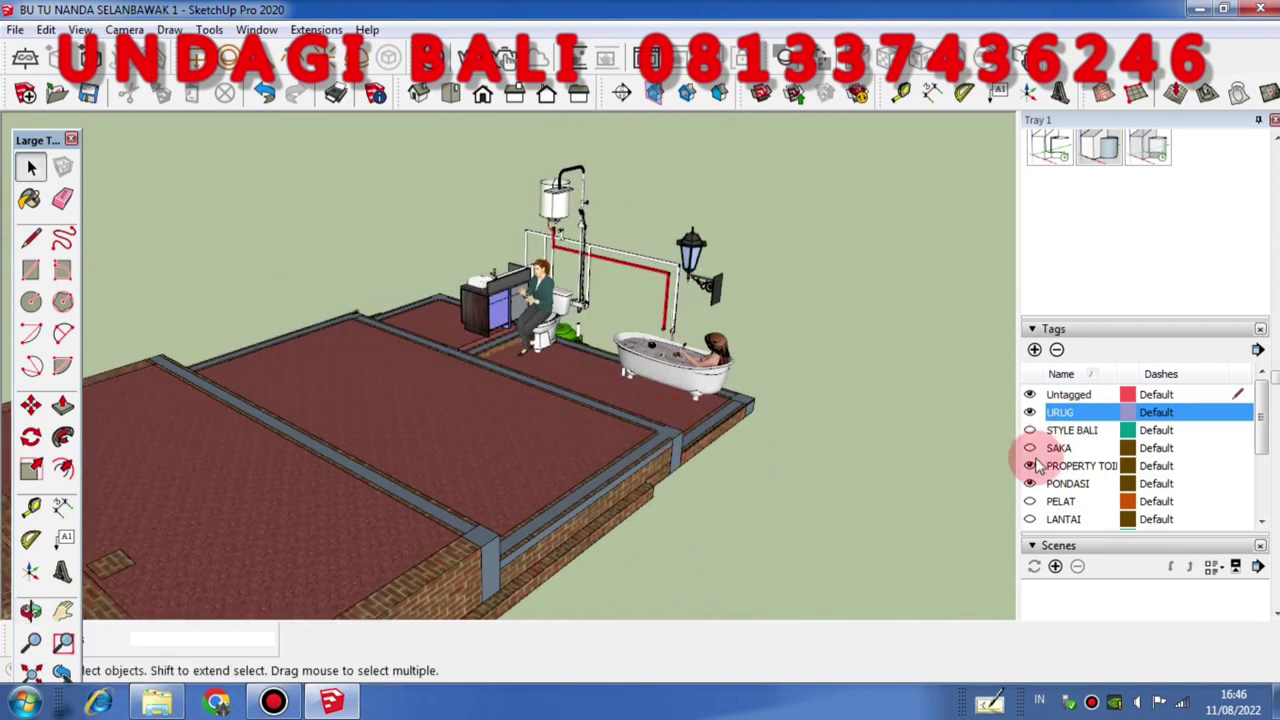
{"action": "left_click", "coordinate": [1031, 501]}
{"action": "middle_click_drag", "start_coordinate": [863, 480], "coordinate": [710, 420]}
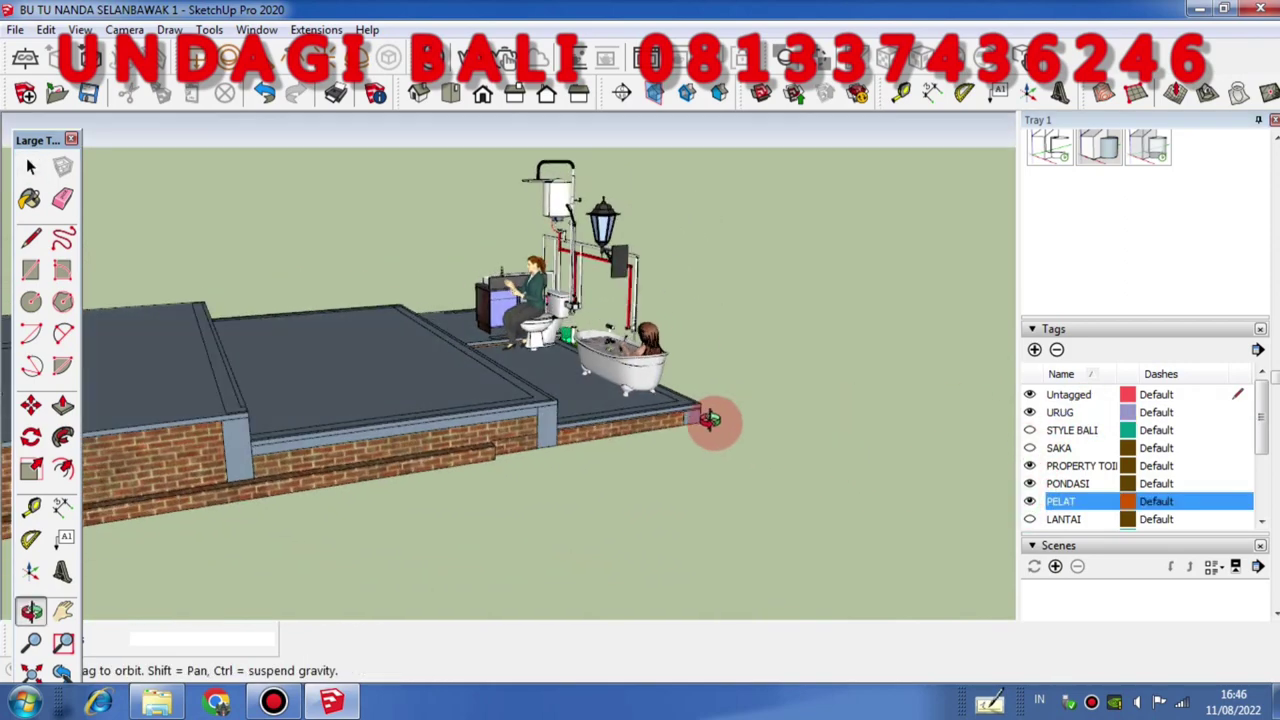
- Inspect the slab's stepped levels and brick foundation from both long sides of the house
{"action": "scroll", "coordinate": [525, 435], "scroll_direction": "down", "scroll_amount": 3}
{"action": "scroll", "coordinate": [505, 430], "scroll_direction": "up", "scroll_amount": 5}
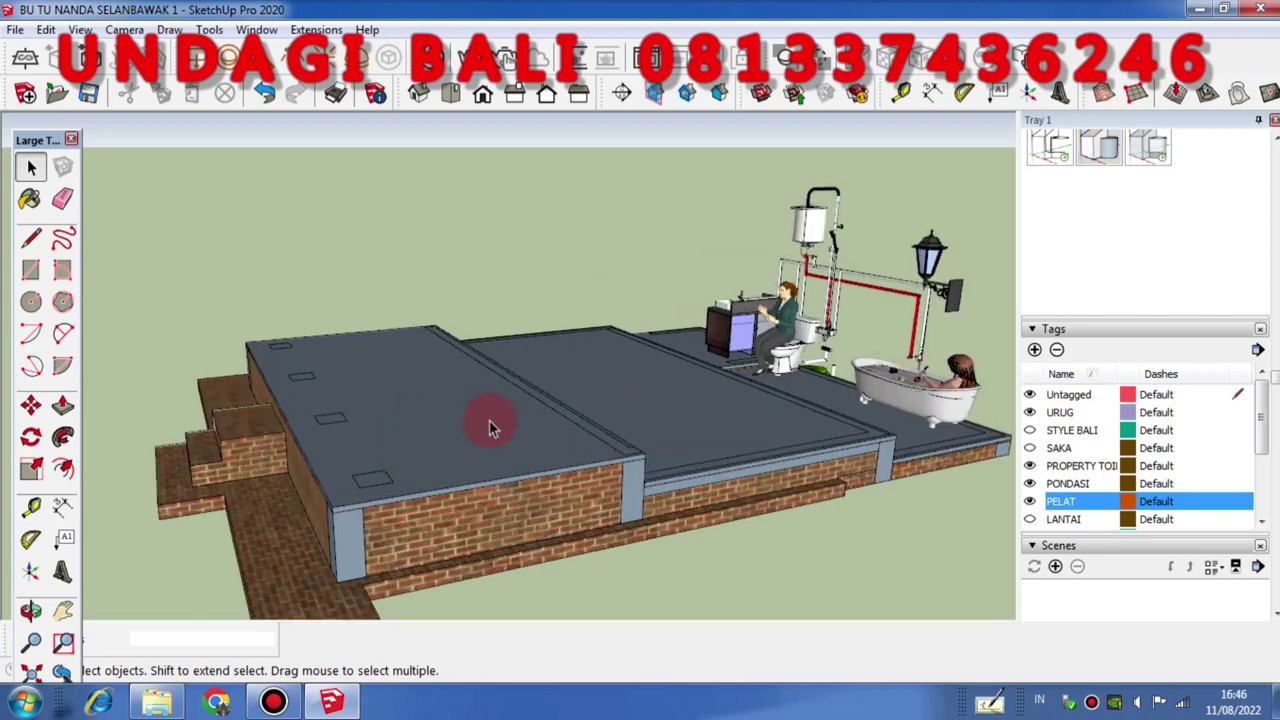
{"action": "middle_click_drag", "start_coordinate": [916, 447], "coordinate": [497, 455]}
{"action": "scroll", "coordinate": [788, 455], "scroll_direction": "down", "scroll_amount": 2}
{"action": "middle_click_drag", "start_coordinate": [788, 455], "coordinate": [537, 449]}
{"action": "scroll", "coordinate": [410, 475], "scroll_direction": "up", "scroll_amount": 2}
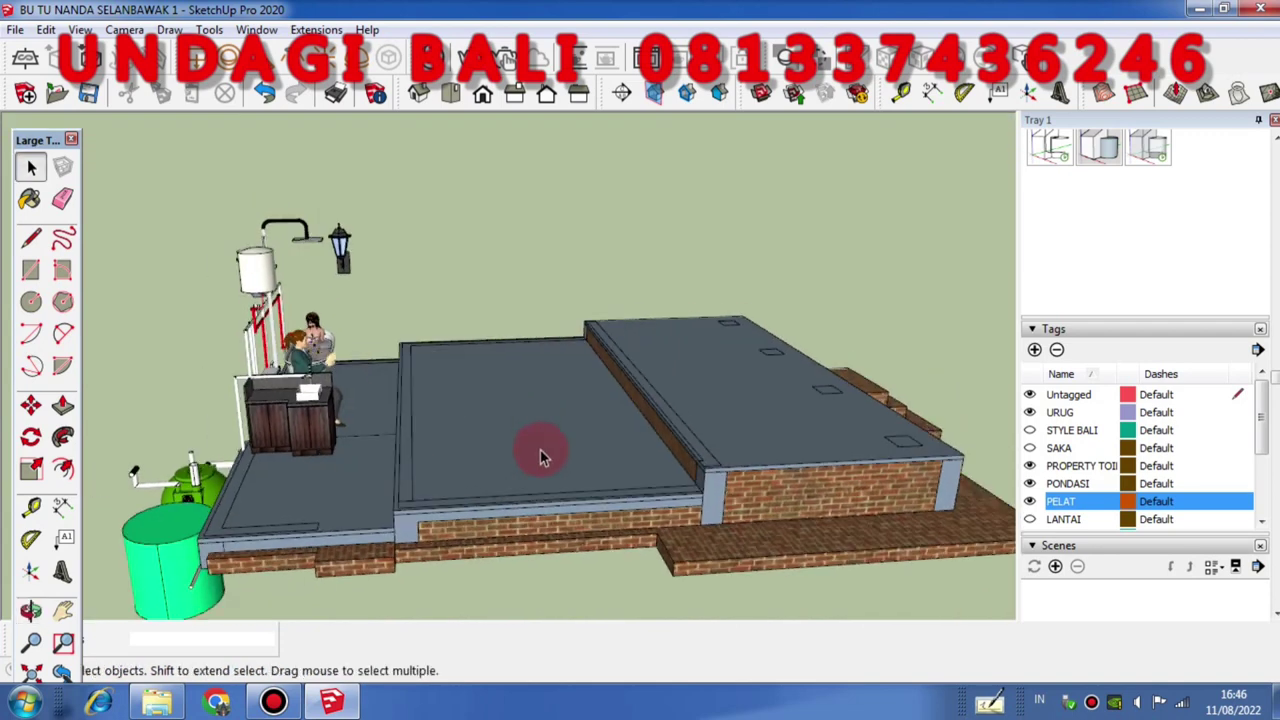
{"action": "scroll", "coordinate": [537, 449], "scroll_direction": "down", "scroll_amount": 1}
{"action": "scroll", "coordinate": [703, 418], "scroll_direction": "up", "scroll_amount": 2}
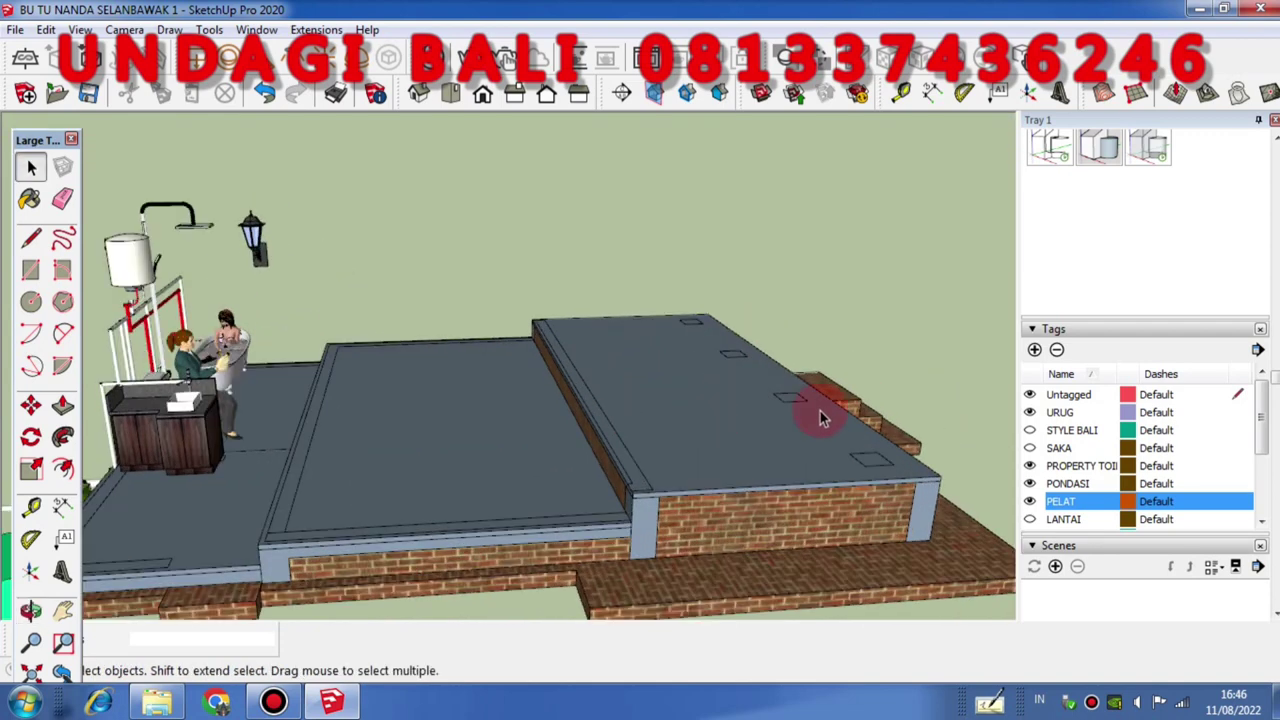
- Hide the PELAT tag, select the fill beneath the slab, and make the tag visible again
{"action": "left_click", "coordinate": [1030, 502]}
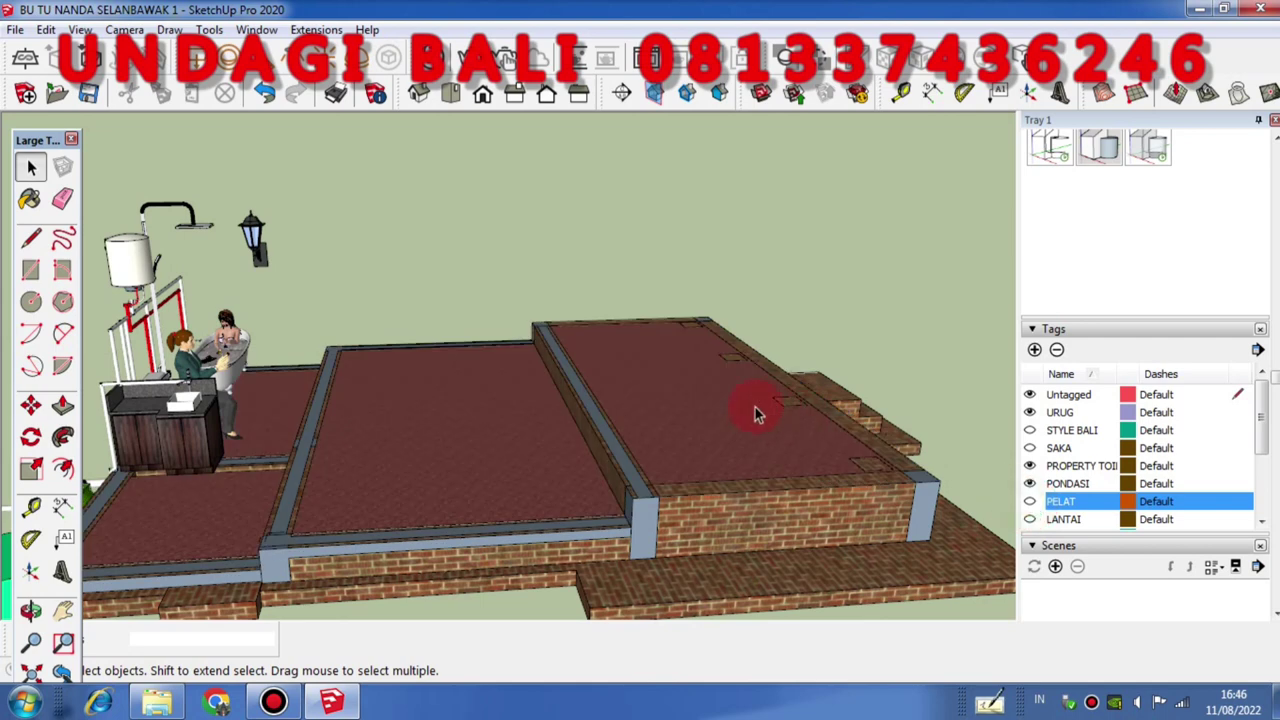
{"action": "left_click", "coordinate": [755, 413]}
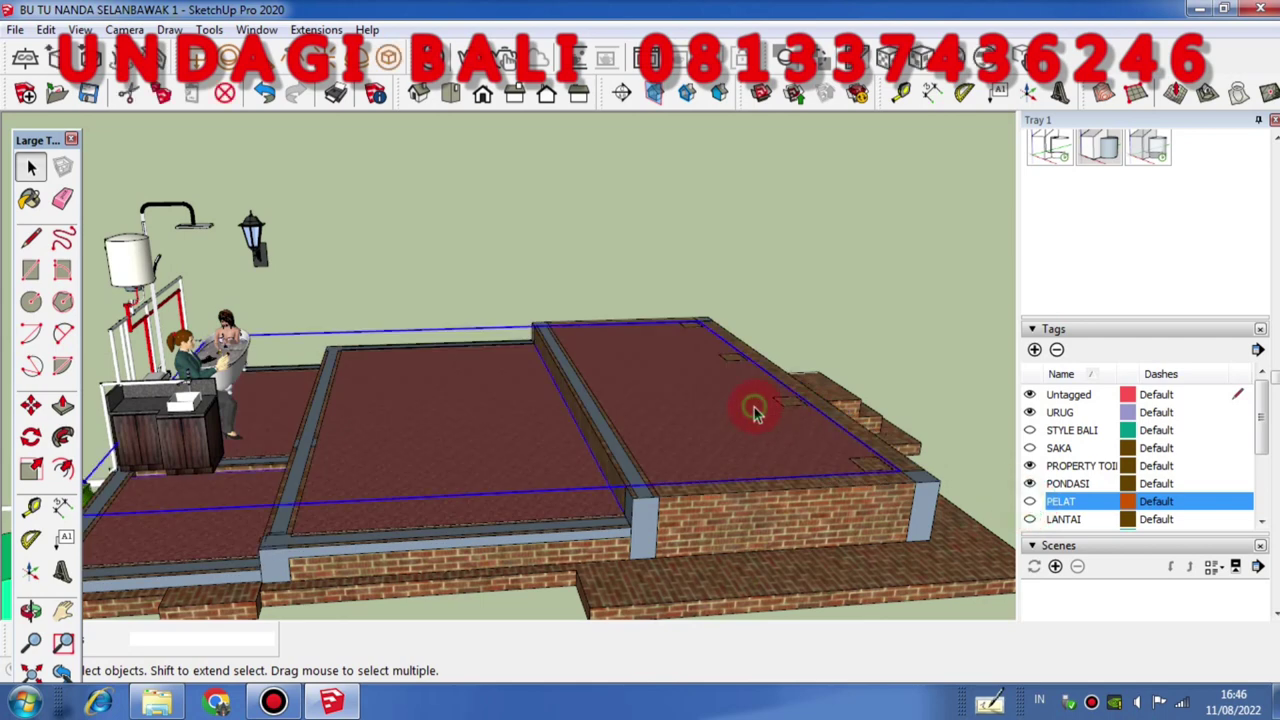
{"action": "left_click", "coordinate": [1030, 501]}
{"action": "middle_click_drag", "start_coordinate": [757, 386], "coordinate": [798, 470]}
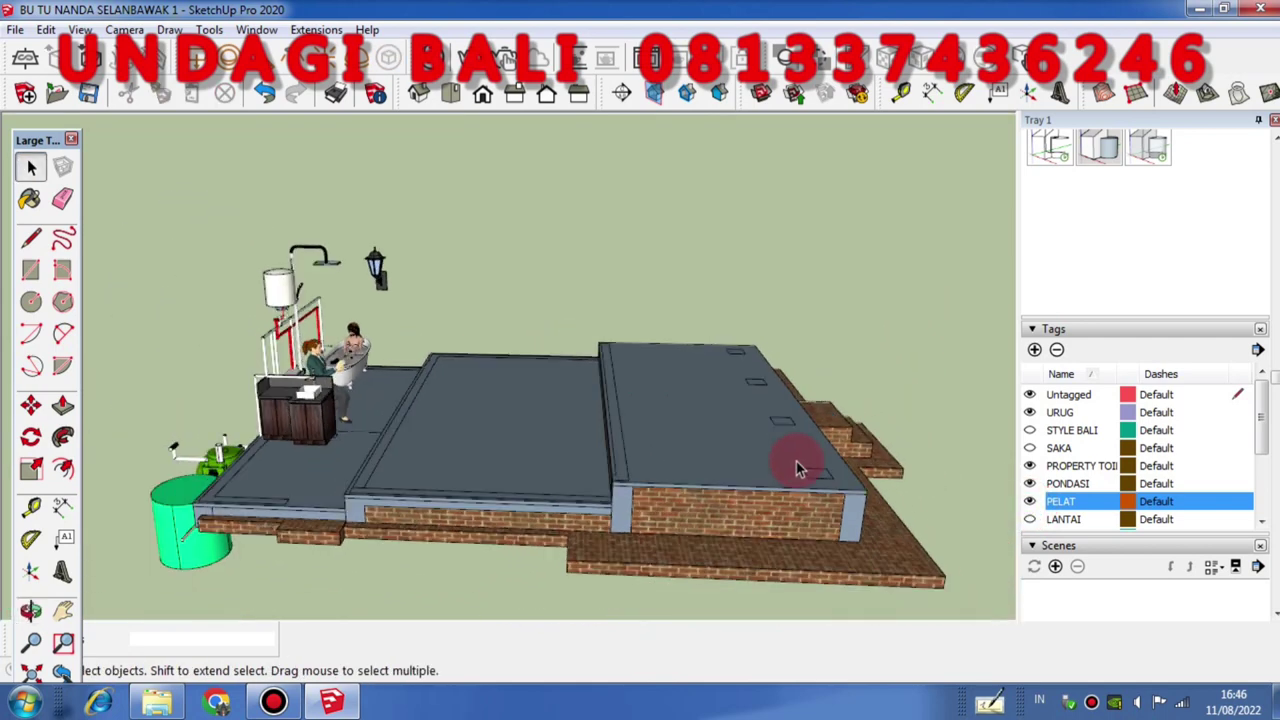
- Review the slab over the bathroom, middle room and front terrace, from above and at eye level
{"action": "scroll", "coordinate": [366, 443], "scroll_direction": "up", "scroll_amount": 2}
{"action": "middle_click_drag", "start_coordinate": [366, 443], "coordinate": [526, 269]}
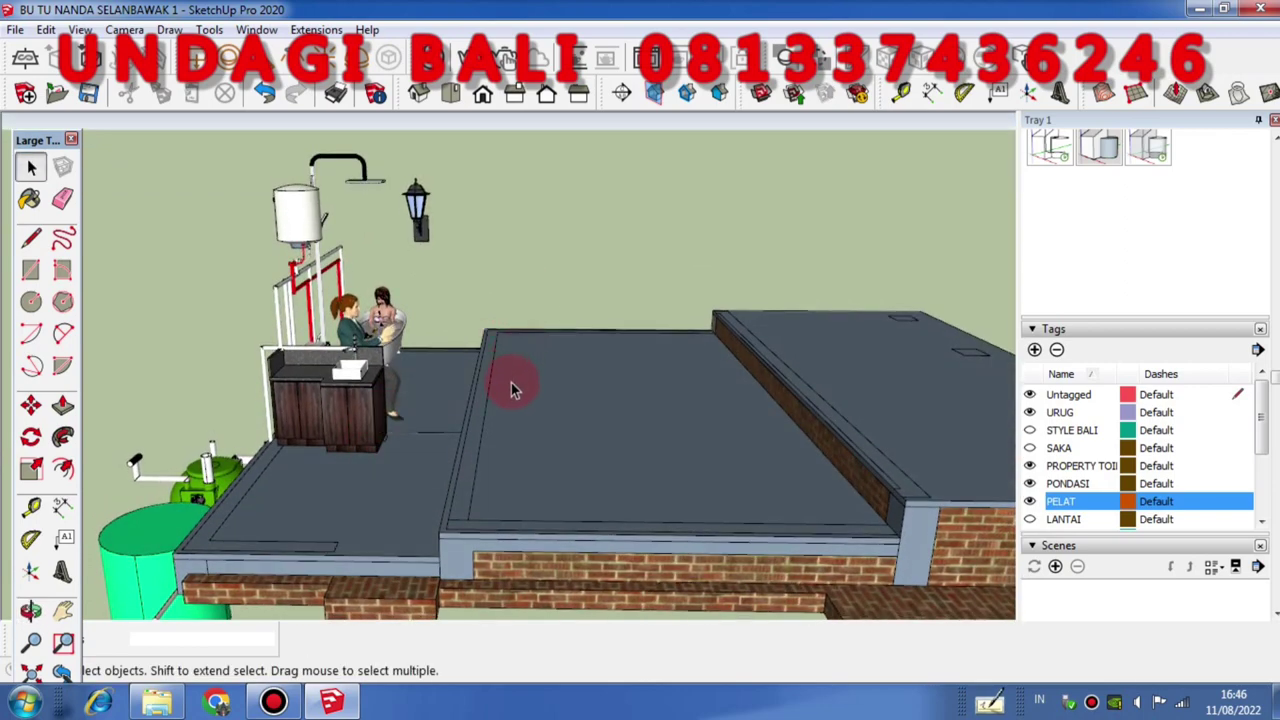
{"action": "scroll", "coordinate": [491, 381], "scroll_direction": "down", "scroll_amount": 2}
{"action": "middle_click_drag", "start_coordinate": [434, 429], "coordinate": [489, 432]}
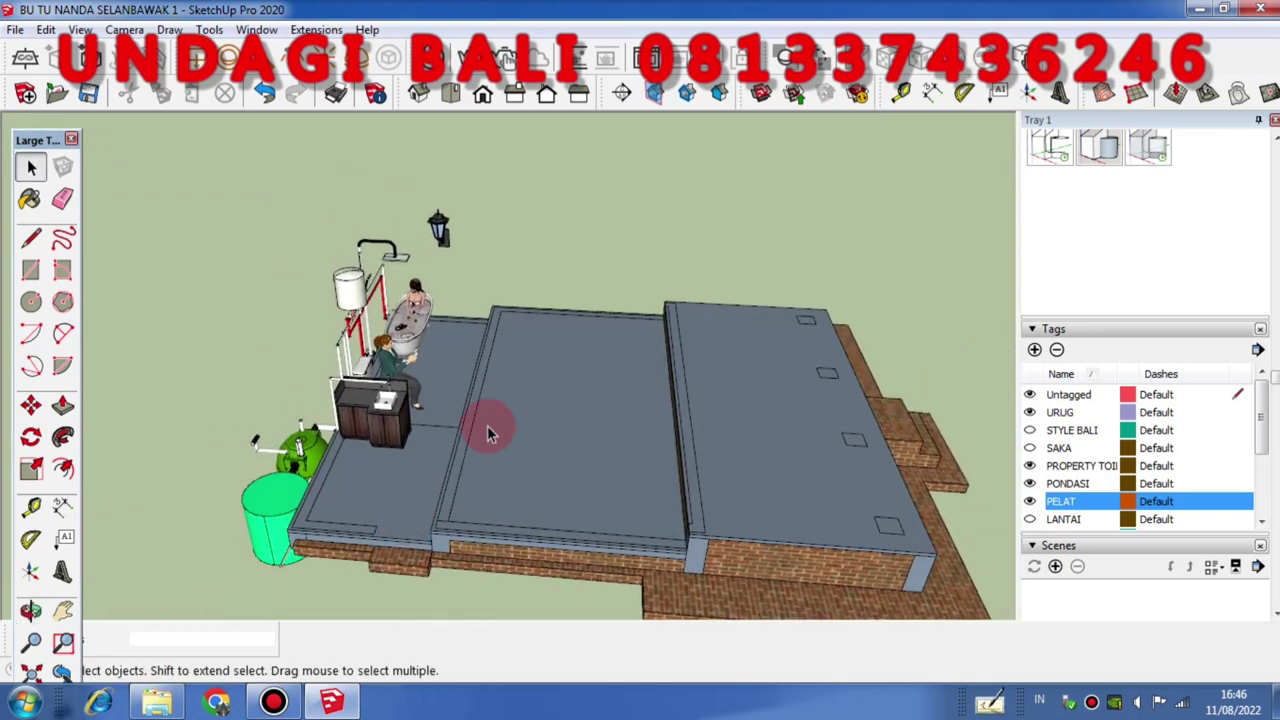
{"action": "scroll", "coordinate": [560, 394], "scroll_direction": "down", "scroll_amount": 2}
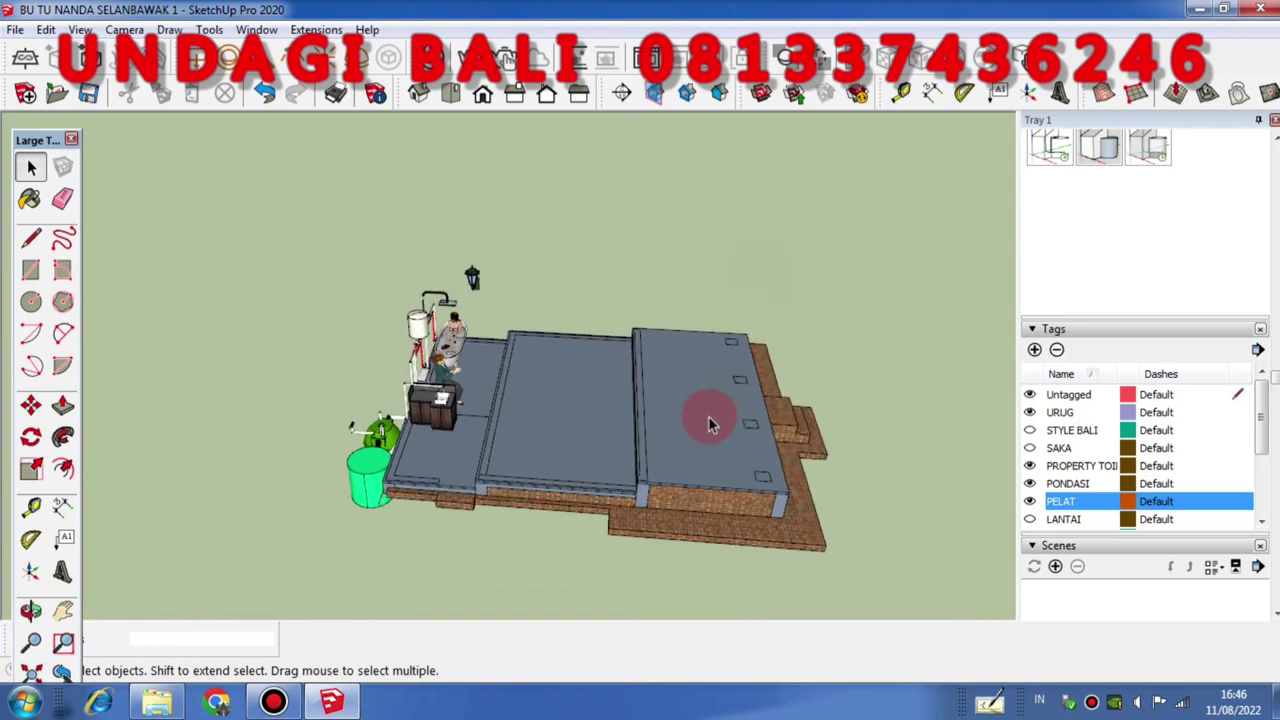
{"action": "scroll", "coordinate": [708, 424], "scroll_direction": "up", "scroll_amount": 3}
{"action": "middle_click_drag", "start_coordinate": [705, 418], "coordinate": [756, 304]}
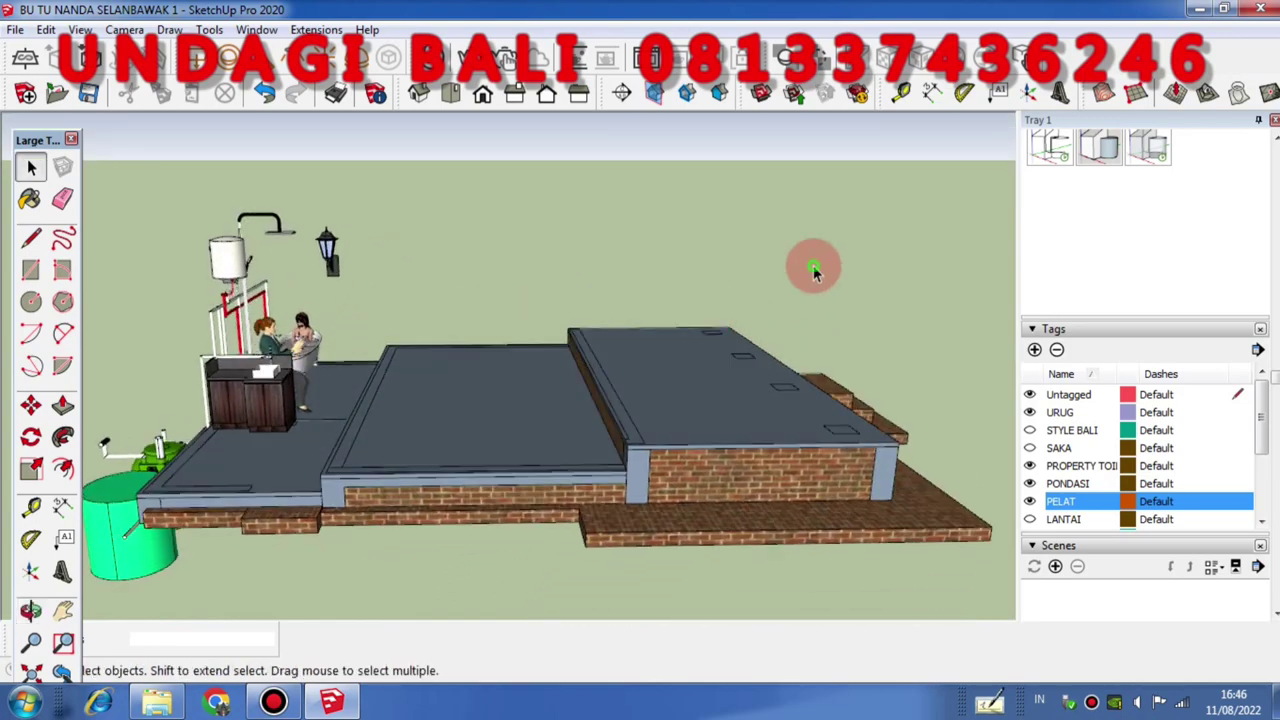
{"action": "scroll", "coordinate": [265, 507], "scroll_direction": "up", "scroll_amount": 2}
{"action": "middle_click_drag", "start_coordinate": [314, 463], "coordinate": [294, 456]}
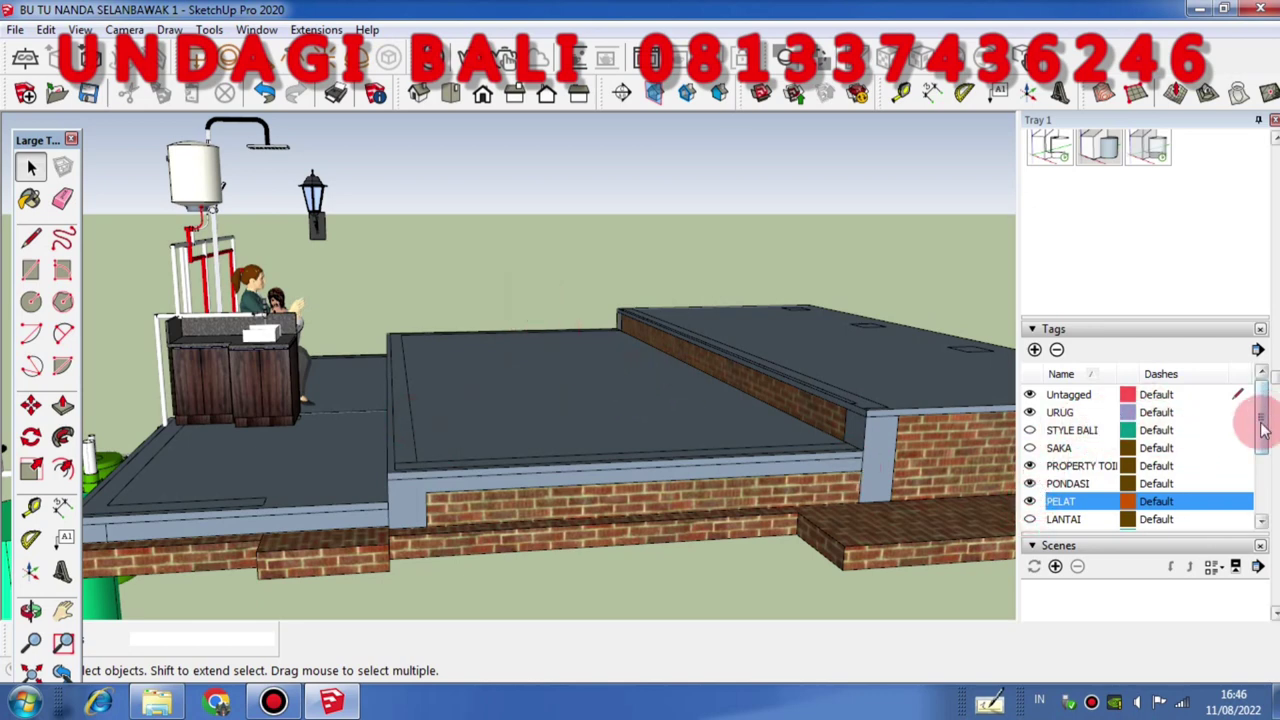
- Make the LANTAI tag visible and zoom in on the floor finish along the slab's edge
{"action": "left_click_drag", "start_coordinate": [1262, 437], "coordinate": [1258, 410]}
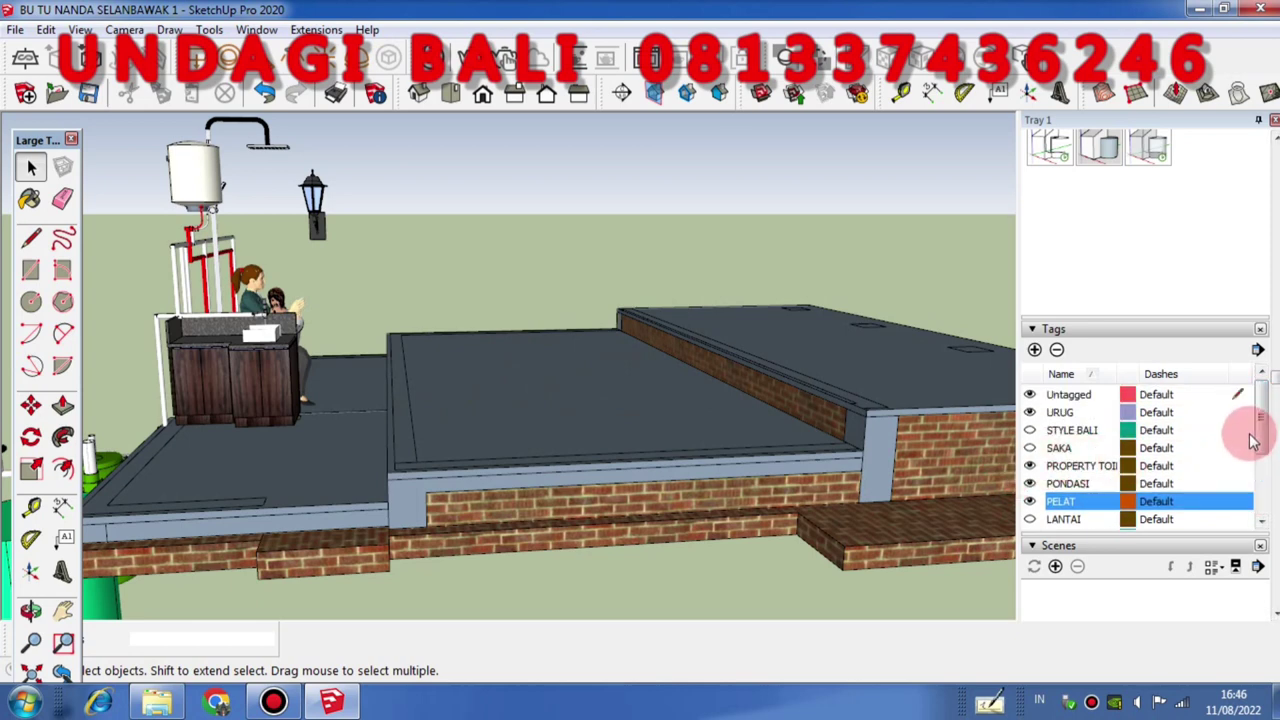
{"action": "left_click", "coordinate": [1030, 519]}
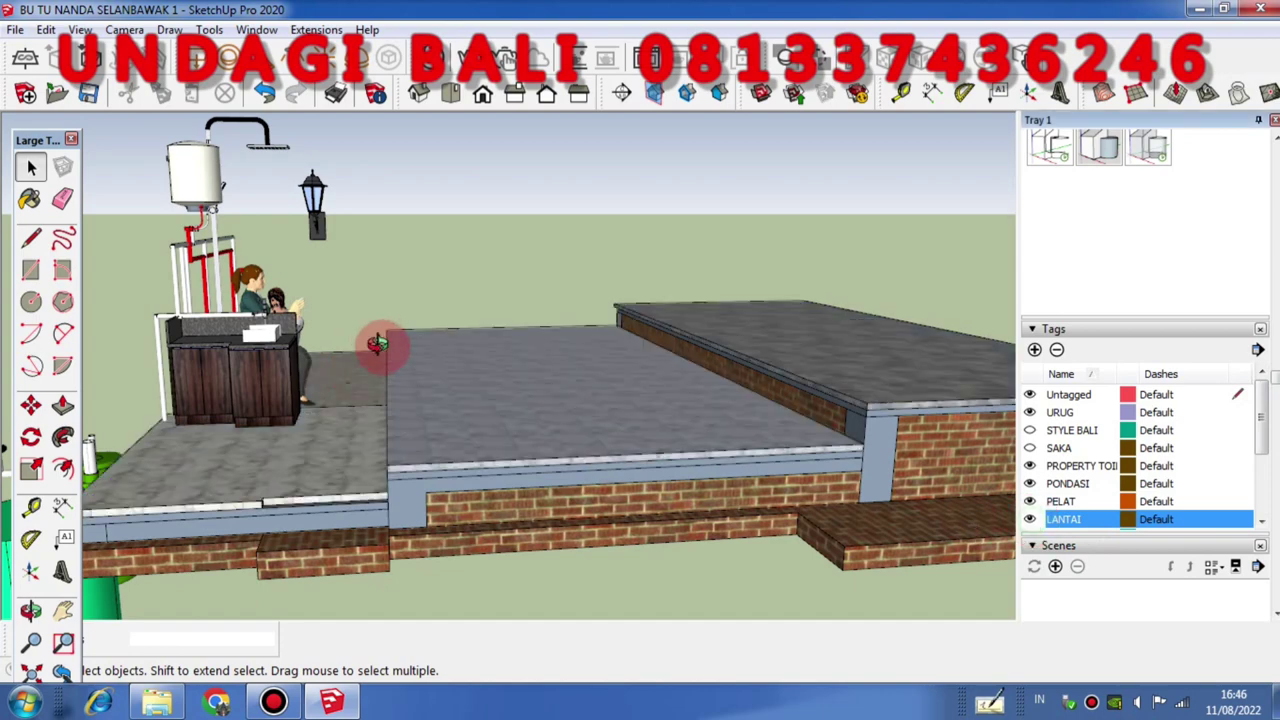
{"action": "middle_click_drag", "start_coordinate": [371, 343], "coordinate": [497, 389]}
{"action": "scroll", "coordinate": [456, 428], "scroll_direction": "up", "scroll_amount": 3}
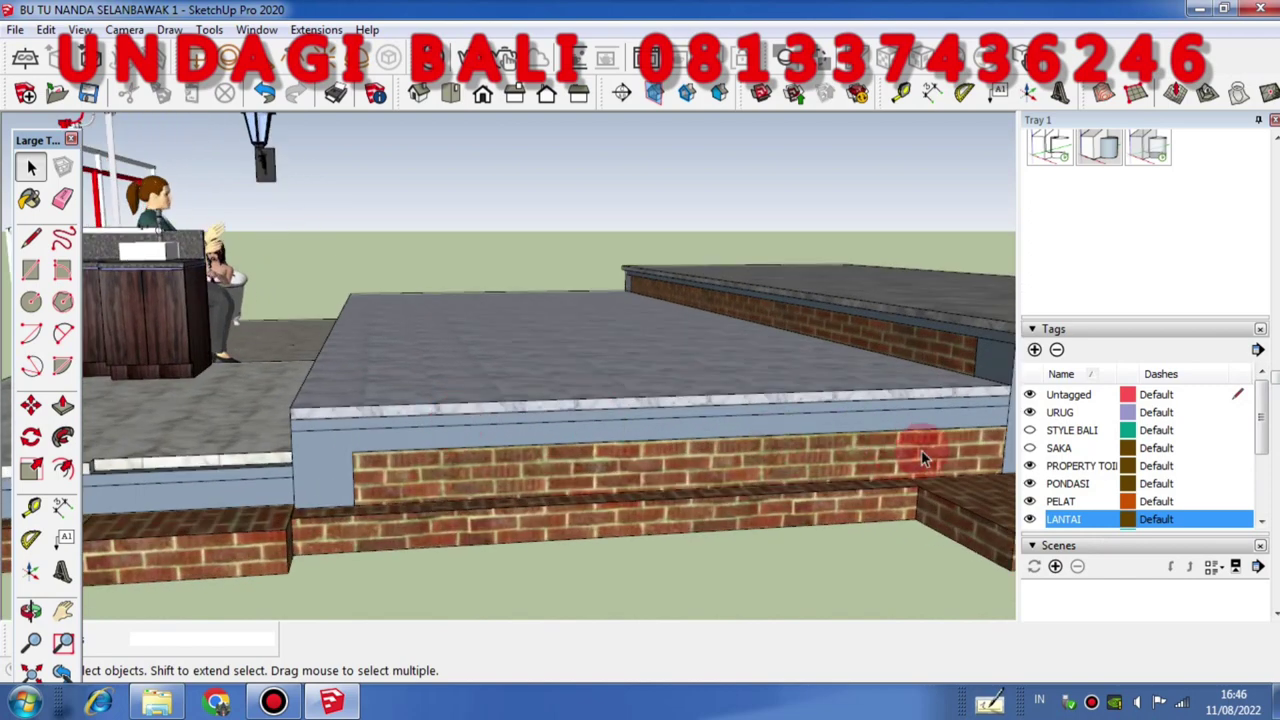
- Hide the LANTAI tag, highlight the bare slab underneath, and clear the selection
{"action": "left_click", "coordinate": [1030, 519]}
{"action": "left_click", "coordinate": [560, 356]}
{"action": "middle_click_drag", "start_coordinate": [560, 356], "coordinate": [555, 392]}
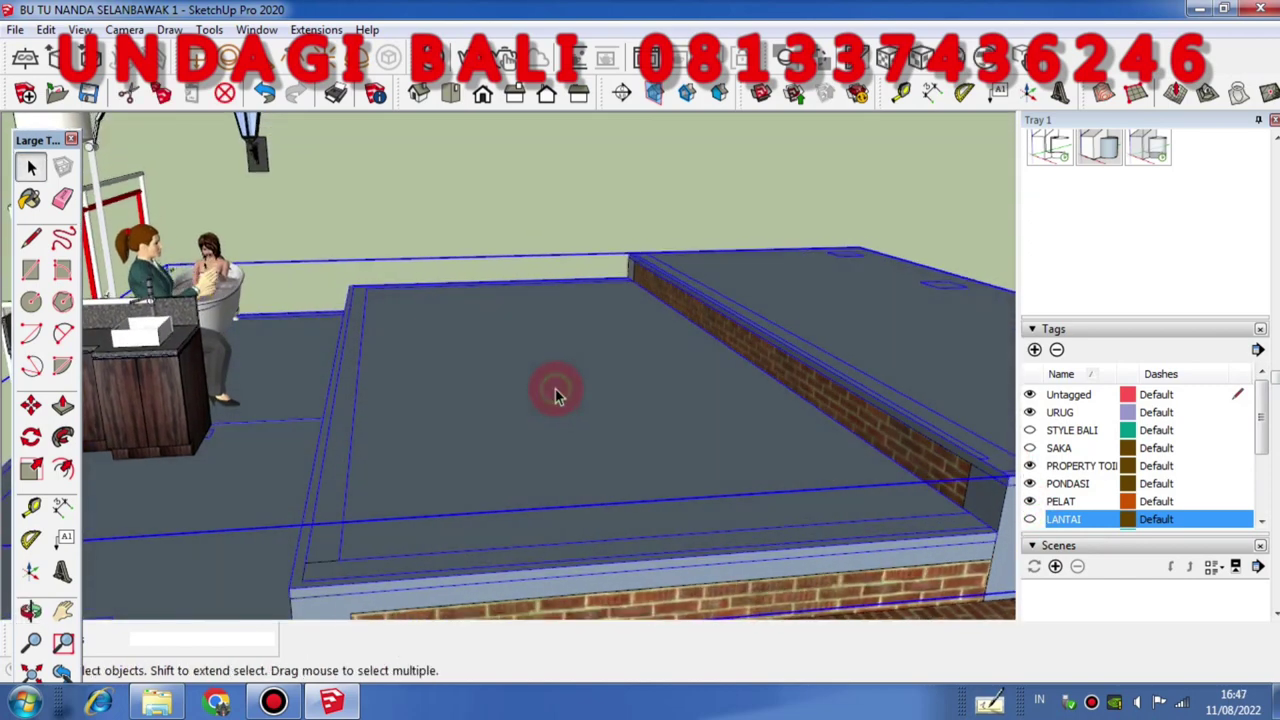
{"action": "scroll", "coordinate": [540, 310], "scroll_direction": "down", "scroll_amount": 3}
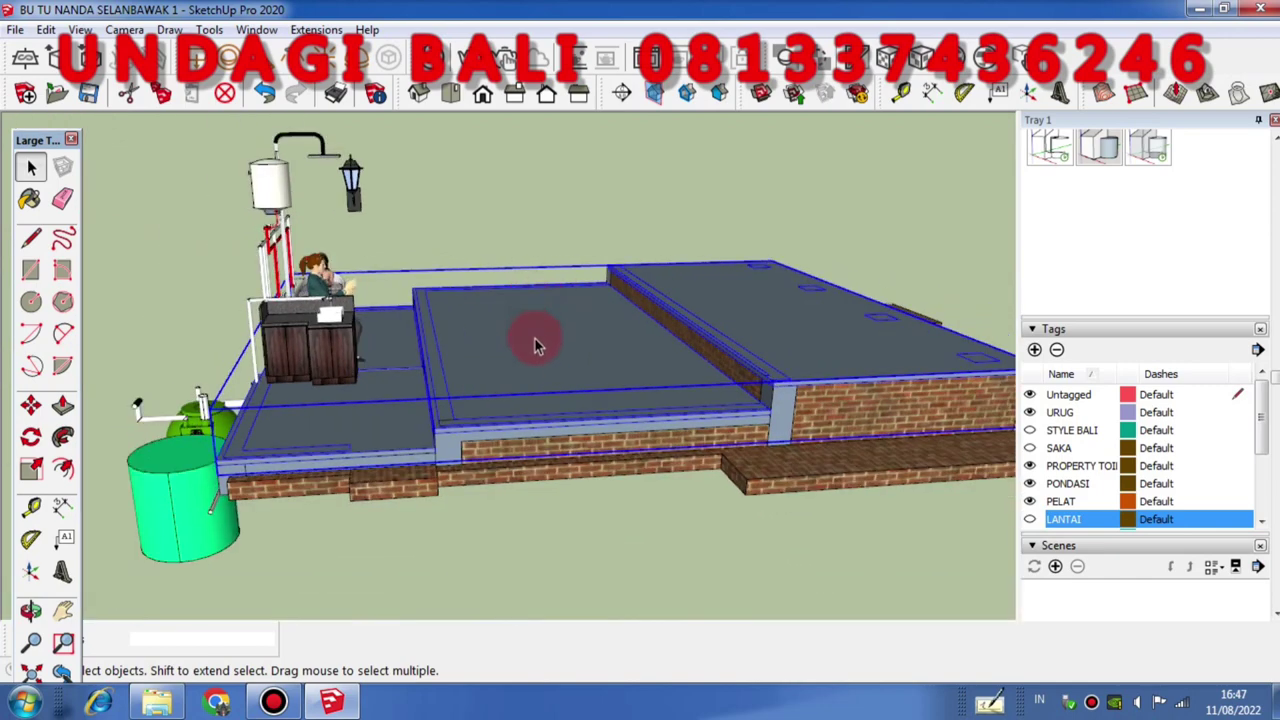
{"action": "scroll", "coordinate": [535, 345], "scroll_direction": "up", "scroll_amount": 2}
{"action": "left_click", "coordinate": [487, 225]}
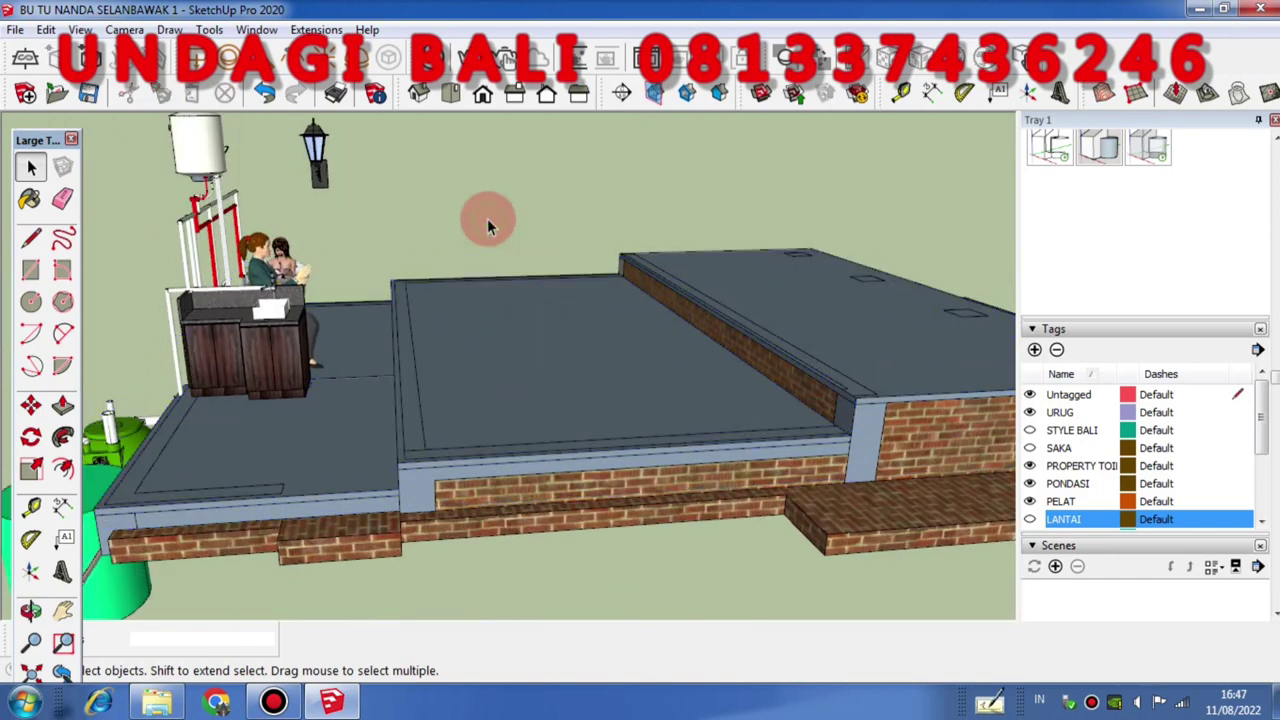
- Hide the PELAT tag and make the LANTAI tag visible to show the floor finish without the slab
{"action": "left_click", "coordinate": [951, 508]}
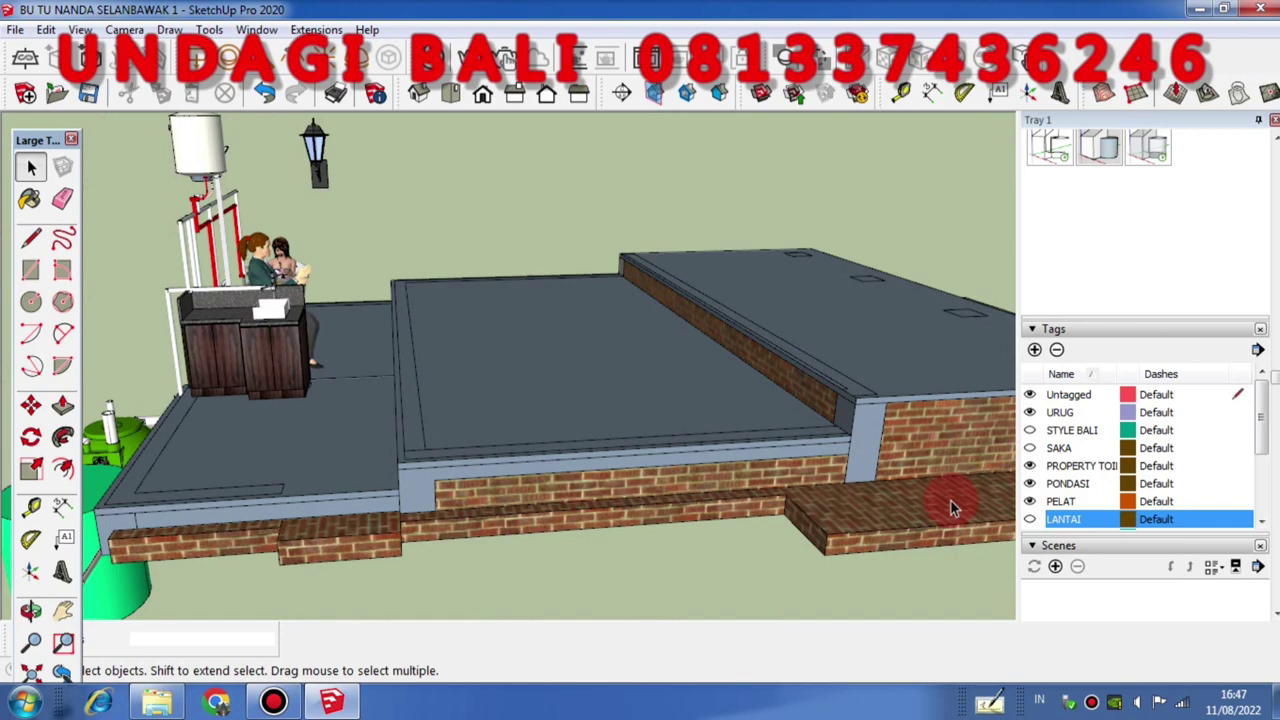
{"action": "left_click", "coordinate": [1030, 502]}
{"action": "left_click", "coordinate": [1030, 519]}
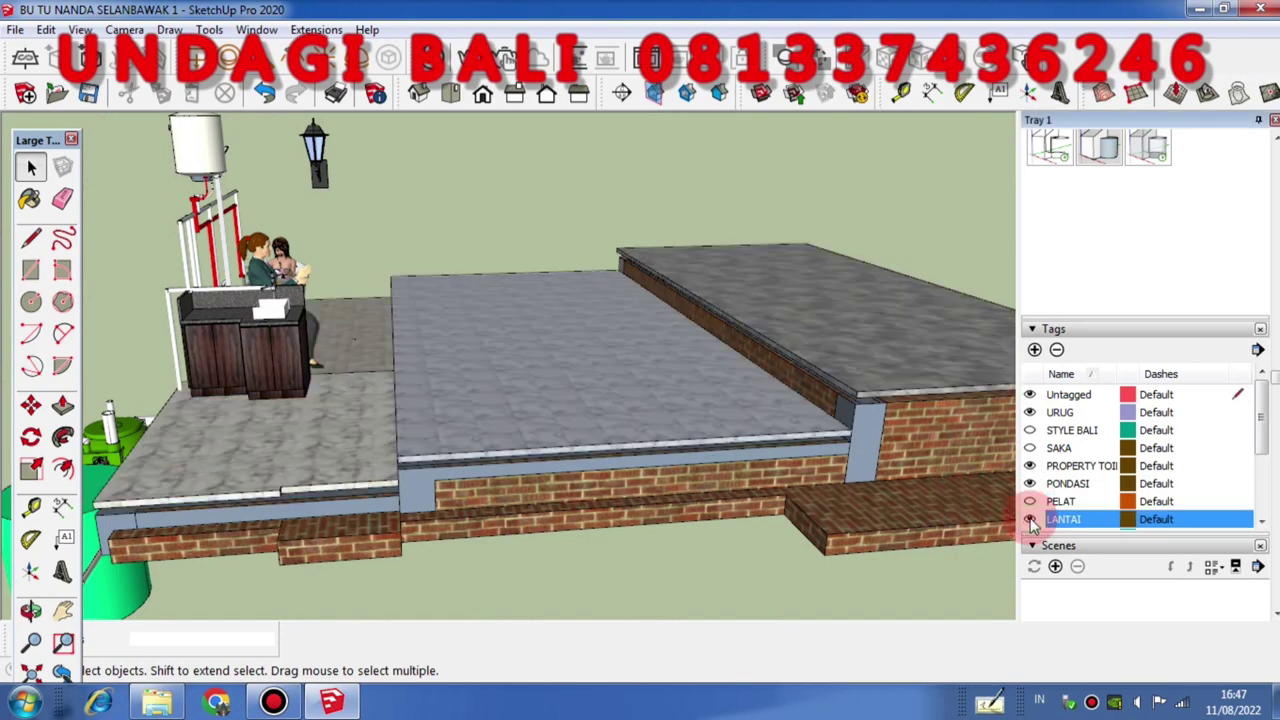
{"action": "left_click", "coordinate": [798, 397]}
- Examine the floor finish on all three levels and the gap beneath its edges from several angles
{"action": "middle_click_drag", "start_coordinate": [574, 317], "coordinate": [440, 324]}
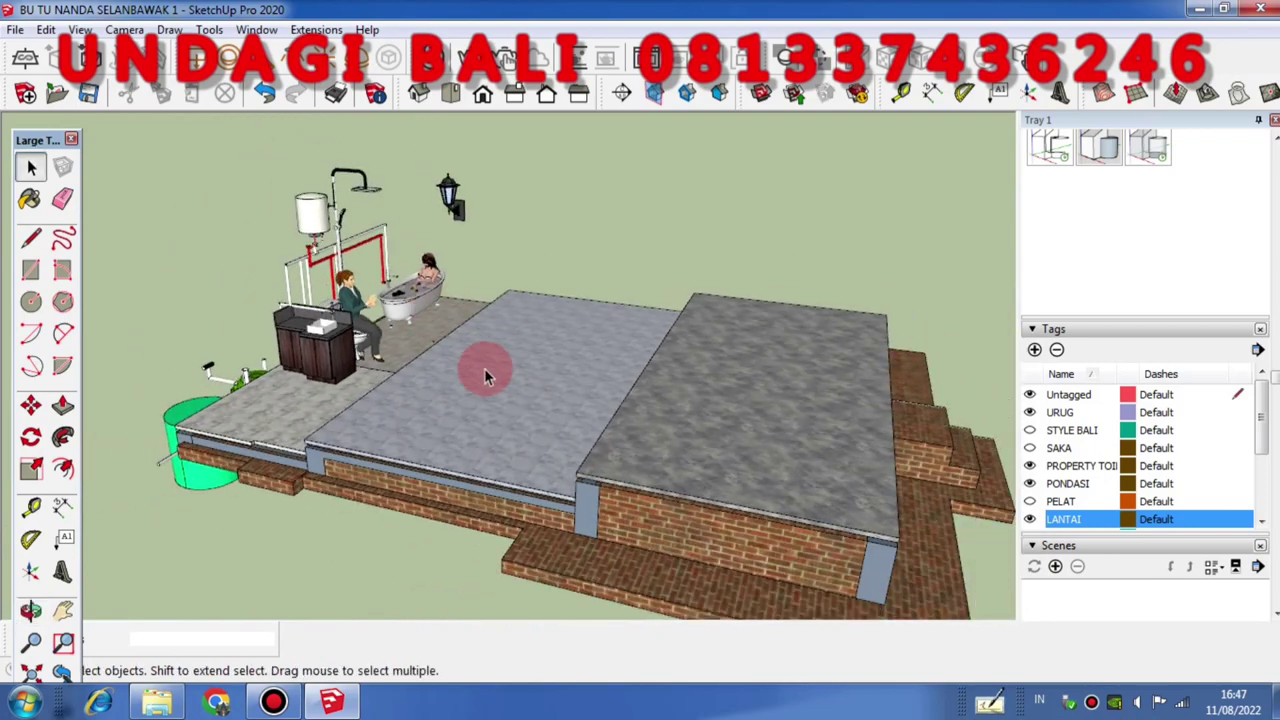
{"action": "middle_click_drag", "start_coordinate": [558, 440], "coordinate": [484, 392]}
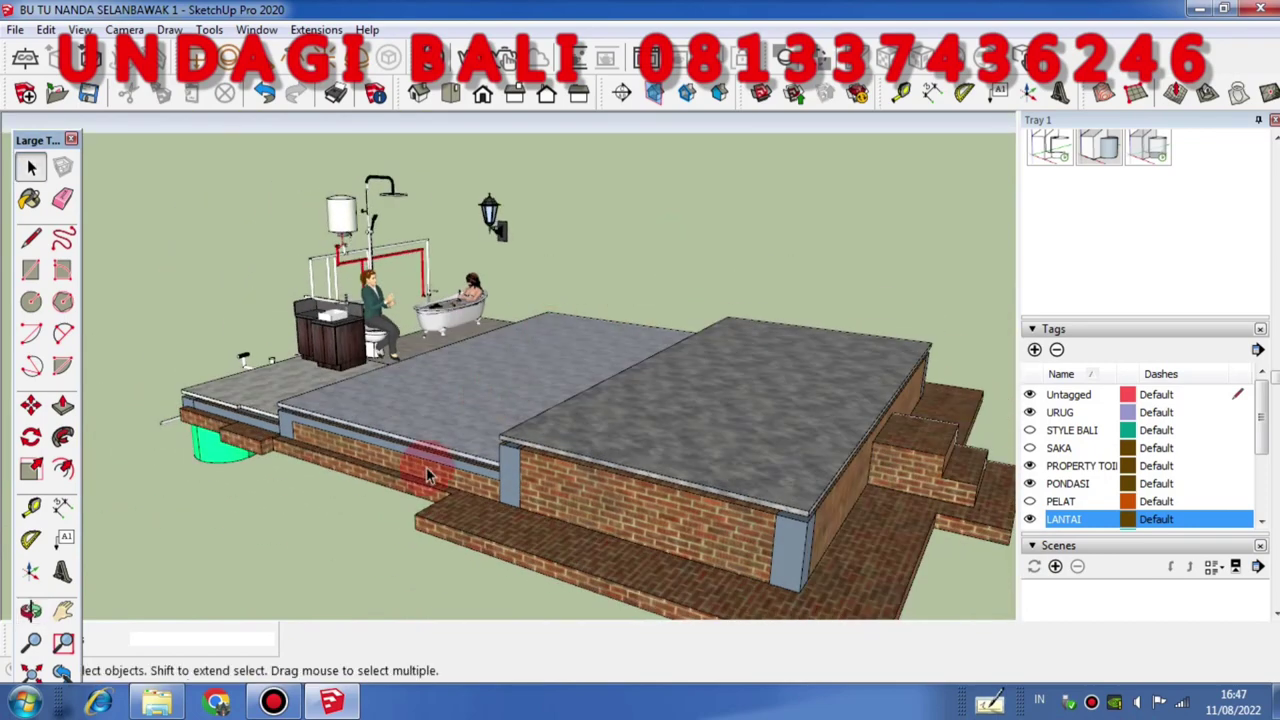
{"action": "middle_click_drag", "start_coordinate": [427, 476], "coordinate": [578, 298]}
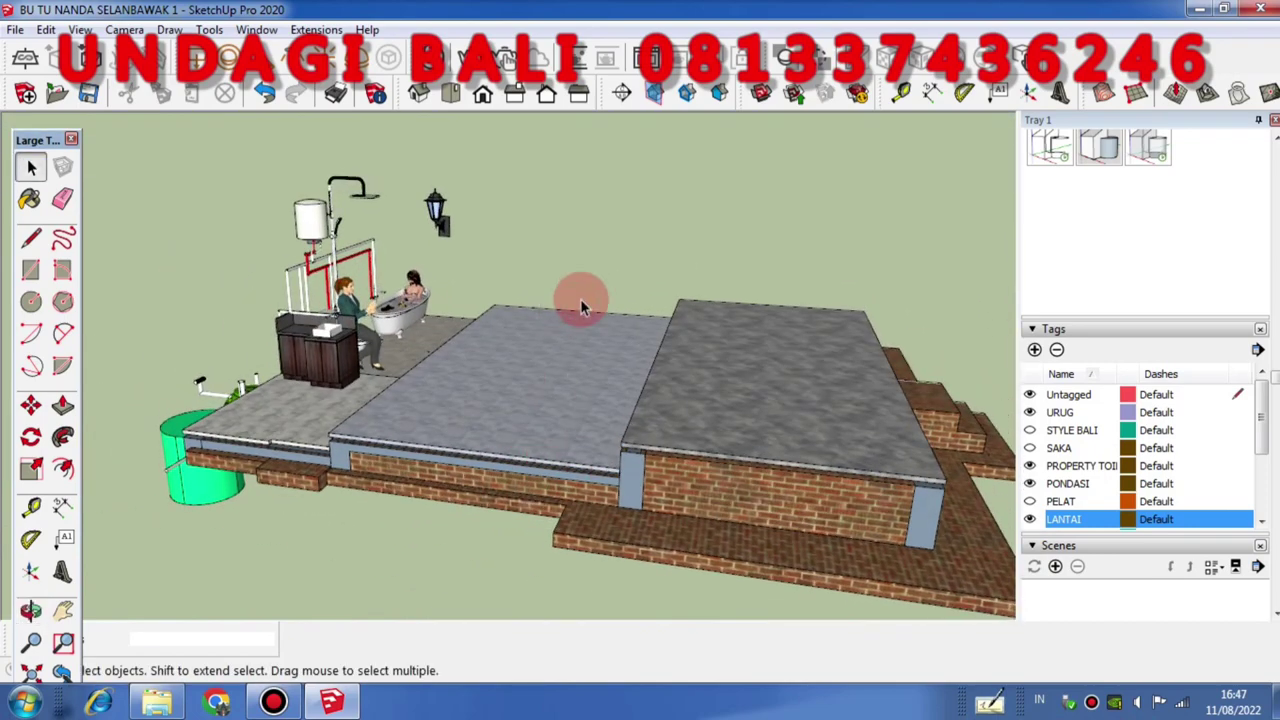
{"action": "middle_click_drag", "start_coordinate": [750, 427], "coordinate": [558, 437]}
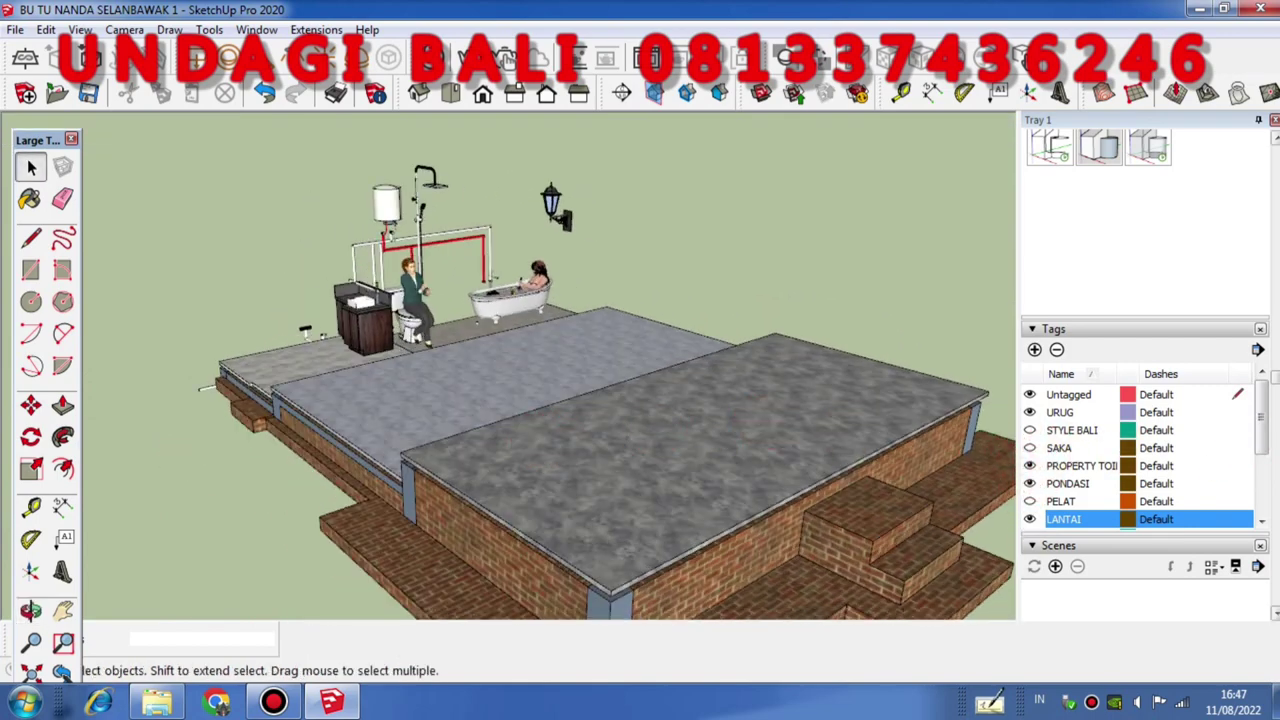
{"action": "middle_click_drag", "start_coordinate": [271, 251], "coordinate": [737, 337]}
{"action": "scroll", "coordinate": [794, 398], "scroll_direction": "up", "scroll_amount": 3}
{"action": "scroll", "coordinate": [679, 439], "scroll_direction": "down", "scroll_amount": 5}
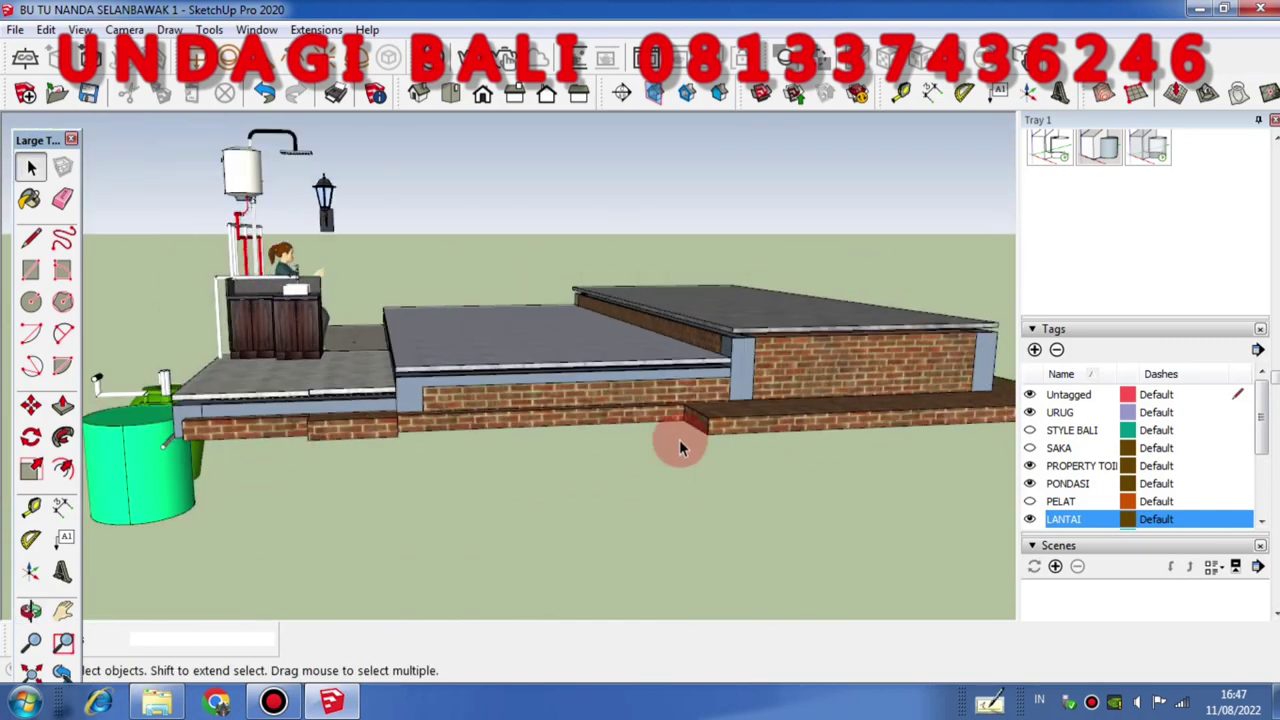
{"action": "middle_click_drag", "start_coordinate": [679, 439], "coordinate": [343, 434]}
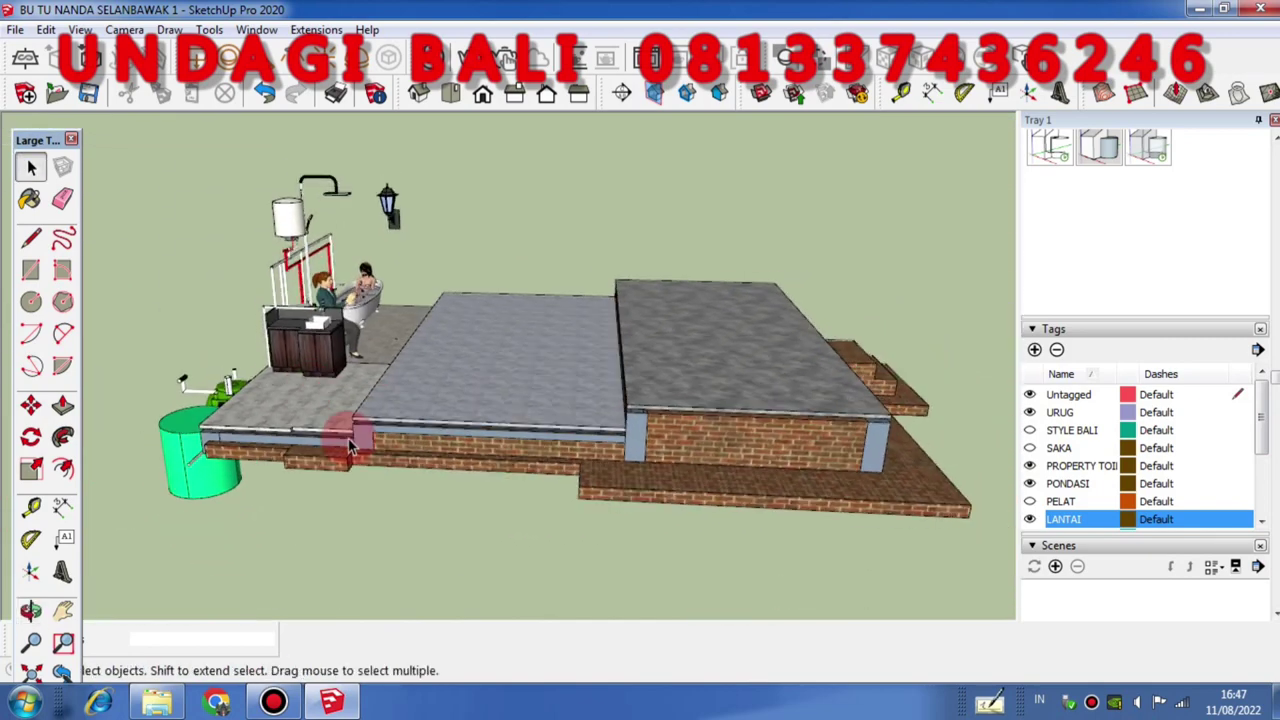
{"action": "middle_click_drag", "start_coordinate": [717, 344], "coordinate": [594, 349]}
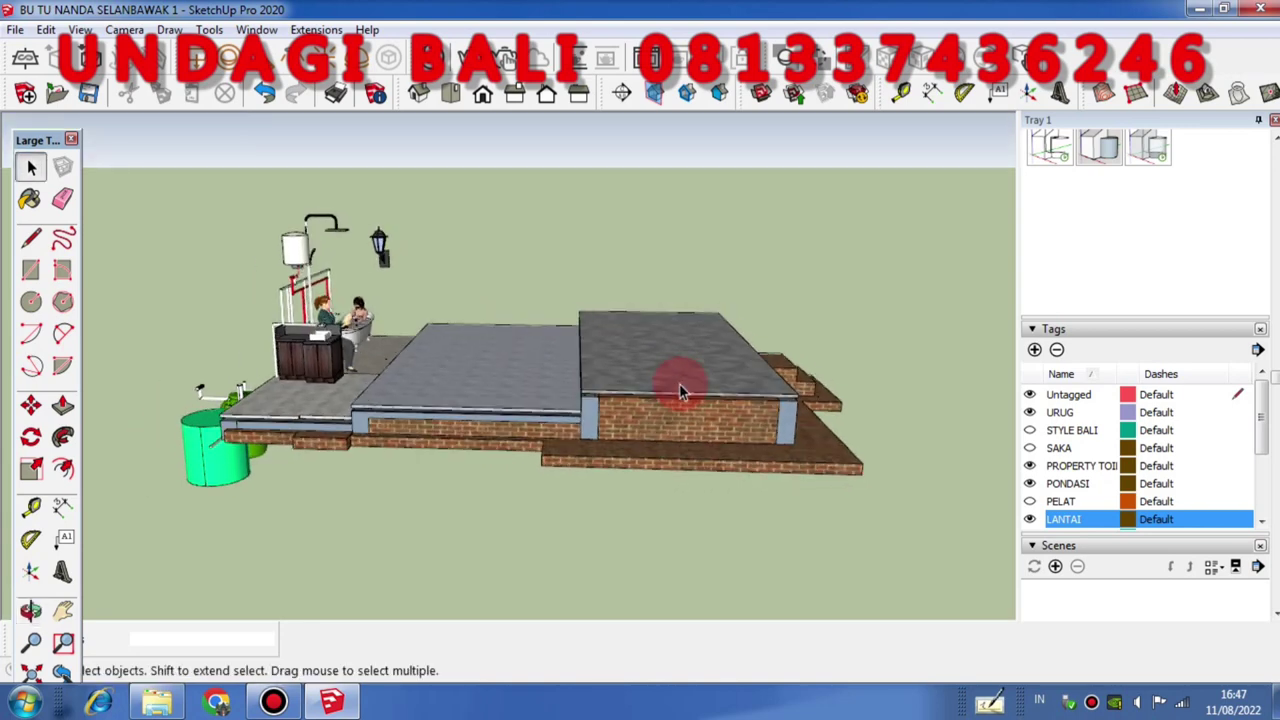
{"action": "scroll", "coordinate": [777, 390], "scroll_direction": "up", "scroll_amount": 3}
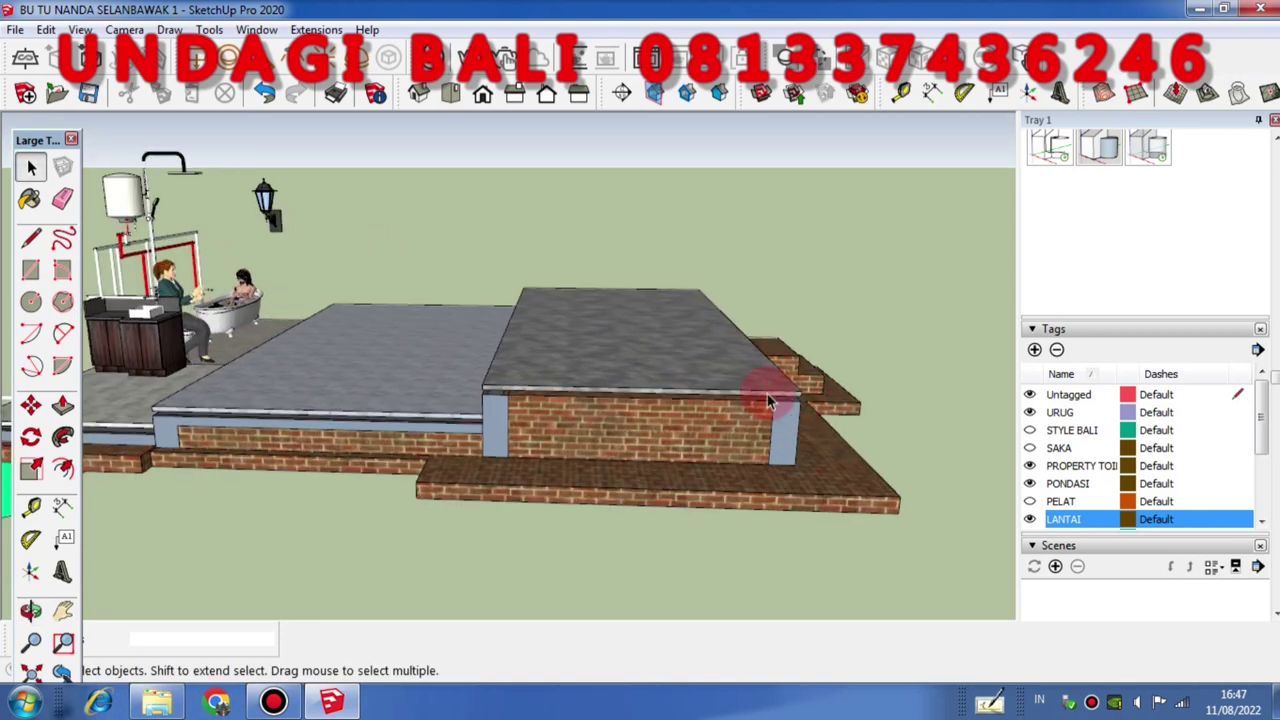
{"action": "middle_click_drag", "start_coordinate": [767, 394], "coordinate": [786, 354]}
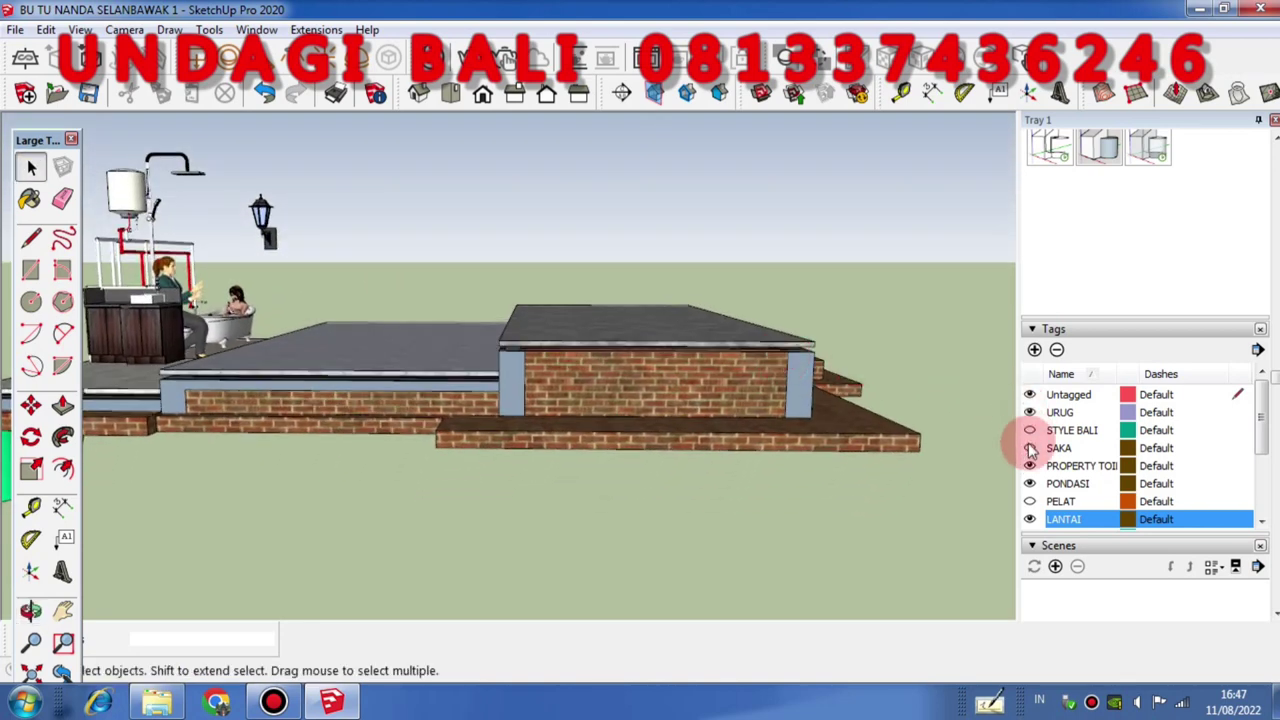
- Make the PELAT tag visible again, check the floor over the slab at the front, and clear the selection
{"action": "left_click", "coordinate": [1035, 497]}
{"action": "middle_click_drag", "start_coordinate": [404, 350], "coordinate": [635, 381]}
{"action": "left_click", "coordinate": [635, 381]}
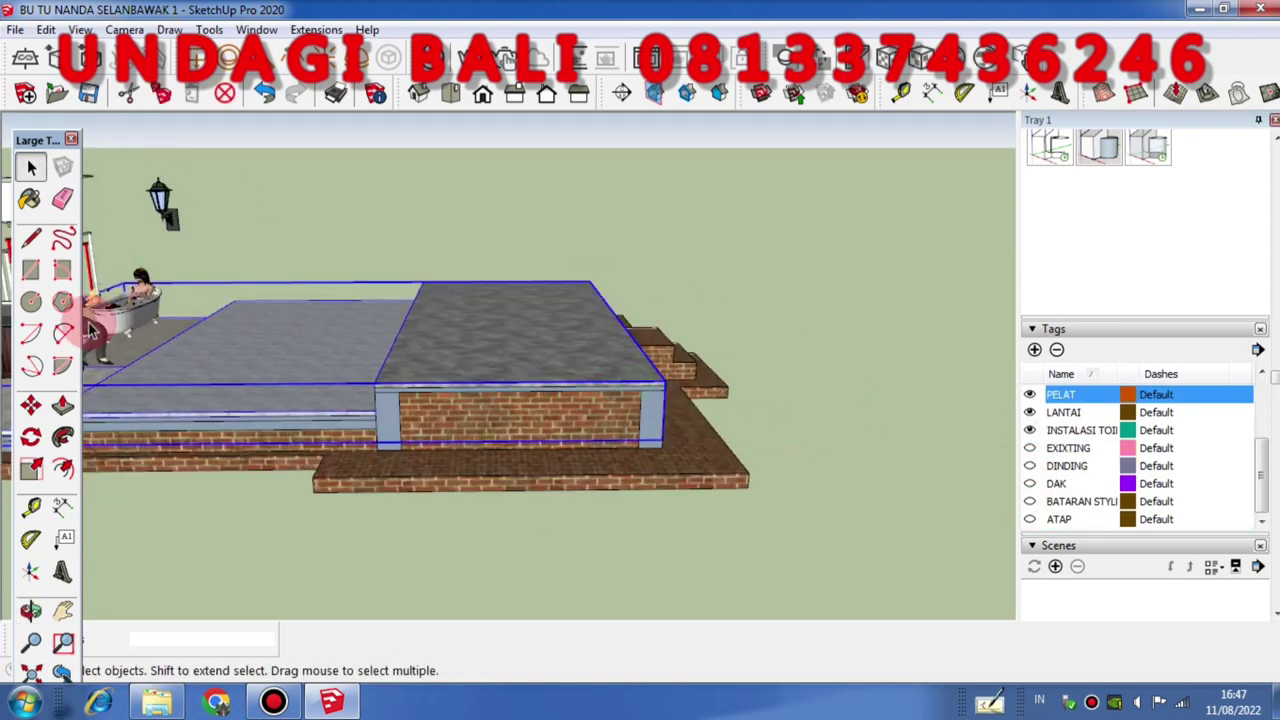
{"action": "left_click", "coordinate": [283, 178]}
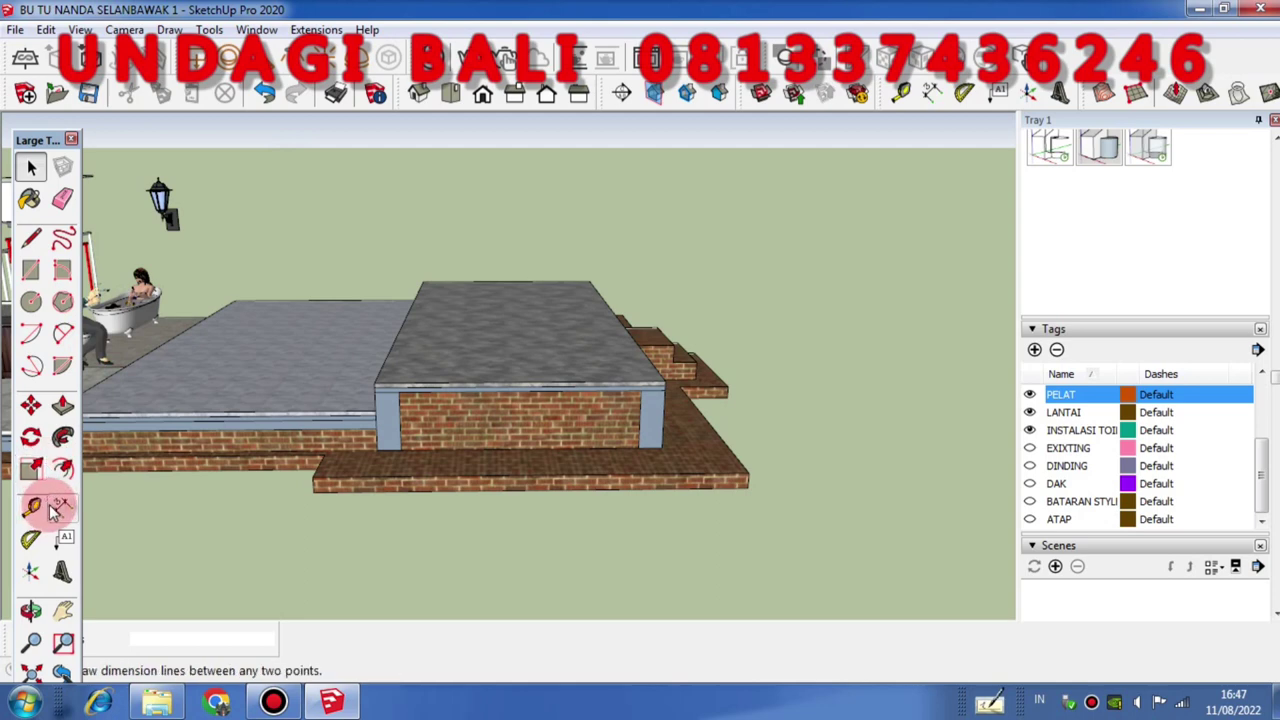
- Try to dimension from the brick apron's outer corner to the front floor's corner, and undo it
{"action": "left_click", "coordinate": [497, 424]}
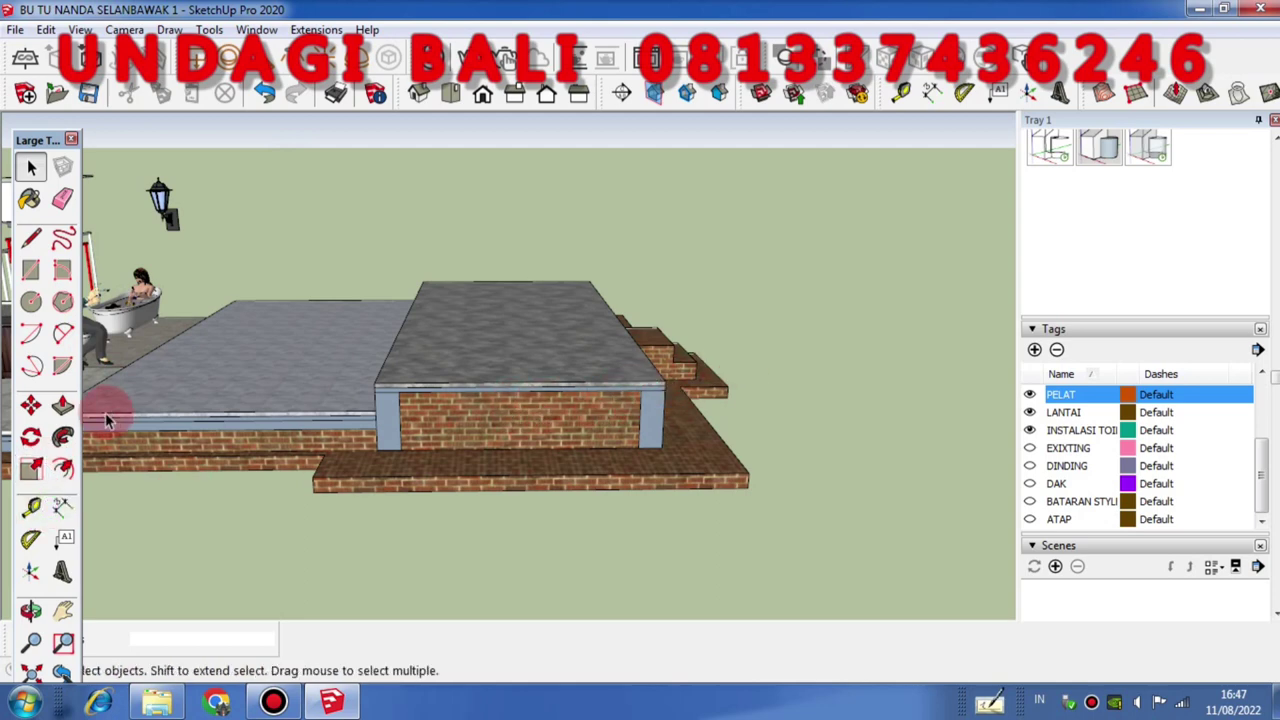
{"action": "left_click", "coordinate": [62, 510]}
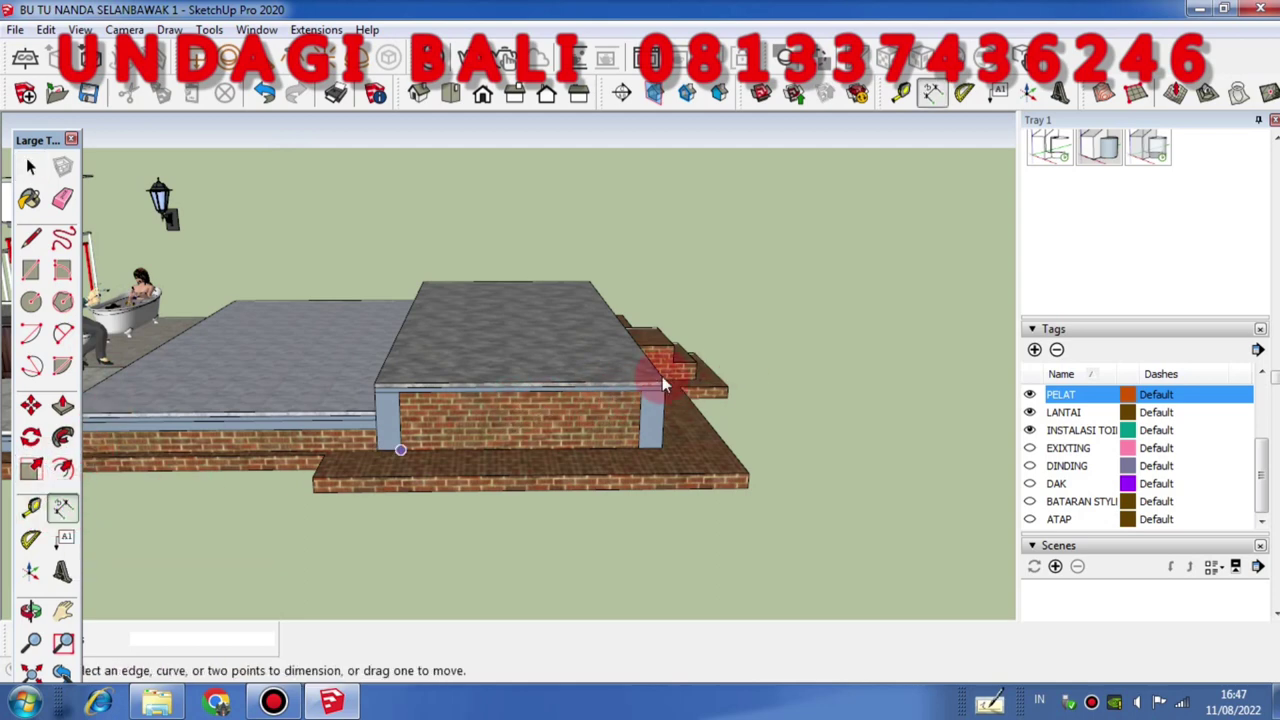
{"action": "left_click", "coordinate": [748, 487]}
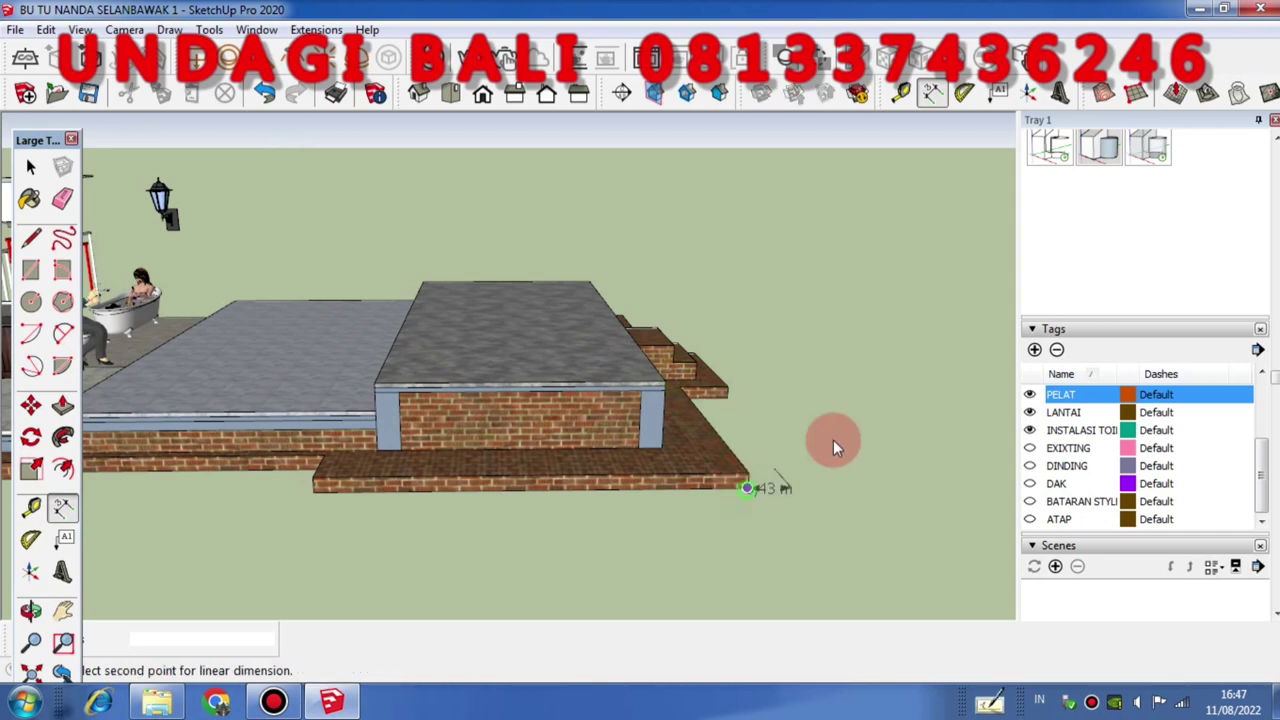
{"action": "left_click", "coordinate": [667, 378]}
{"action": "left_click", "coordinate": [790, 389]}
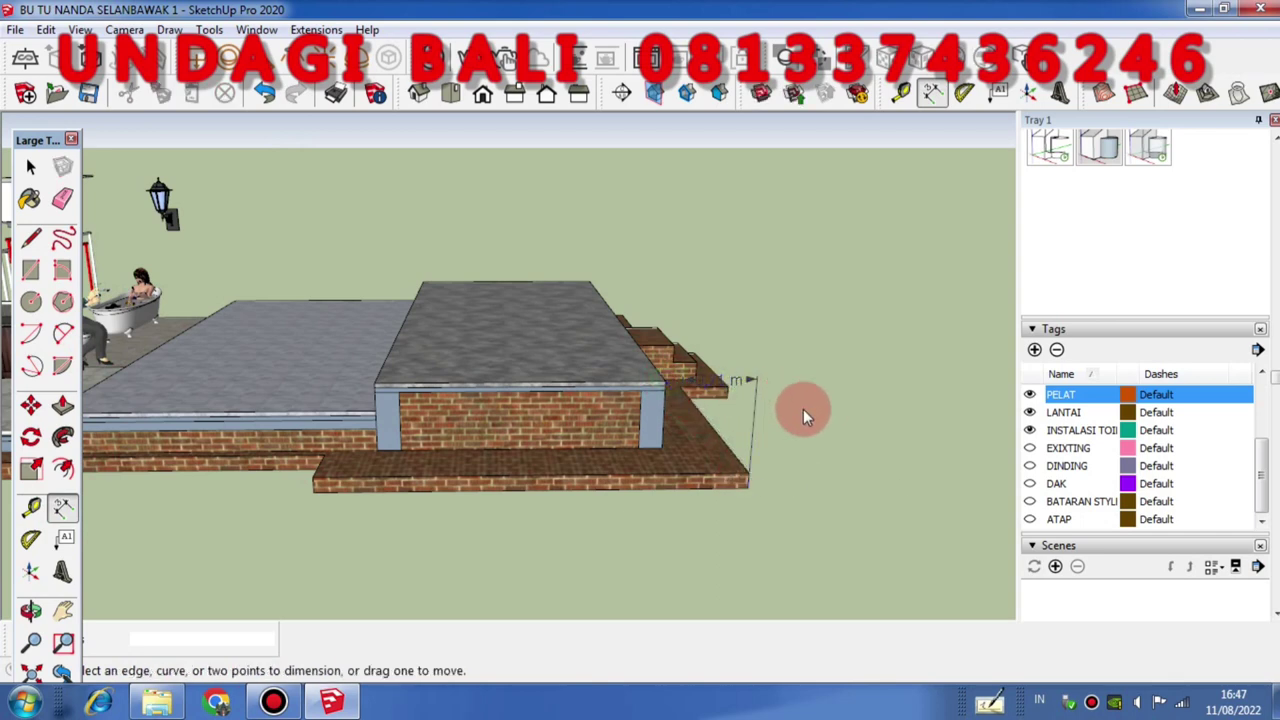
{"action": "key", "text": "ctrl+z"}
- Dimension the vertical height from the front floor's top corner to the brick apron's bottom outer corner, placing it beyond the apron
{"action": "scroll", "coordinate": [653, 372], "scroll_direction": "up", "scroll_amount": 2}
{"action": "left_click", "coordinate": [669, 384]}
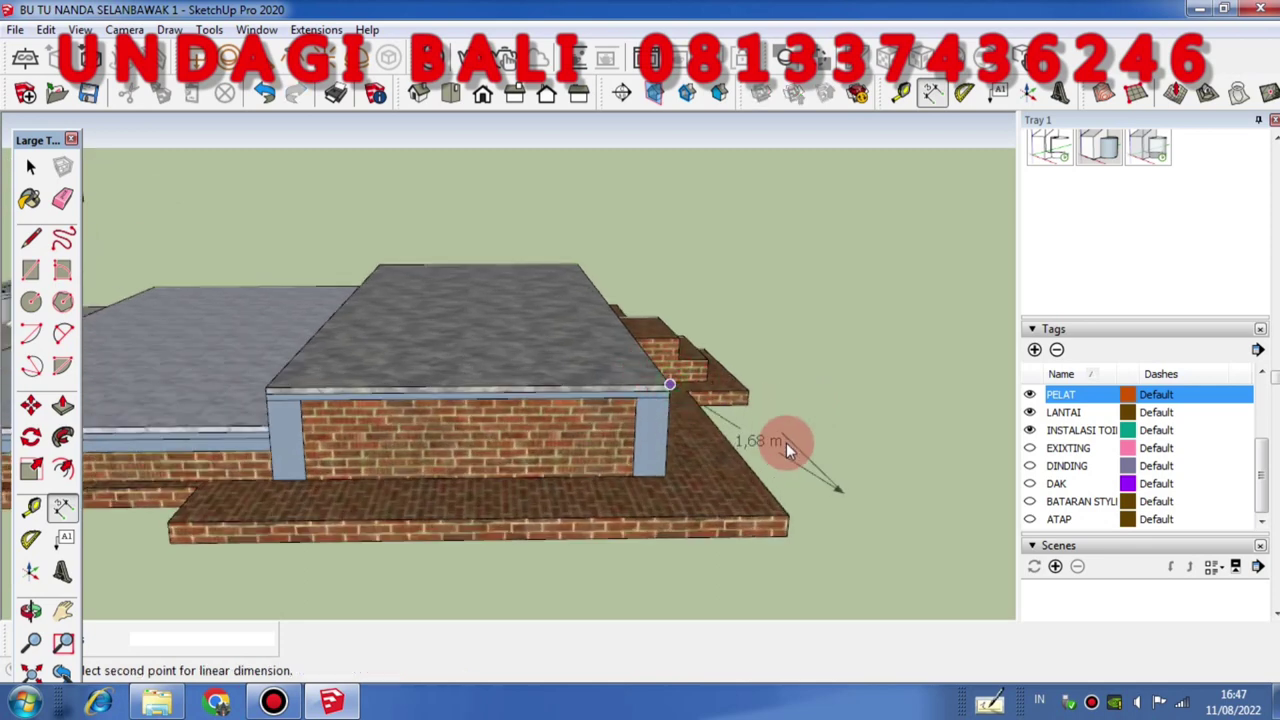
{"action": "left_click", "coordinate": [786, 536]}
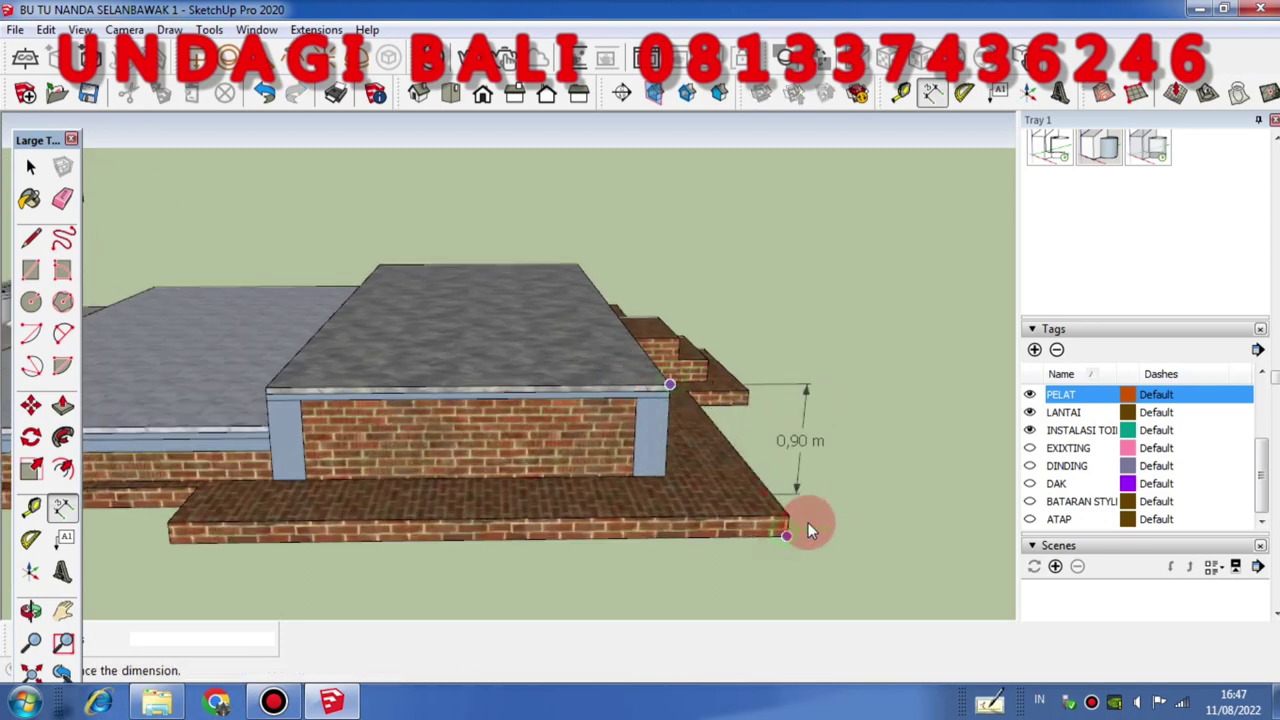
{"action": "left_click", "coordinate": [862, 503]}
{"action": "scroll", "coordinate": [526, 433], "scroll_direction": "down", "scroll_amount": 2}
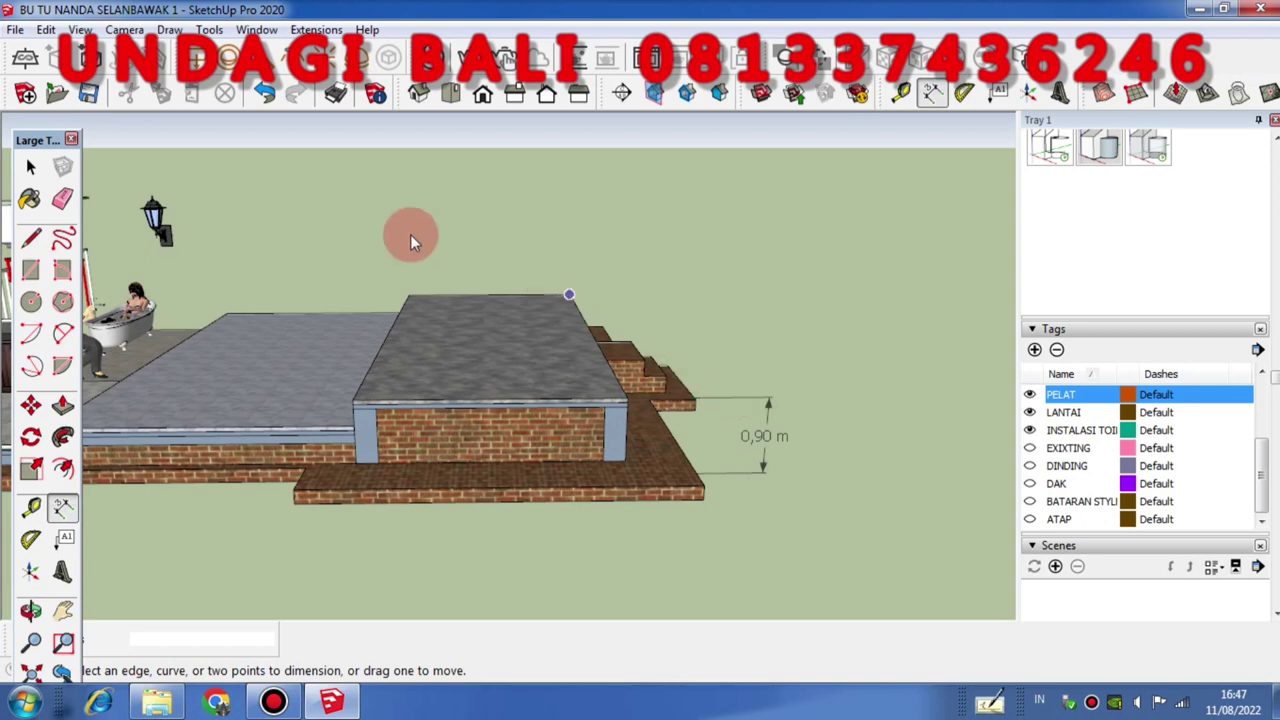
{"action": "left_click", "coordinate": [29, 168]}
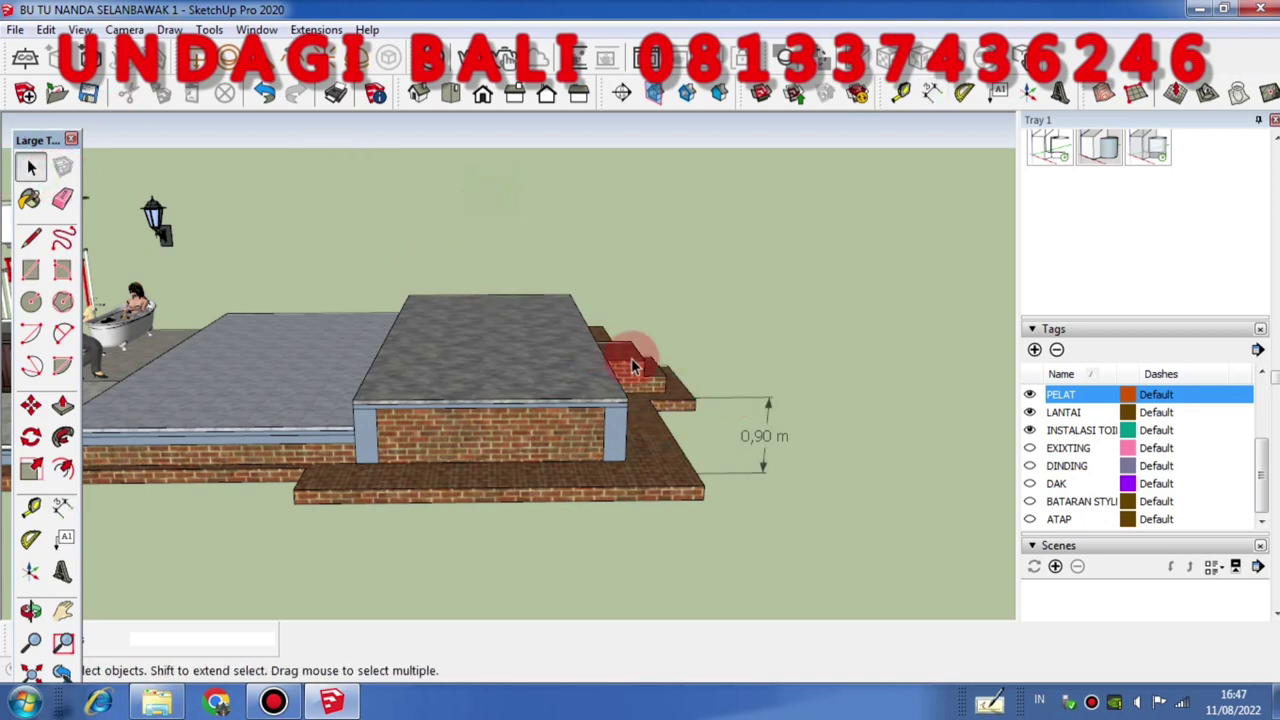
- Make the EXIXTING tag visible to compare the raised floor with the surrounding yard and buildings, and hide it again
{"action": "scroll", "coordinate": [542, 365], "scroll_direction": "up", "scroll_amount": 3}
{"action": "middle_click_drag", "start_coordinate": [542, 365], "coordinate": [676, 330]}
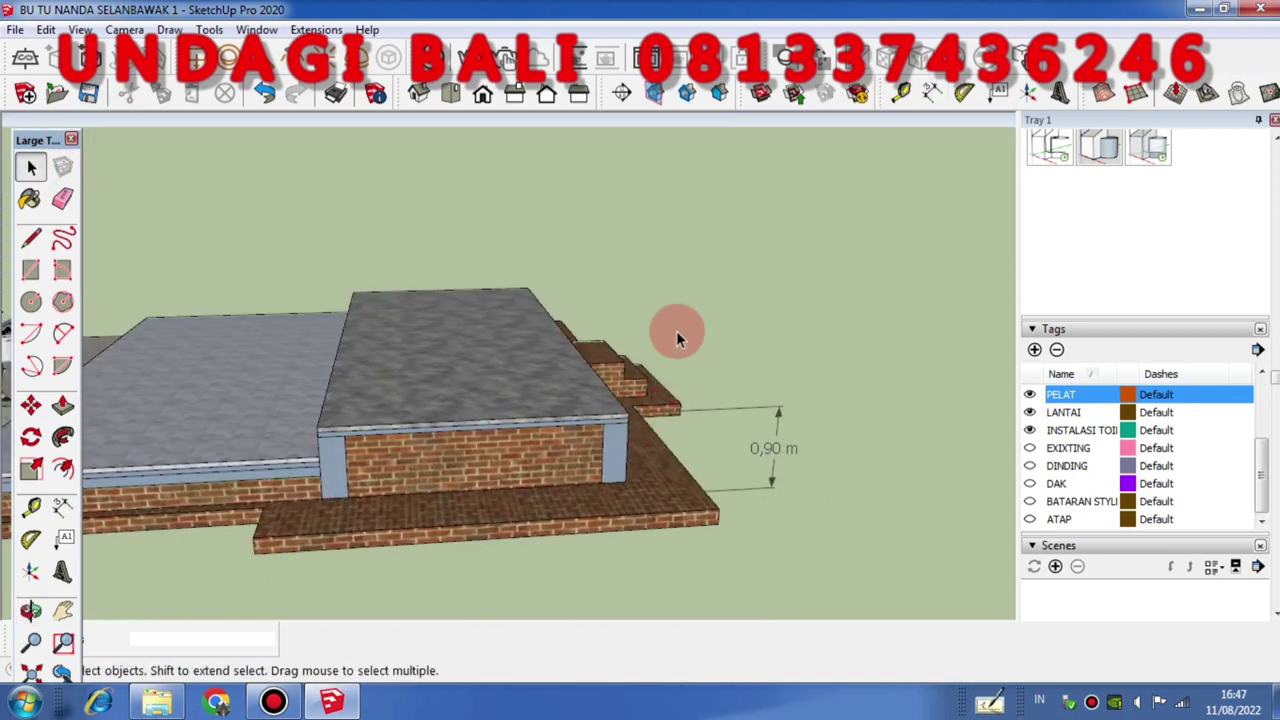
{"action": "middle_click_drag", "start_coordinate": [457, 320], "coordinate": [628, 316]}
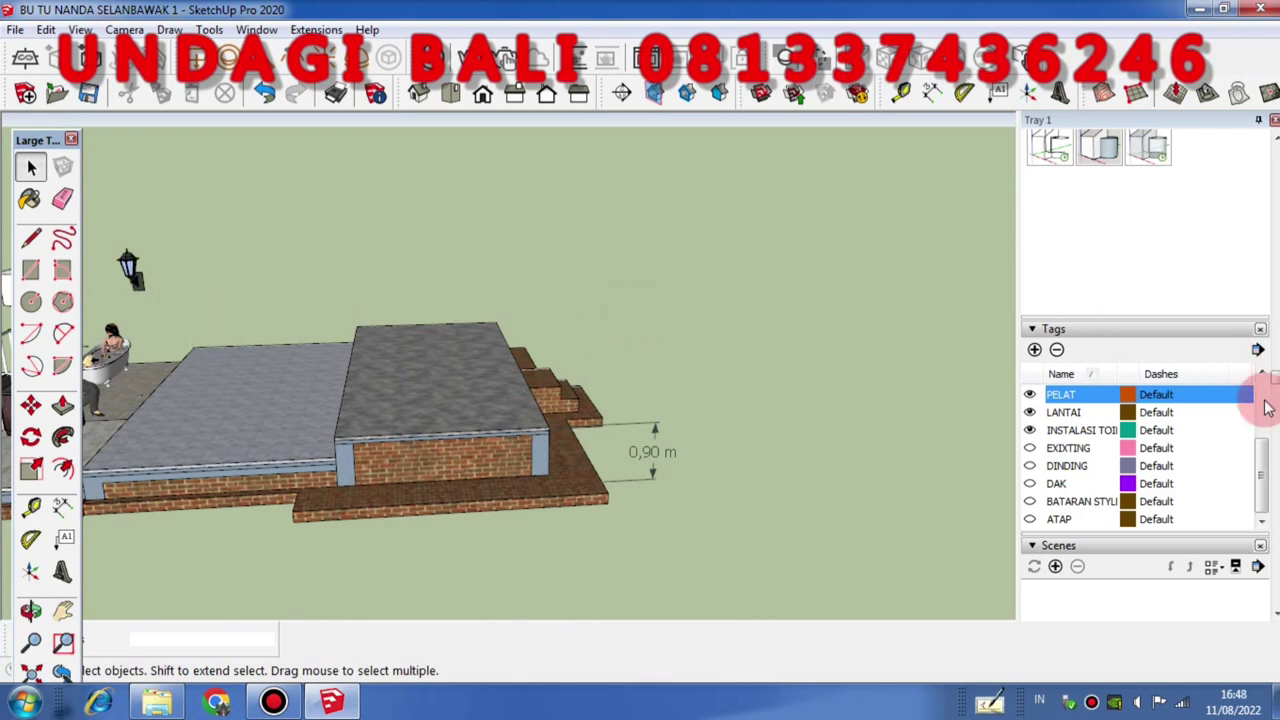
{"action": "left_click_drag", "start_coordinate": [1257, 449], "coordinate": [1018, 465]}
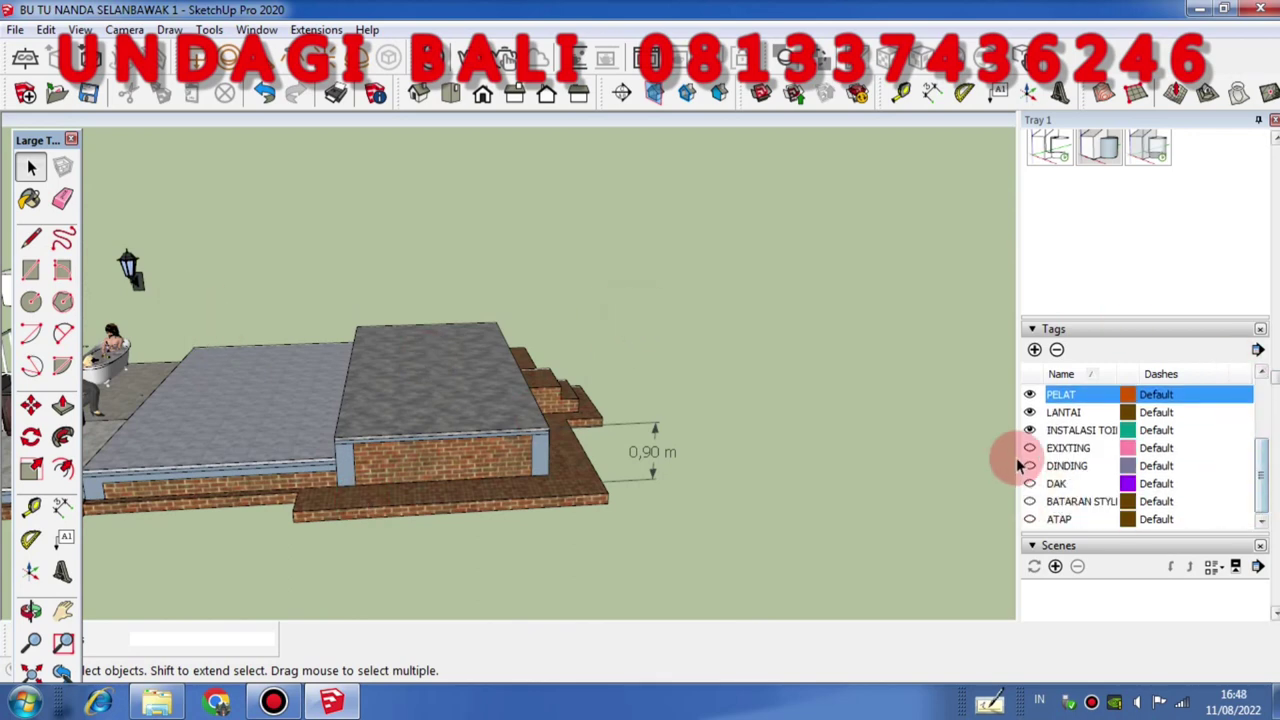
{"action": "left_click", "coordinate": [1029, 448]}
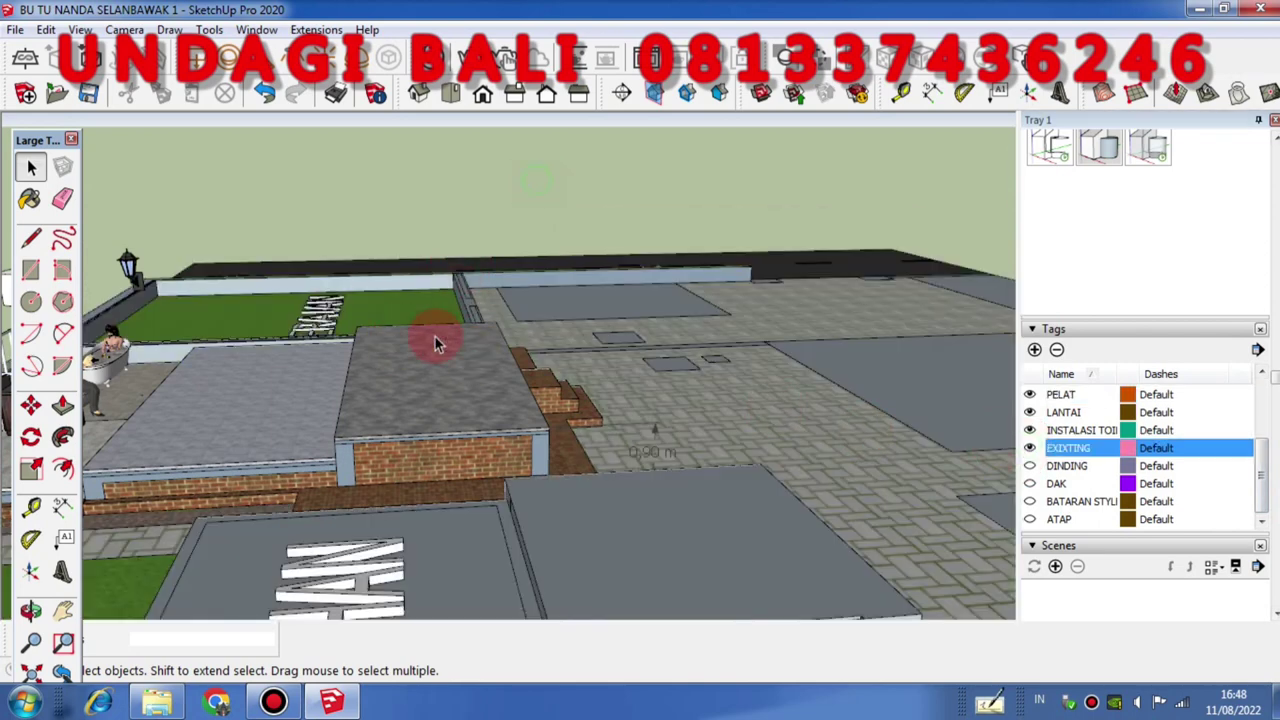
{"action": "scroll", "coordinate": [435, 343], "scroll_direction": "down", "scroll_amount": 2}
{"action": "left_click", "coordinate": [860, 390]}
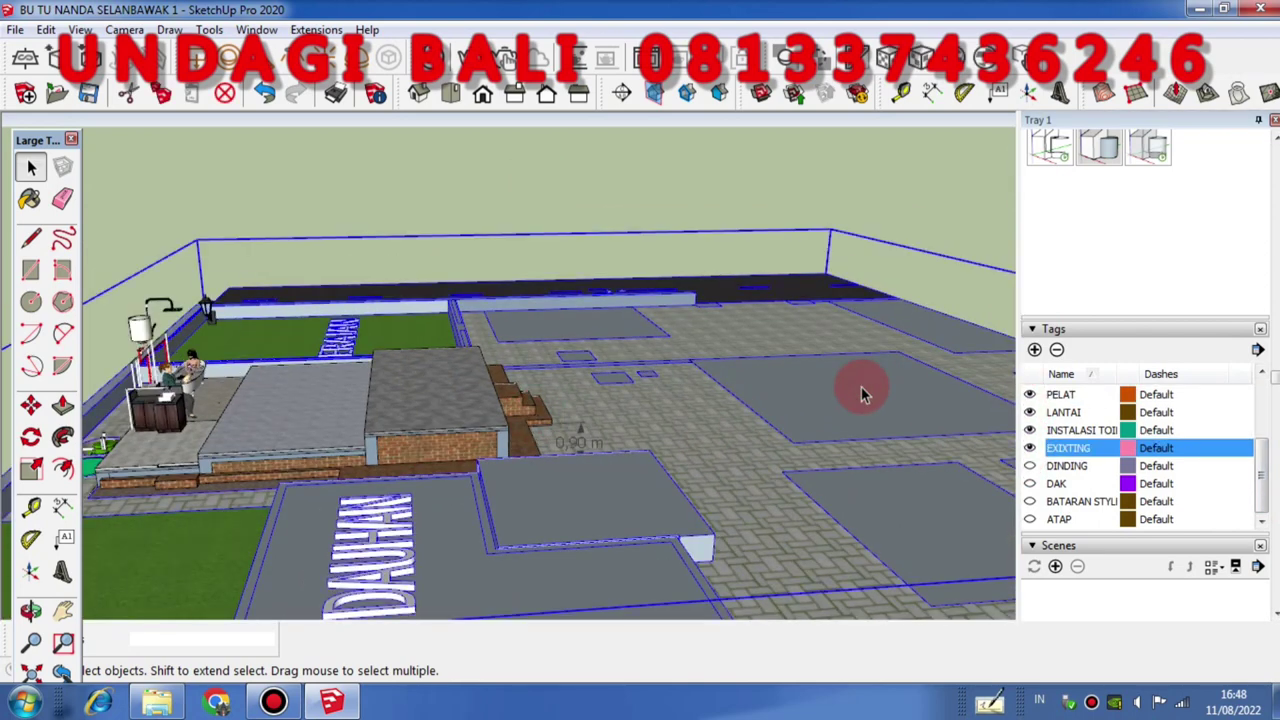
{"action": "left_click", "coordinate": [858, 158]}
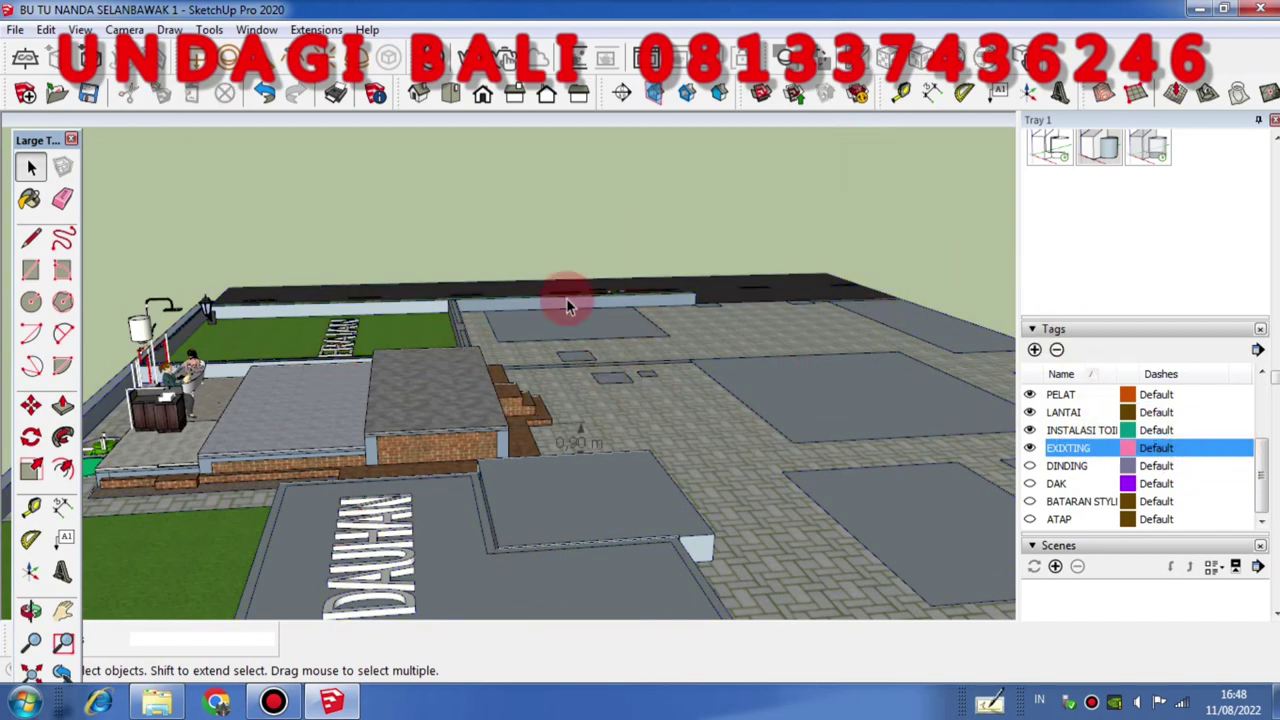
{"action": "scroll", "coordinate": [566, 300], "scroll_direction": "down", "scroll_amount": 2}
{"action": "middle_click_drag", "start_coordinate": [608, 380], "coordinate": [508, 349]}
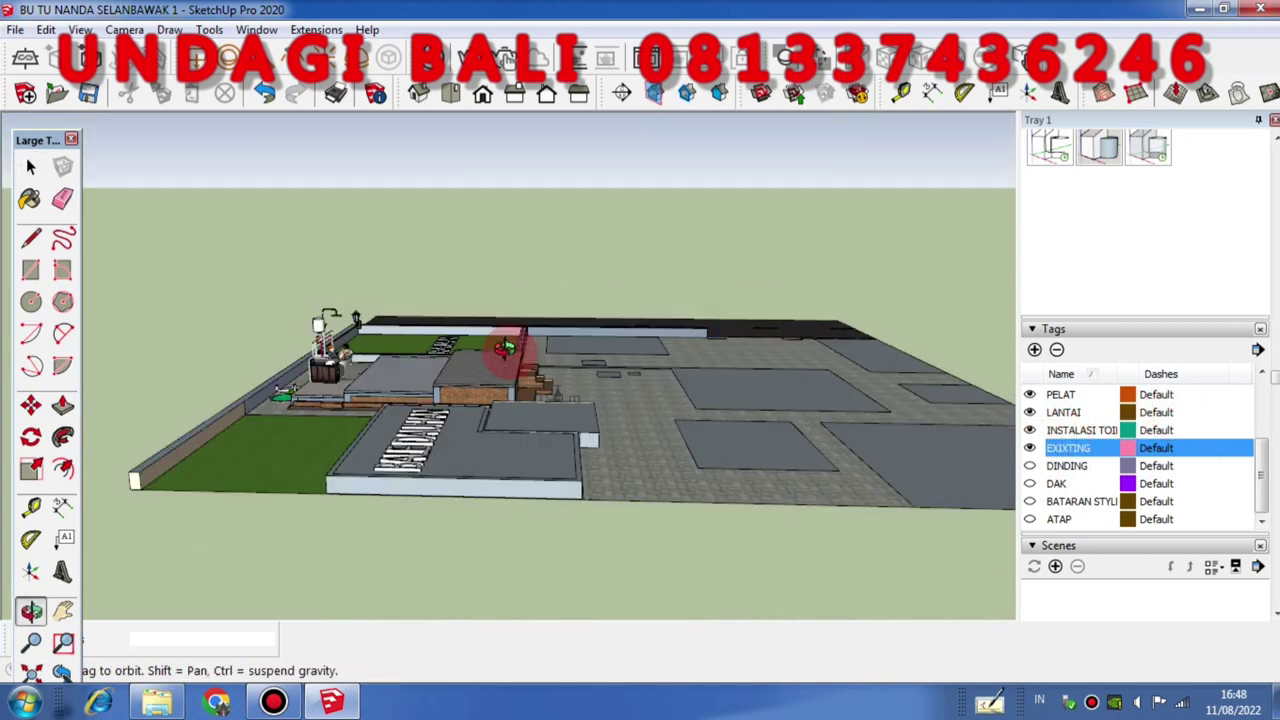
{"action": "scroll", "coordinate": [505, 358], "scroll_direction": "up", "scroll_amount": 3}
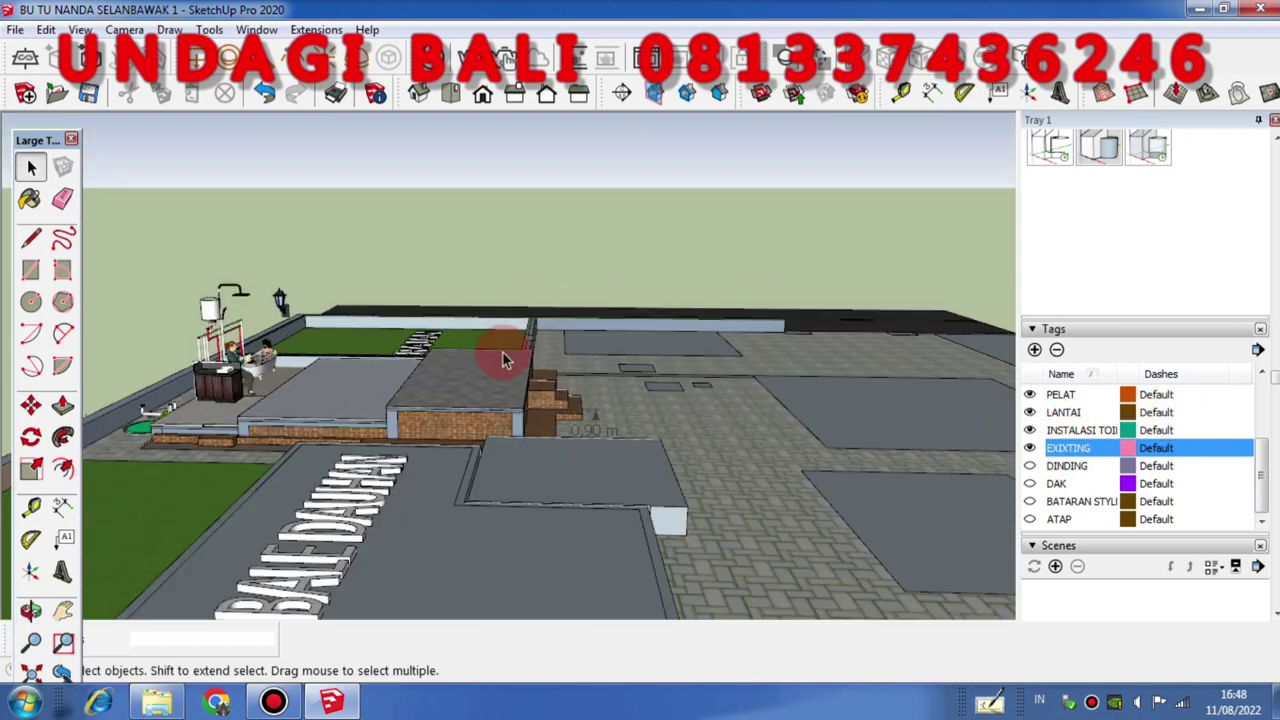
{"action": "left_click", "coordinate": [1030, 448]}
- Examine the three stepped floor levels and the bathroom fixtures from several angles with the site hidden
{"action": "scroll", "coordinate": [455, 428], "scroll_direction": "up", "scroll_amount": 2}
{"action": "middle_click_drag", "start_coordinate": [443, 414], "coordinate": [811, 477]}
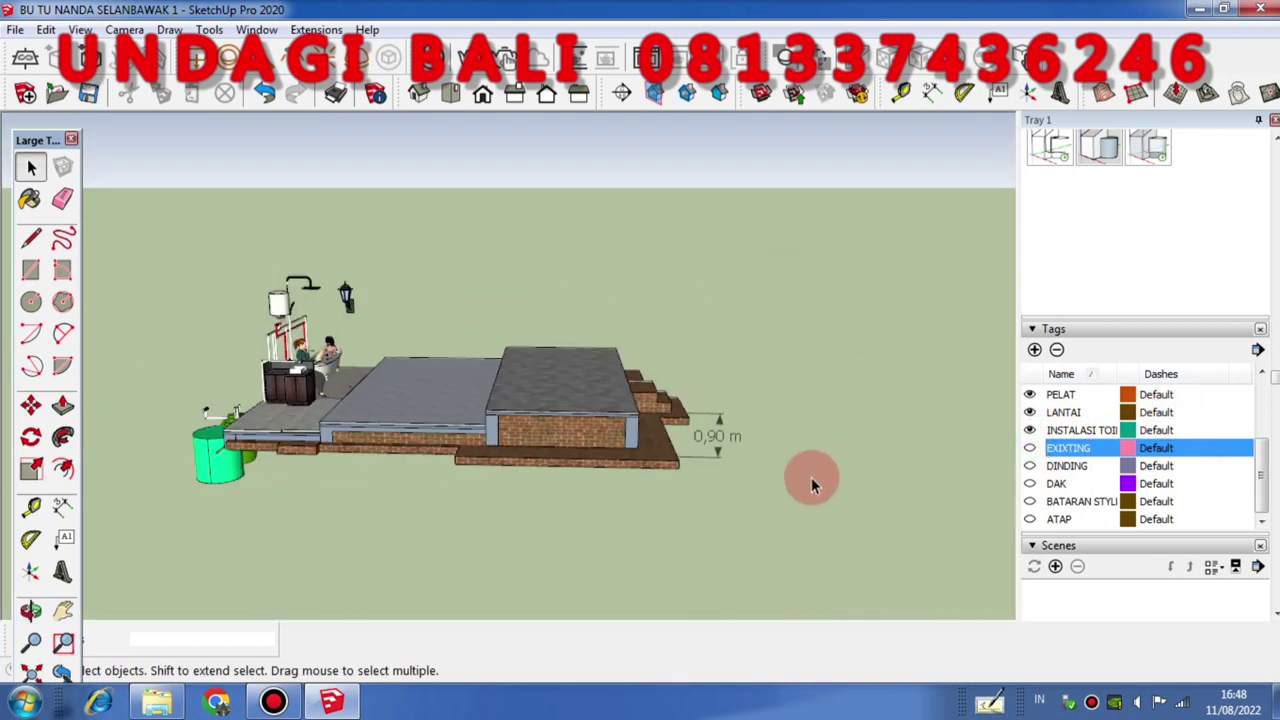
{"action": "scroll", "coordinate": [414, 357], "scroll_direction": "up", "scroll_amount": 4}
{"action": "middle_click_drag", "start_coordinate": [414, 357], "coordinate": [523, 385]}
{"action": "scroll", "coordinate": [443, 380], "scroll_direction": "down", "scroll_amount": 4}
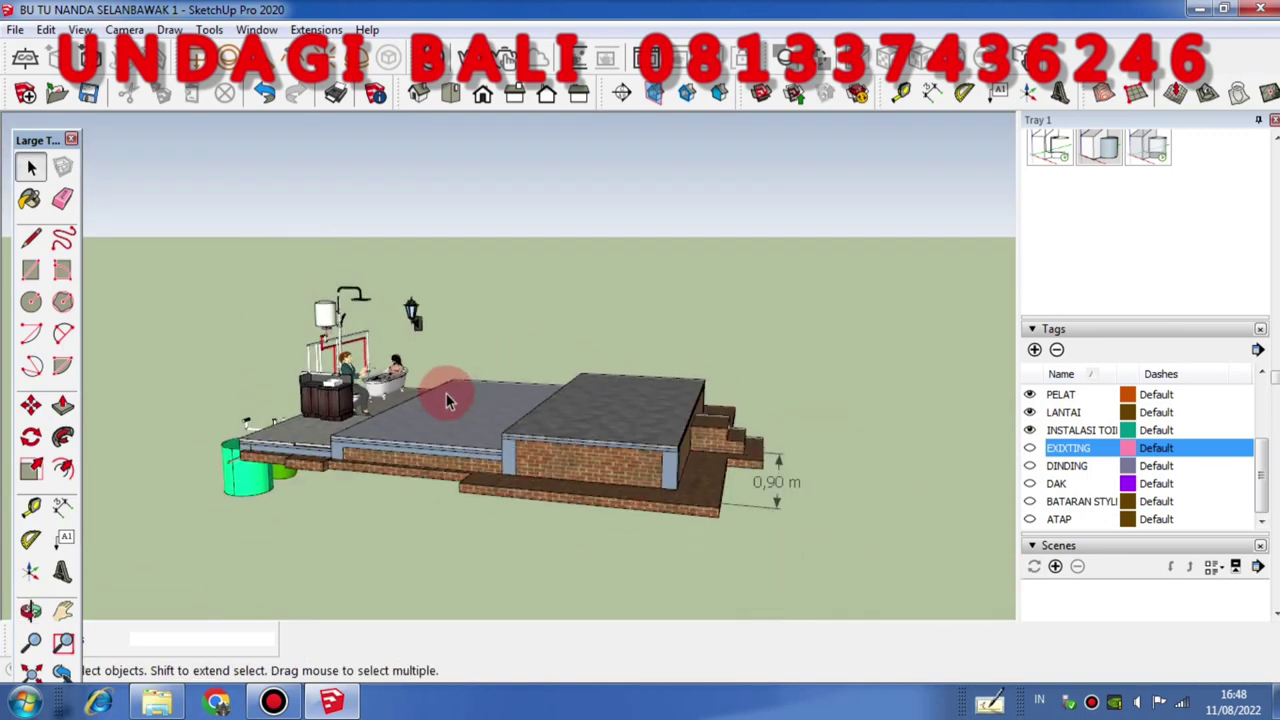
{"action": "middle_click_drag", "start_coordinate": [525, 450], "coordinate": [551, 380]}
{"action": "scroll", "coordinate": [537, 408], "scroll_direction": "up", "scroll_amount": 3}
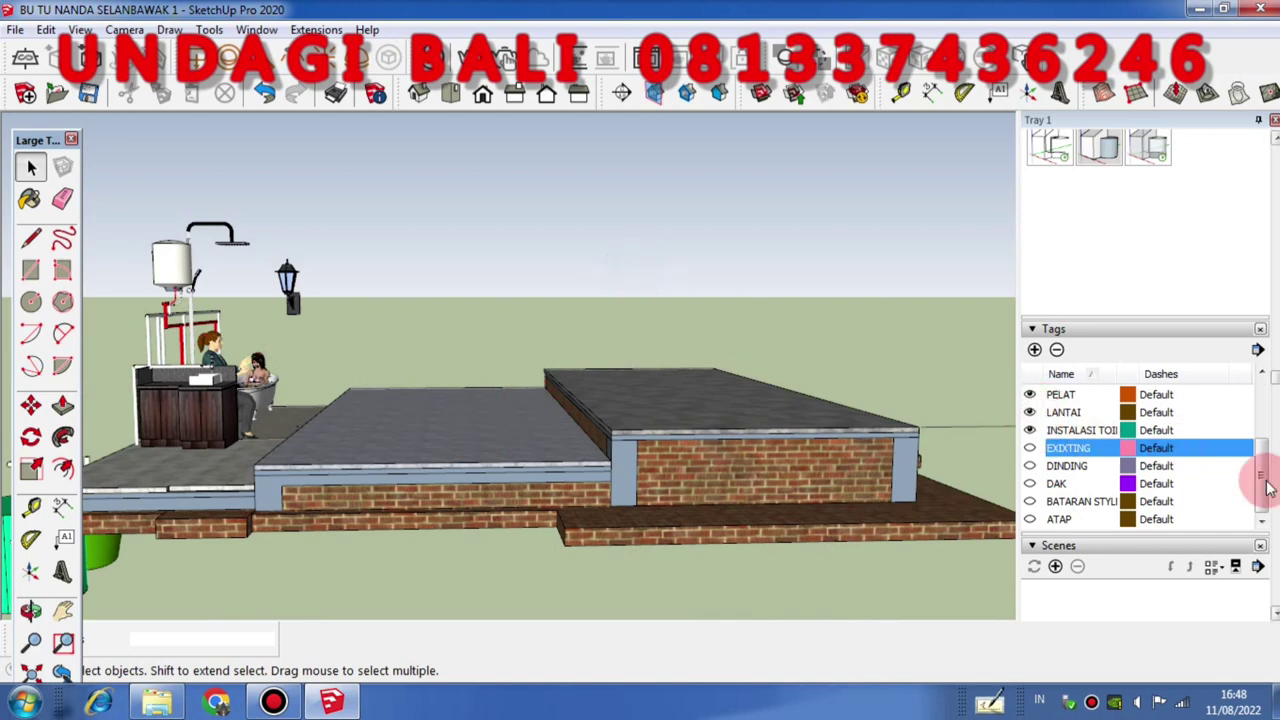
- Make the DAK tag visible, view the flat concrete roof over the bathroom from below and above, and select it
{"action": "mouse_move", "coordinate": [1263, 480]}
{"action": "left_mouse_down"}
{"action": "mouse_move", "coordinate": [1263, 412]}
{"action": "mouse_move", "coordinate": [1250, 480]}
{"action": "left_mouse_up"}
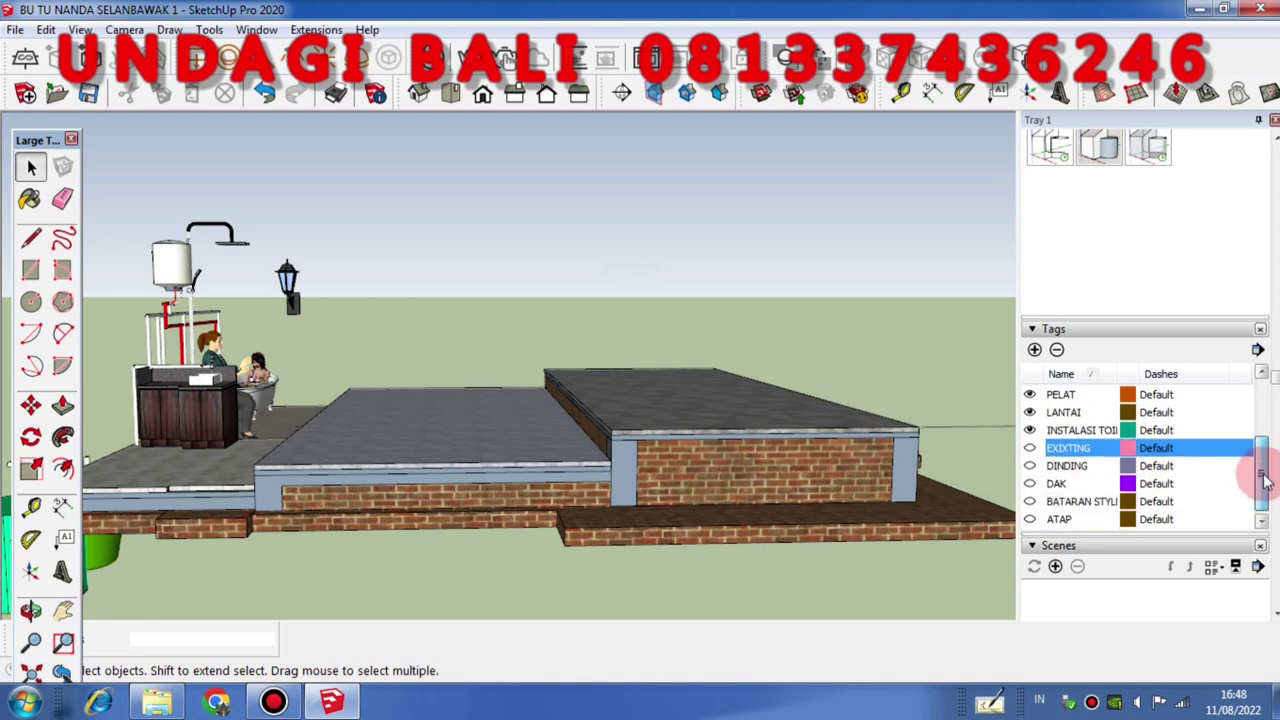
{"action": "left_click", "coordinate": [1030, 484]}
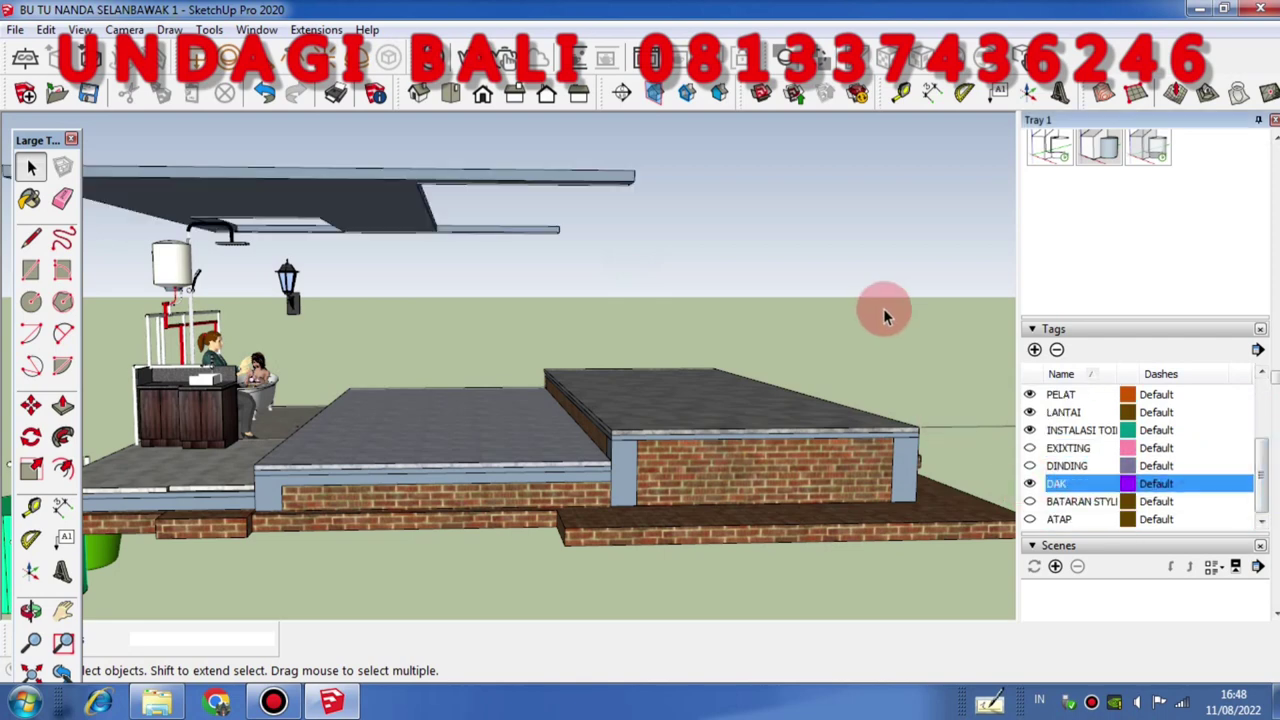
{"action": "middle_click_drag", "start_coordinate": [891, 343], "coordinate": [548, 278]}
{"action": "scroll", "coordinate": [548, 278], "scroll_direction": "up", "scroll_amount": 3}
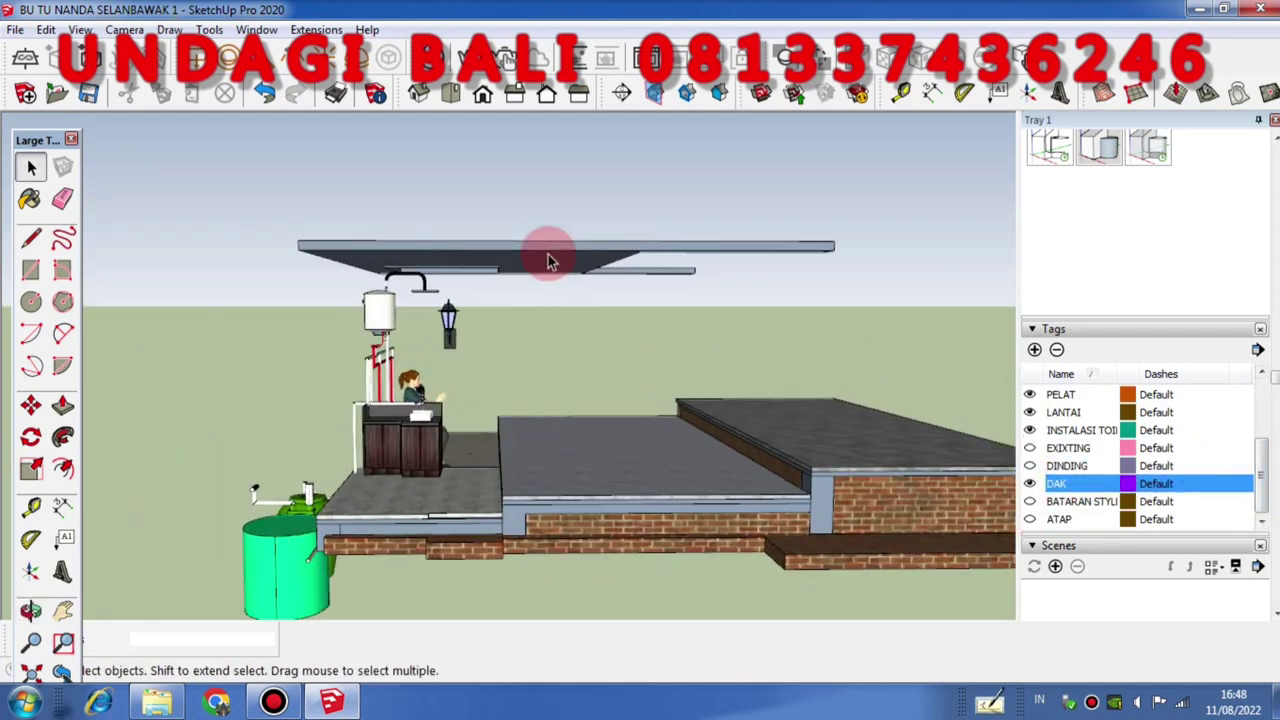
{"action": "middle_click_drag", "start_coordinate": [591, 449], "coordinate": [780, 447]}
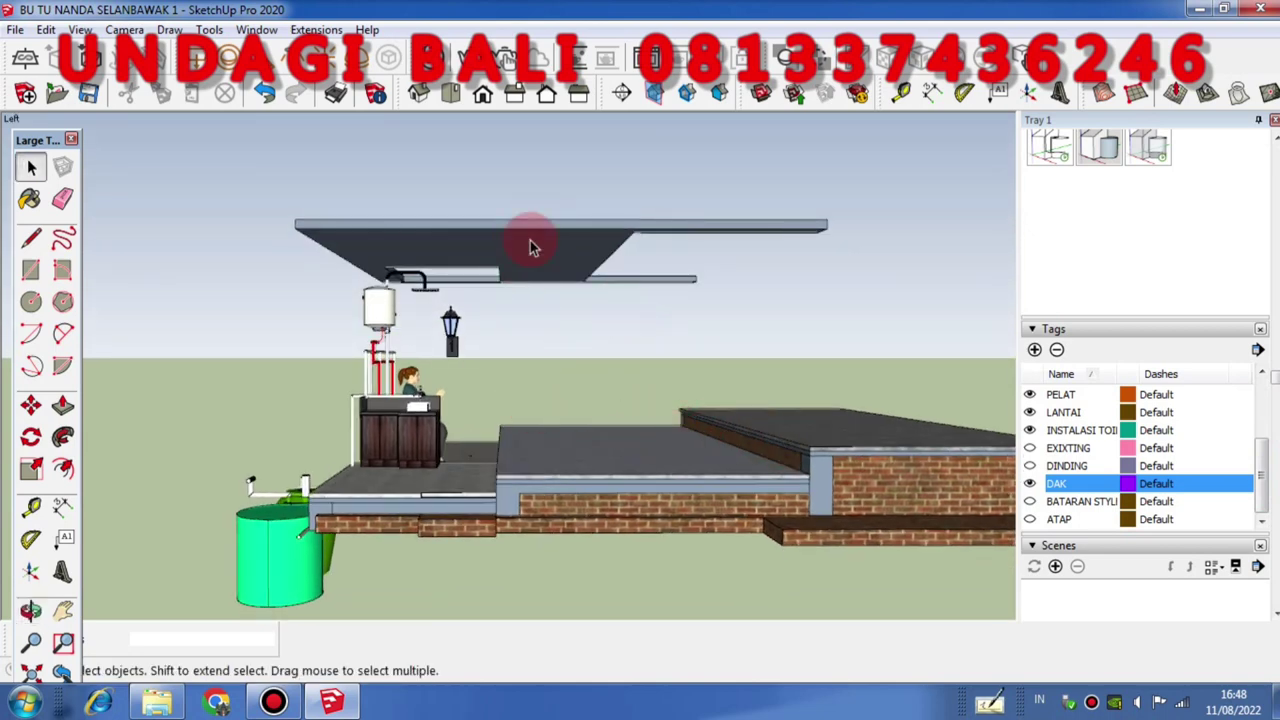
{"action": "middle_click_drag", "start_coordinate": [557, 301], "coordinate": [712, 490]}
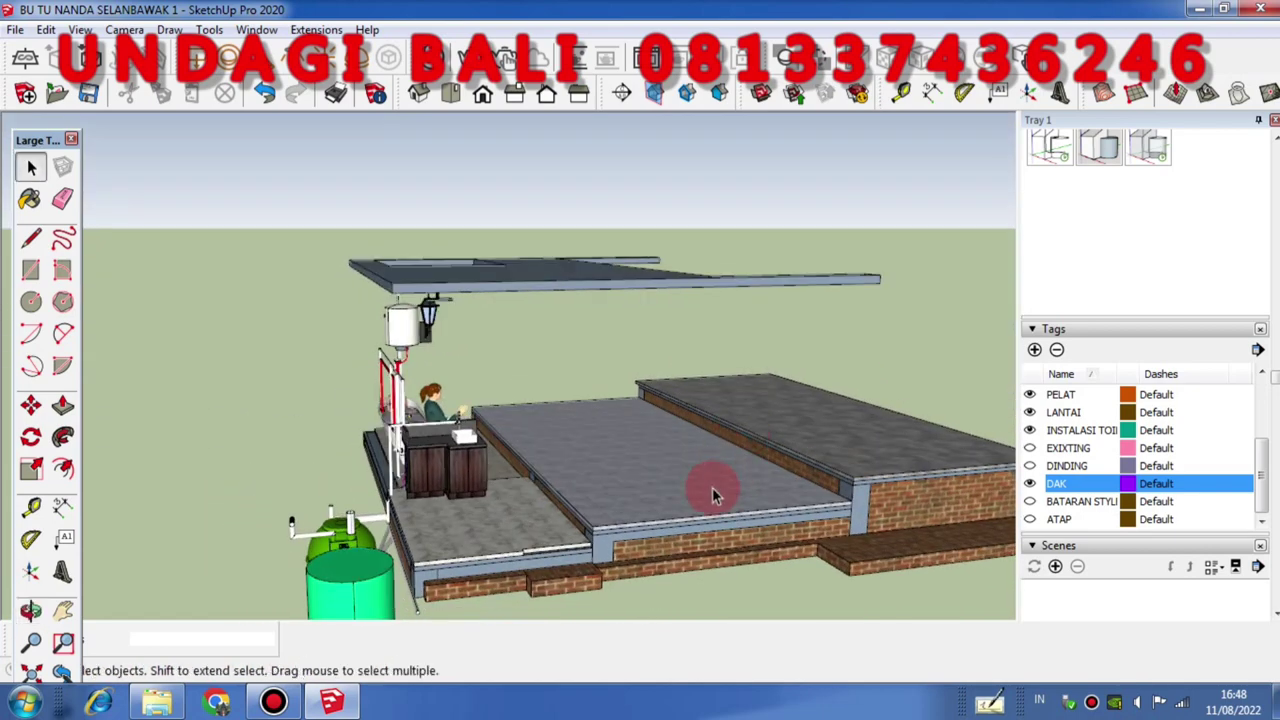
{"action": "left_click", "coordinate": [551, 285]}
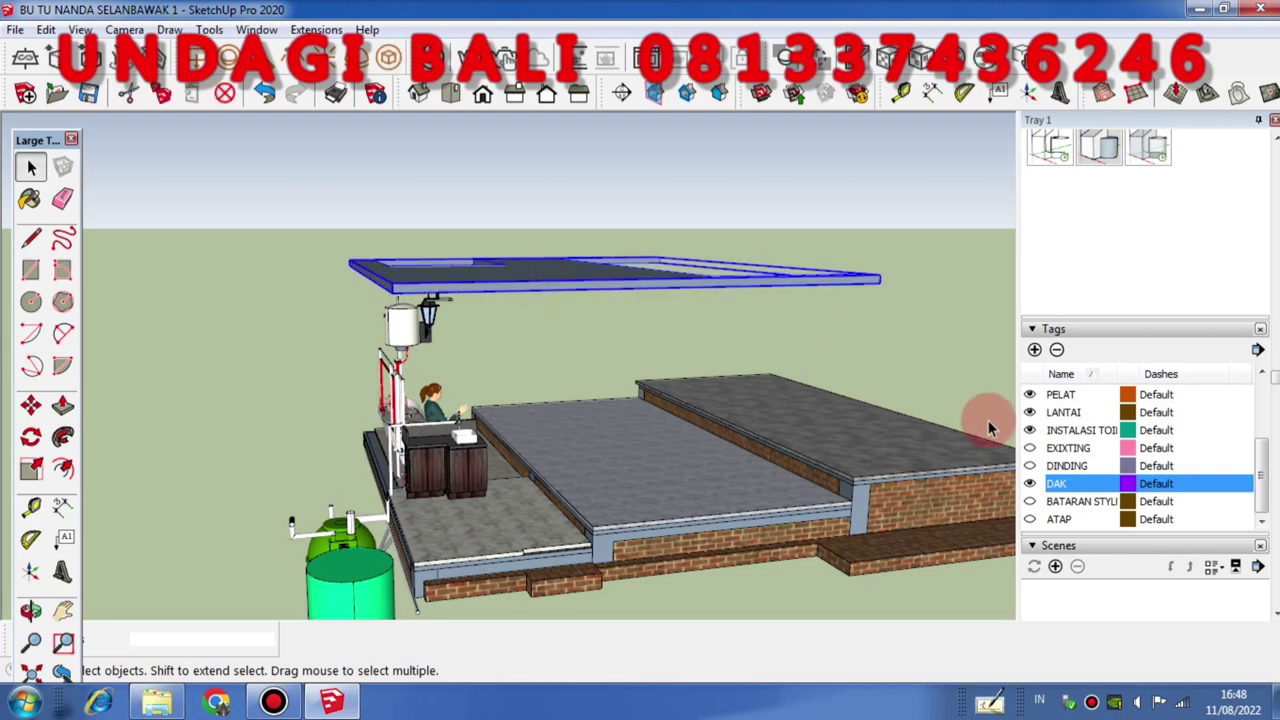
- Make the ATAP tag visible and check how the tiled roof sits against the flat concrete roof and above the floor
{"action": "left_click", "coordinate": [1030, 519]}
{"action": "middle_click_drag", "start_coordinate": [662, 283], "coordinate": [350, 180]}
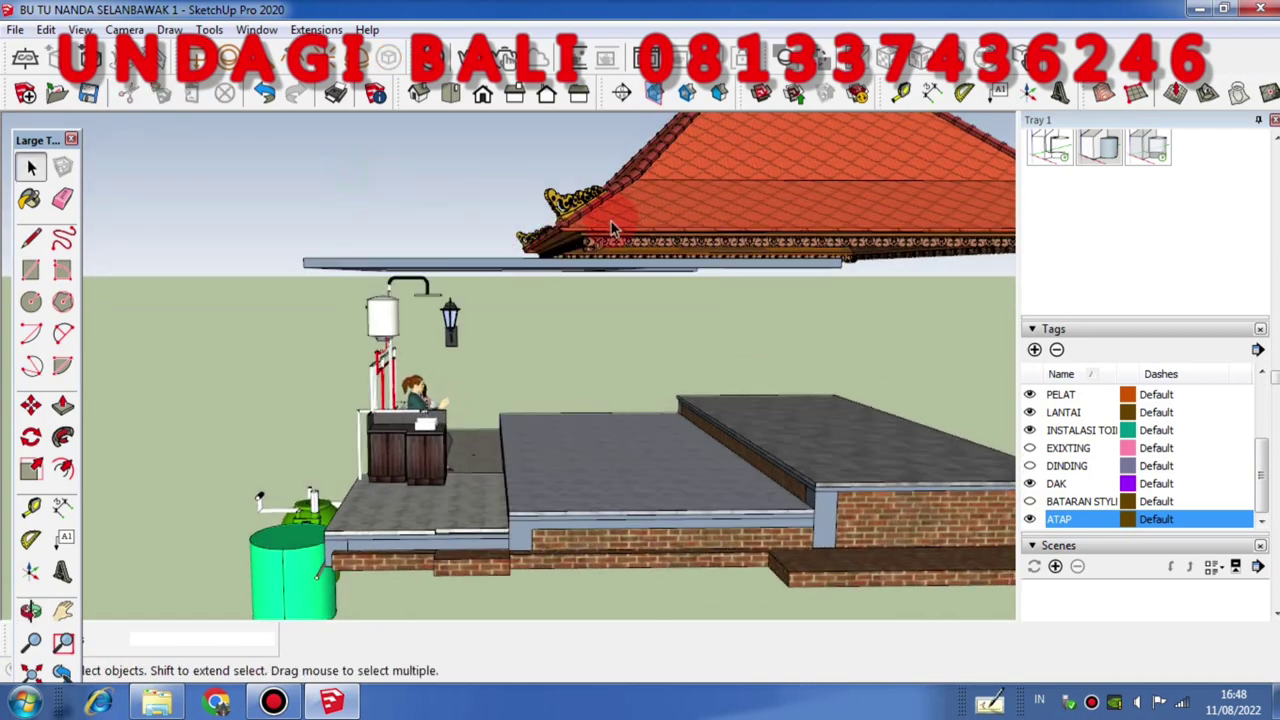
{"action": "scroll", "coordinate": [611, 221], "scroll_direction": "up", "scroll_amount": 3}
{"action": "middle_click_drag", "start_coordinate": [611, 221], "coordinate": [512, 244]}
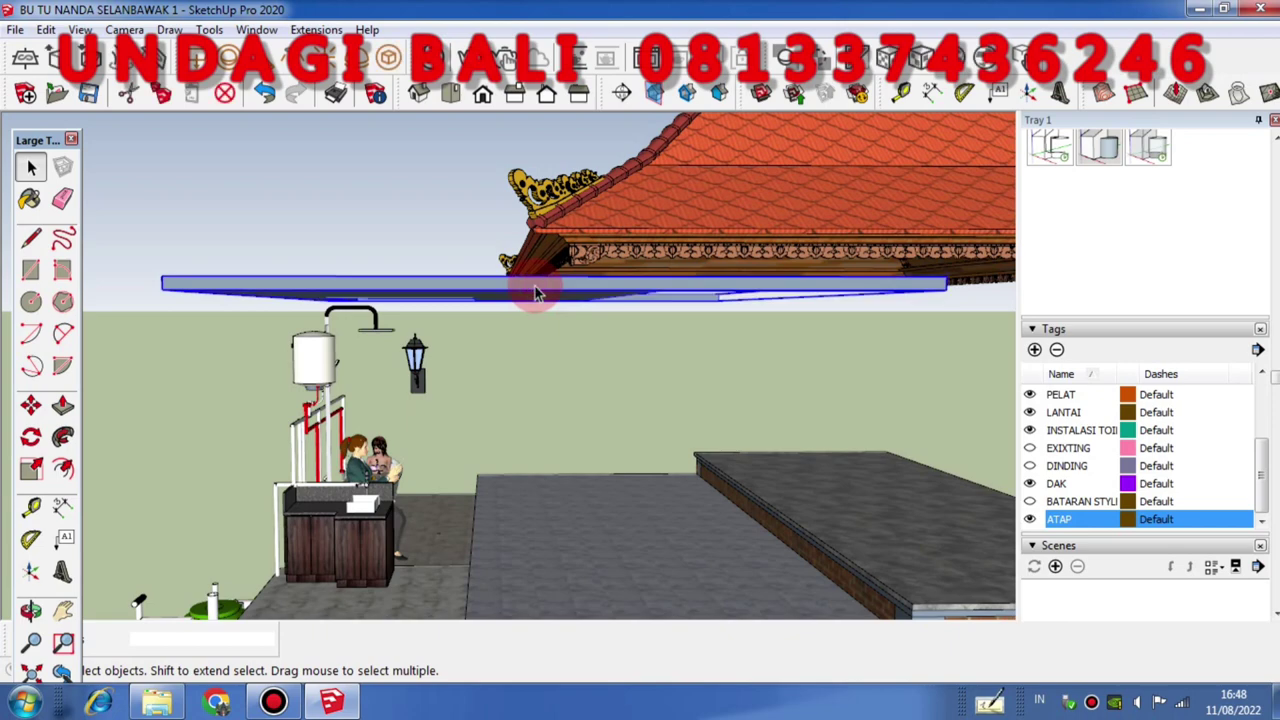
{"action": "middle_click_drag", "start_coordinate": [423, 194], "coordinate": [651, 463]}
{"action": "left_click", "coordinate": [770, 445]}
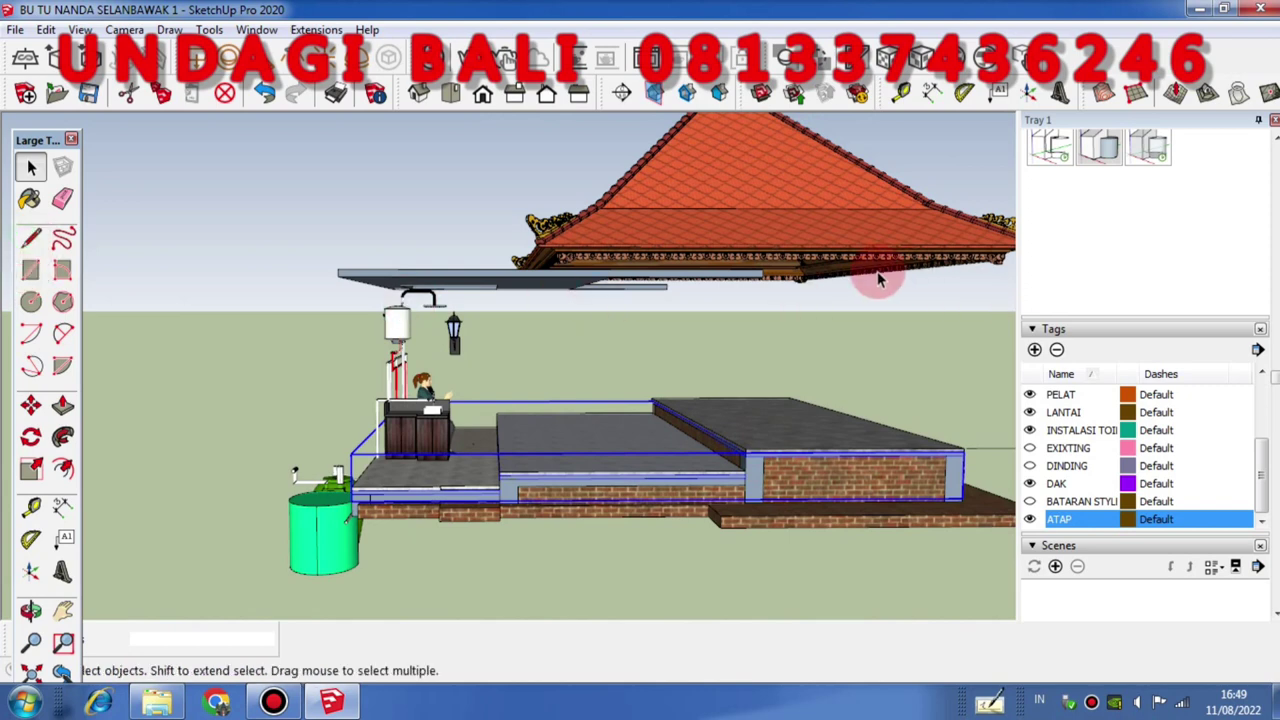
- Draw a vertical line about 2.34 m long from the flat roof's front bottom corner down to the front floor's edge
{"action": "left_click", "coordinate": [35, 240]}
{"action": "scroll", "coordinate": [768, 268], "scroll_direction": "up", "scroll_amount": 2}
{"action": "left_click", "coordinate": [770, 264]}
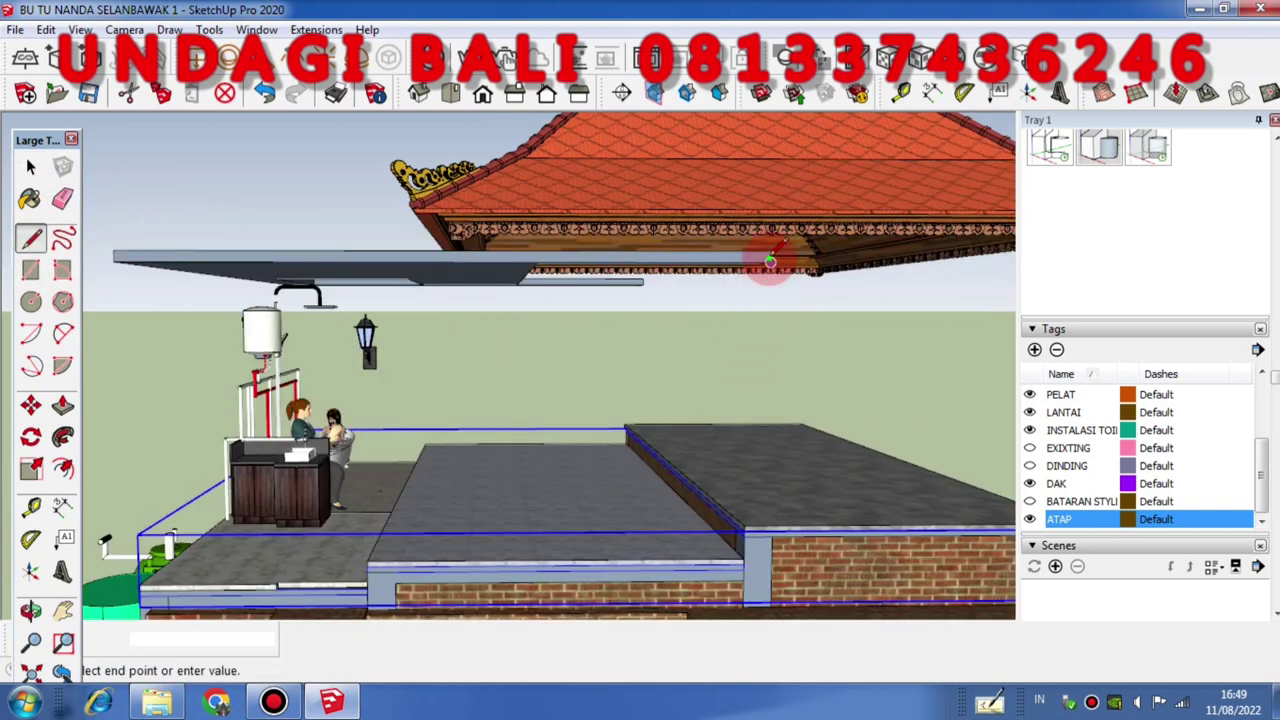
{"action": "left_click", "coordinate": [765, 522]}
{"action": "scroll", "coordinate": [766, 482], "scroll_direction": "up", "scroll_amount": 3}
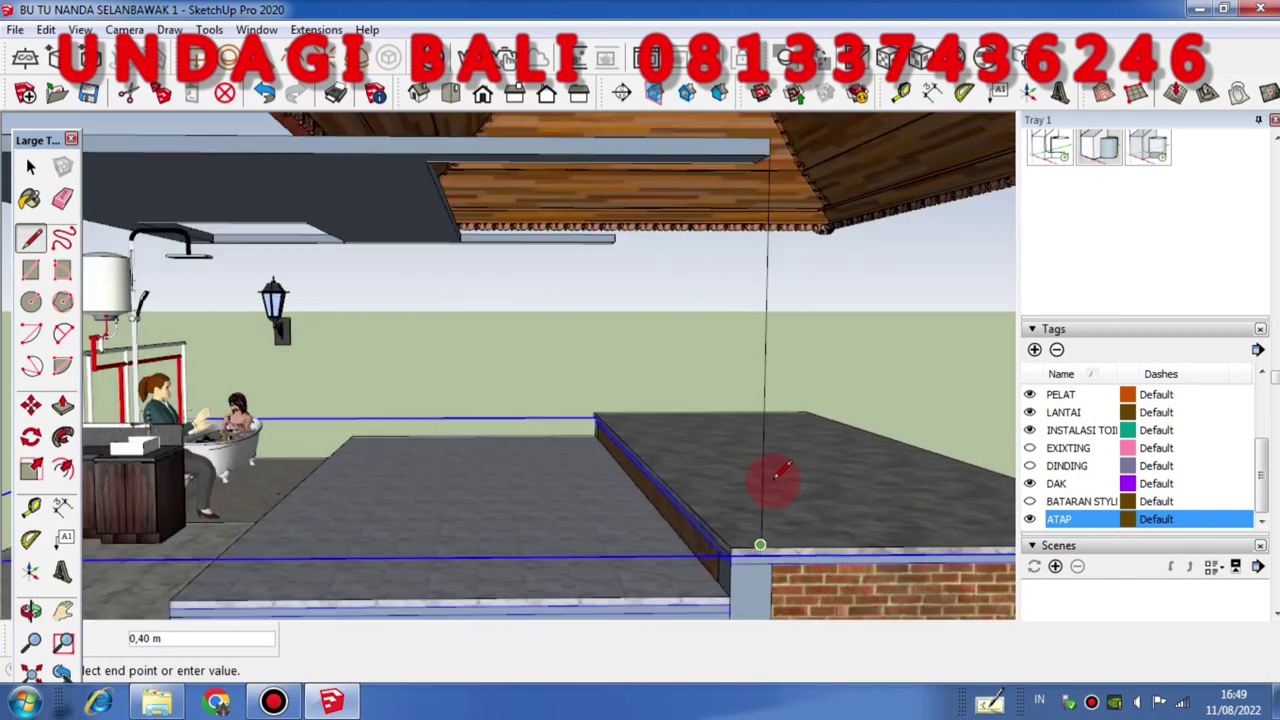
{"action": "scroll", "coordinate": [756, 490], "scroll_direction": "down", "scroll_amount": 4}
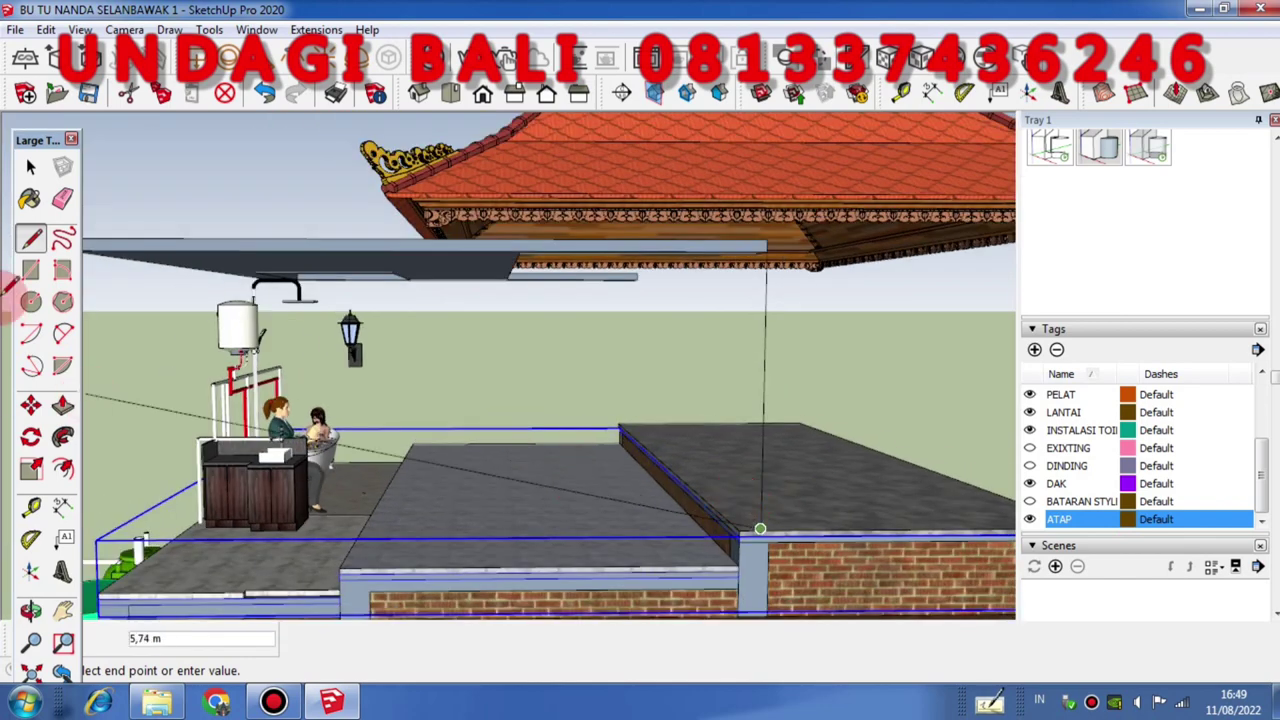
- Try to dimension from the flat roof's front corner to the front floor's corner, and undo it
{"action": "left_click", "coordinate": [62, 507]}
{"action": "left_click", "coordinate": [767, 253]}
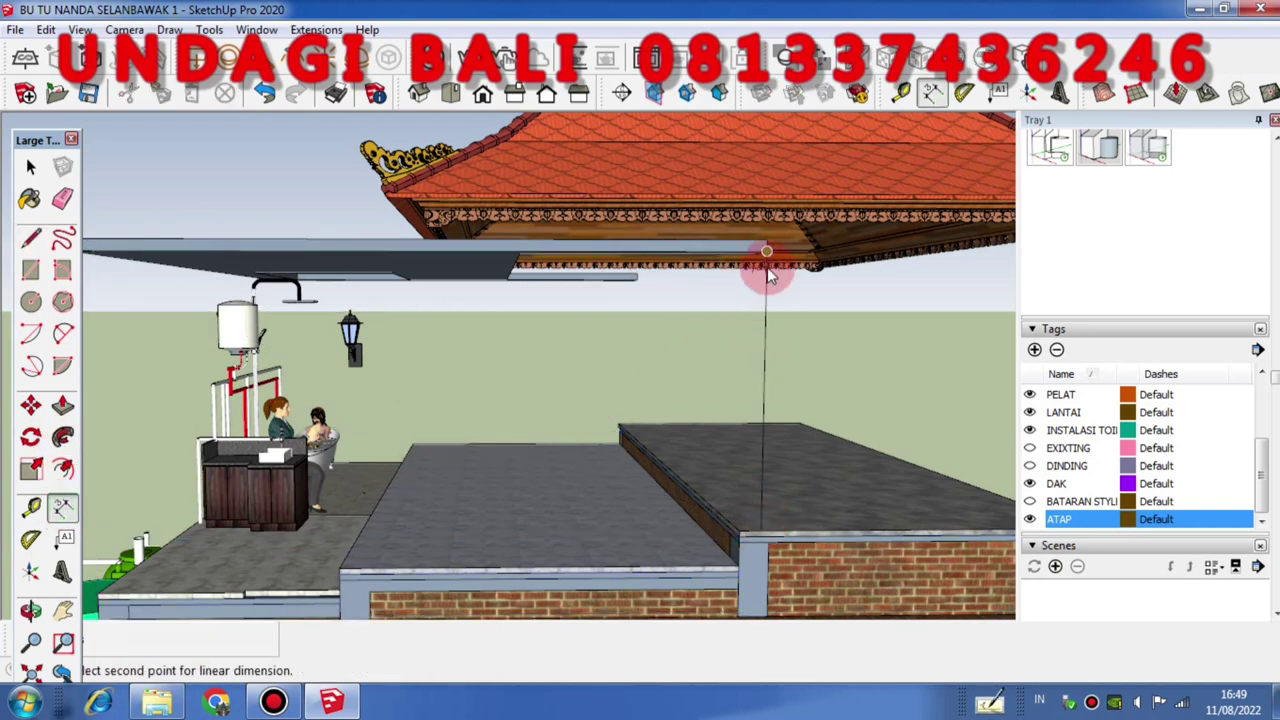
{"action": "double_click", "coordinate": [747, 531]}
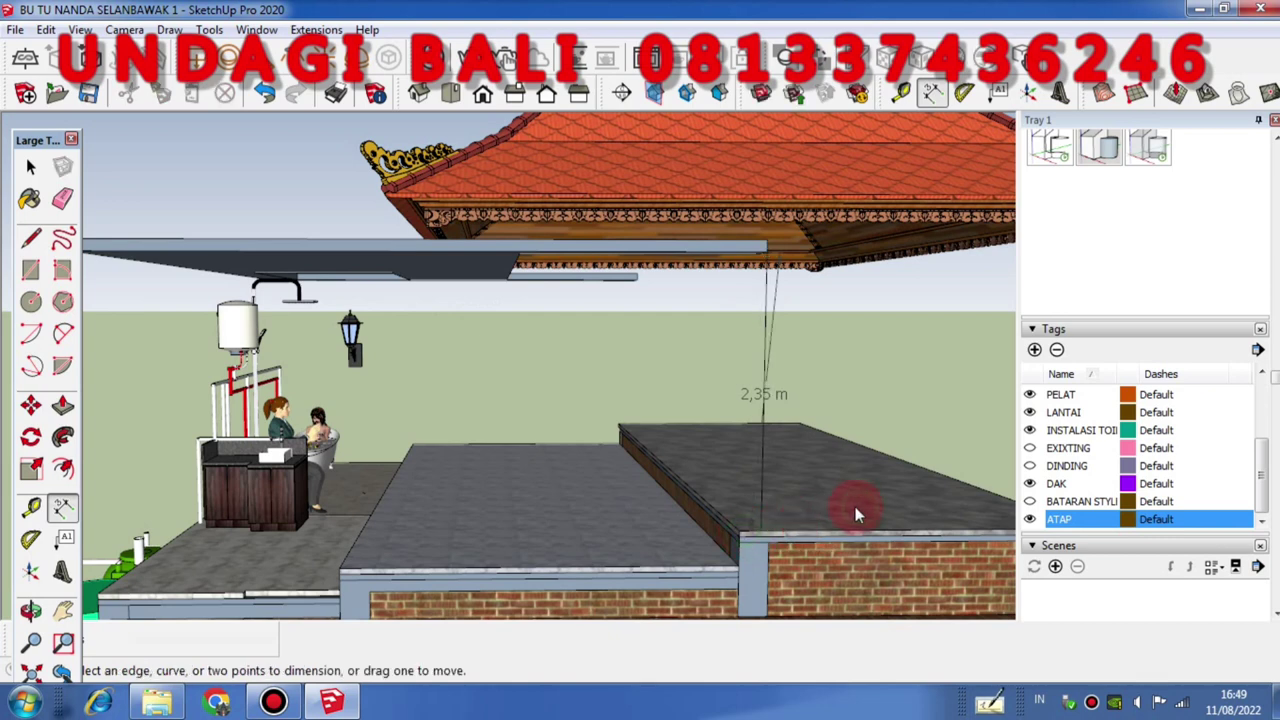
{"action": "key", "text": "ctrl+z"}
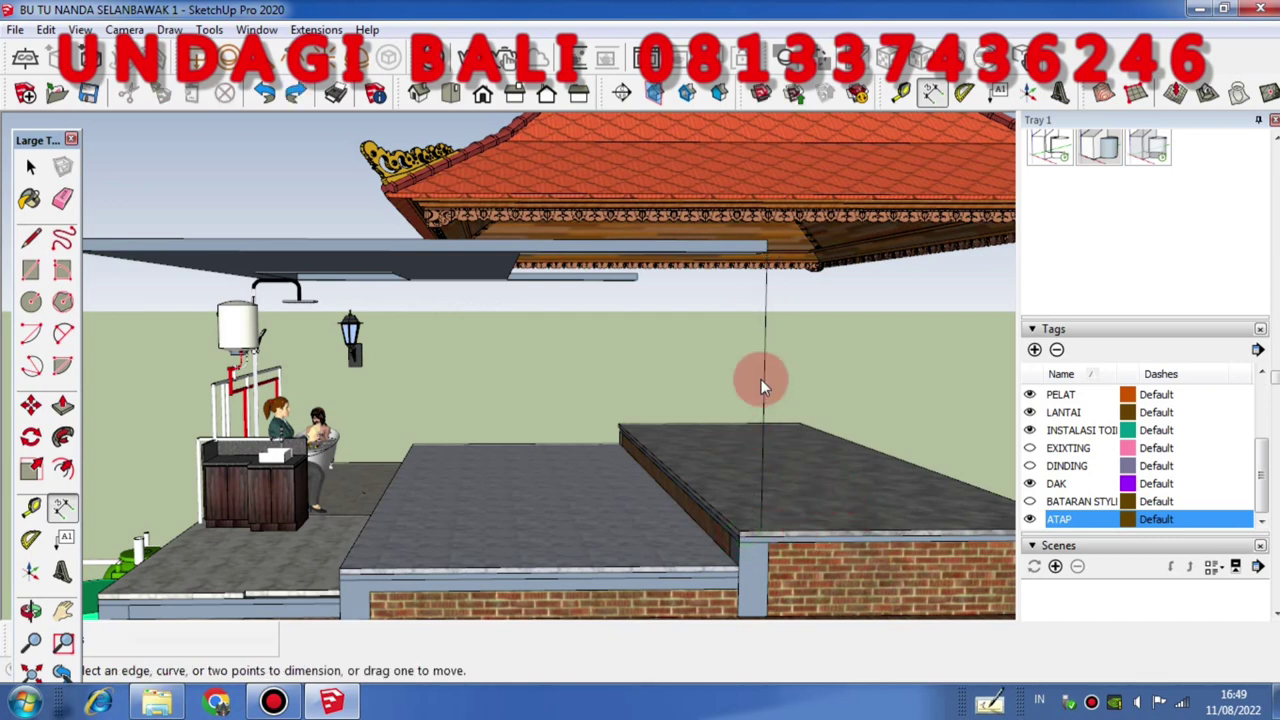
- Dimension the clear height between the flat roof's underside corner and the front floor's corner, placing it beside the vertical line
{"action": "left_click", "coordinate": [765, 260]}
{"action": "left_click", "coordinate": [740, 530]}
{"action": "left_click", "coordinate": [810, 522]}
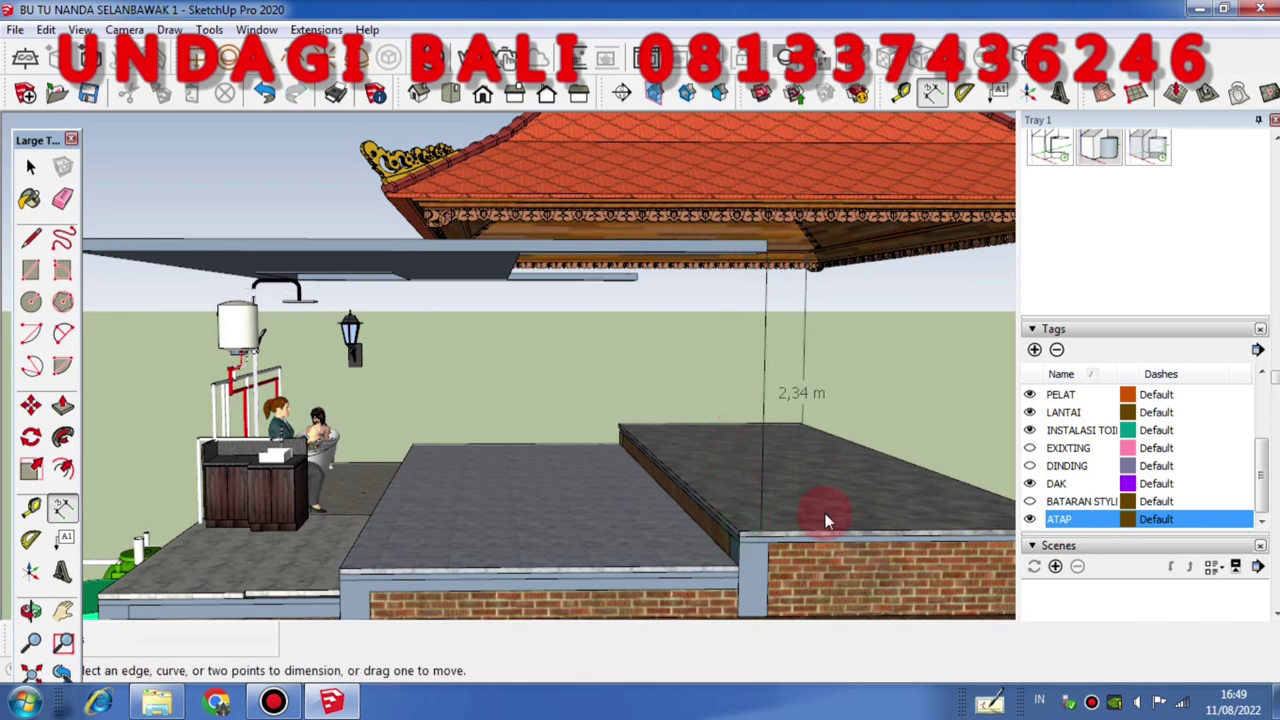
{"action": "scroll", "coordinate": [826, 516], "scroll_direction": "up", "scroll_amount": 5}
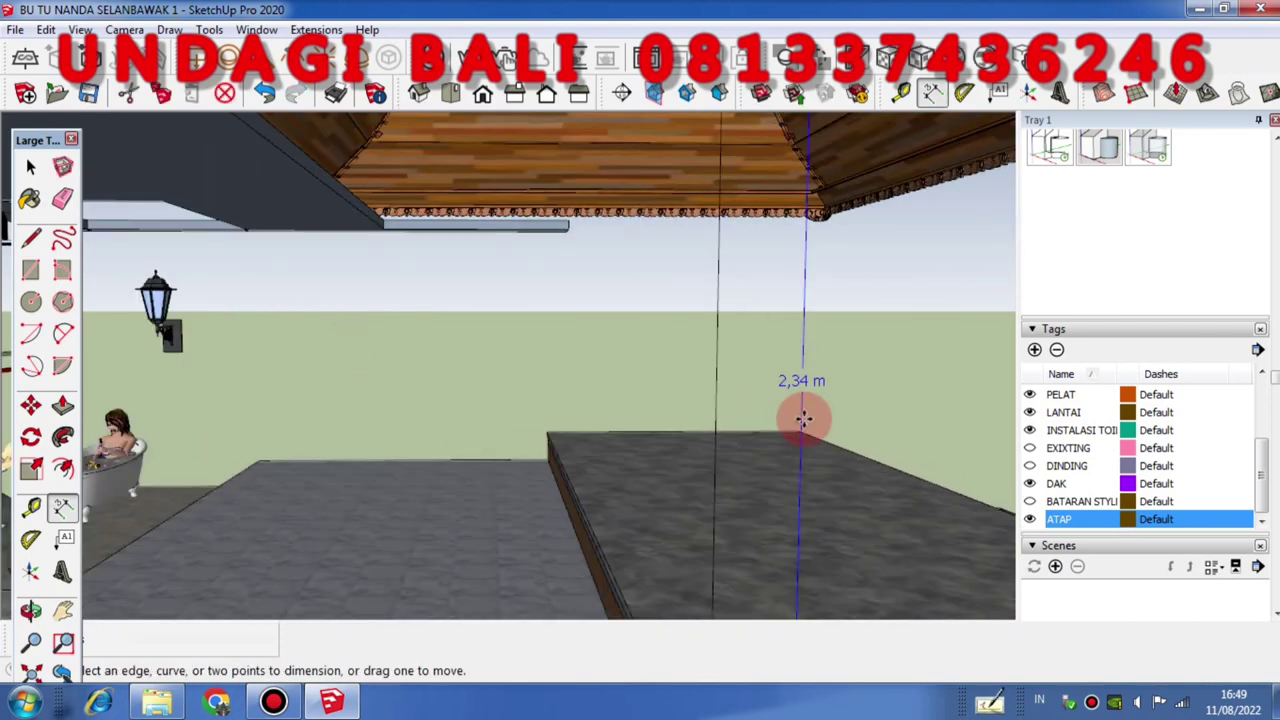
{"action": "scroll", "coordinate": [802, 420], "scroll_direction": "down", "scroll_amount": 2}
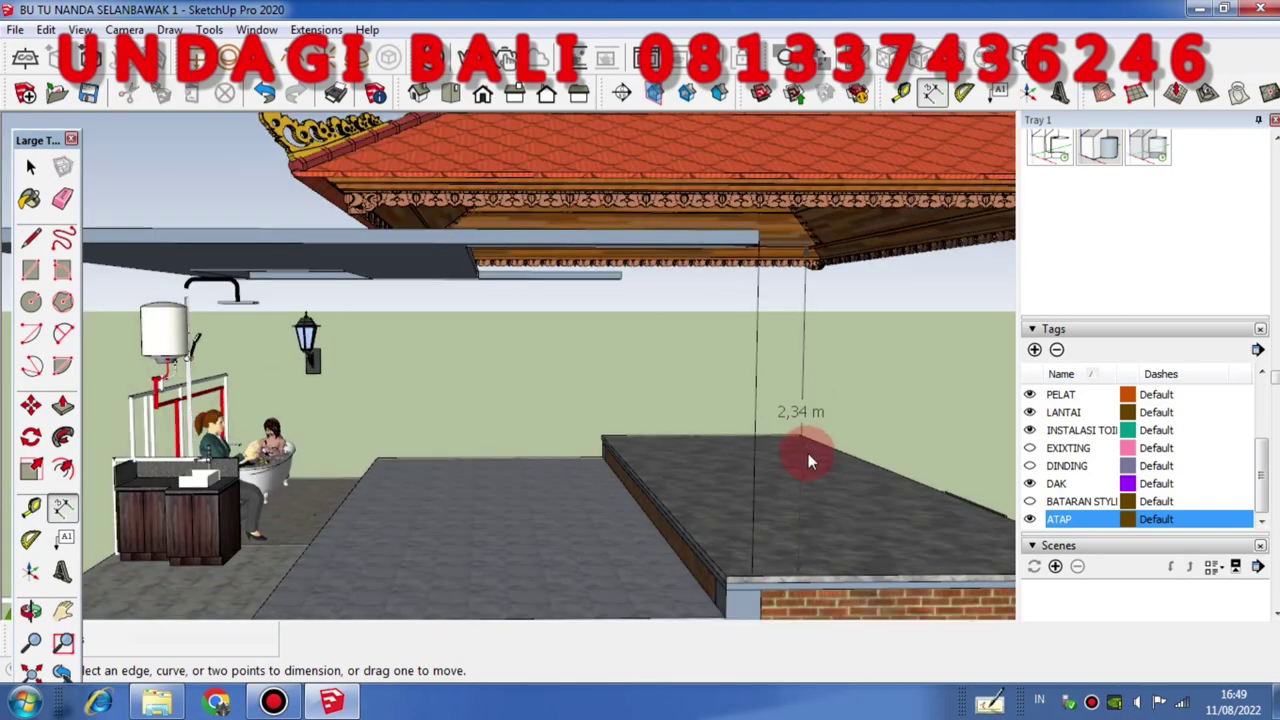
{"action": "scroll", "coordinate": [808, 453], "scroll_direction": "down", "scroll_amount": 5}
- Leave dimensioning and select the floor of the middle level
{"action": "left_click", "coordinate": [29, 166]}
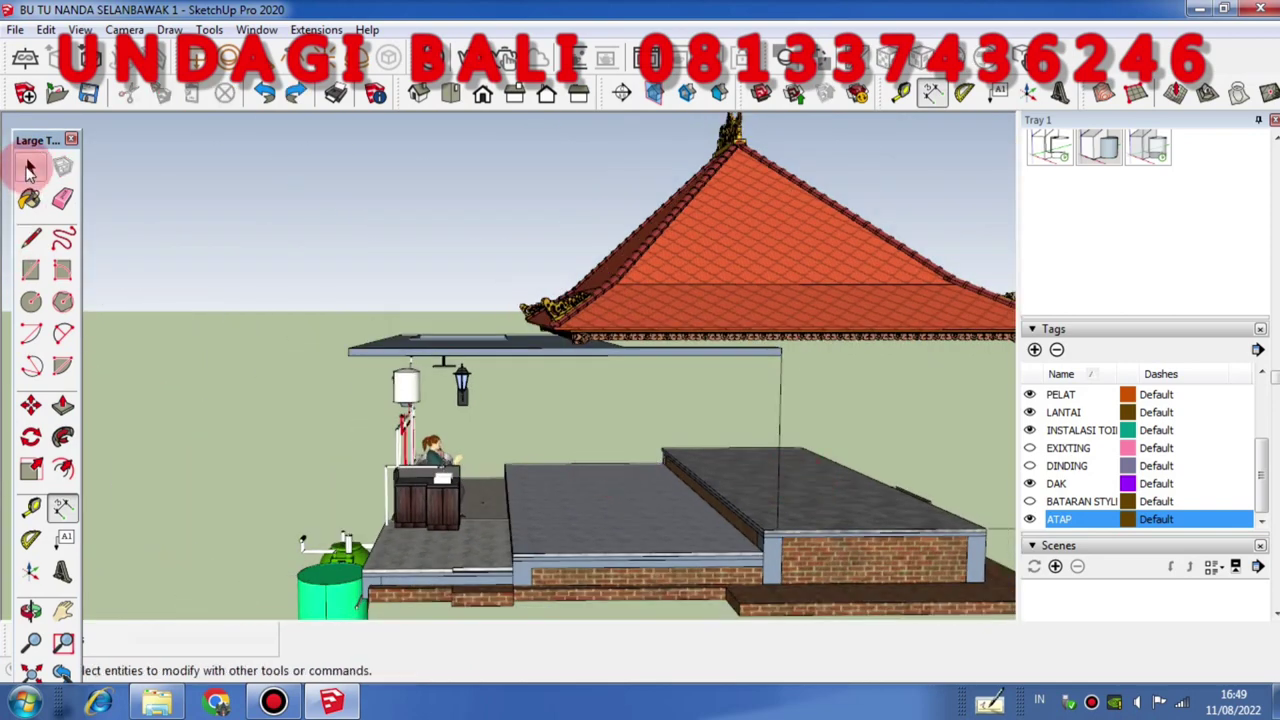
{"action": "left_click", "coordinate": [333, 172]}
{"action": "left_click", "coordinate": [652, 490]}
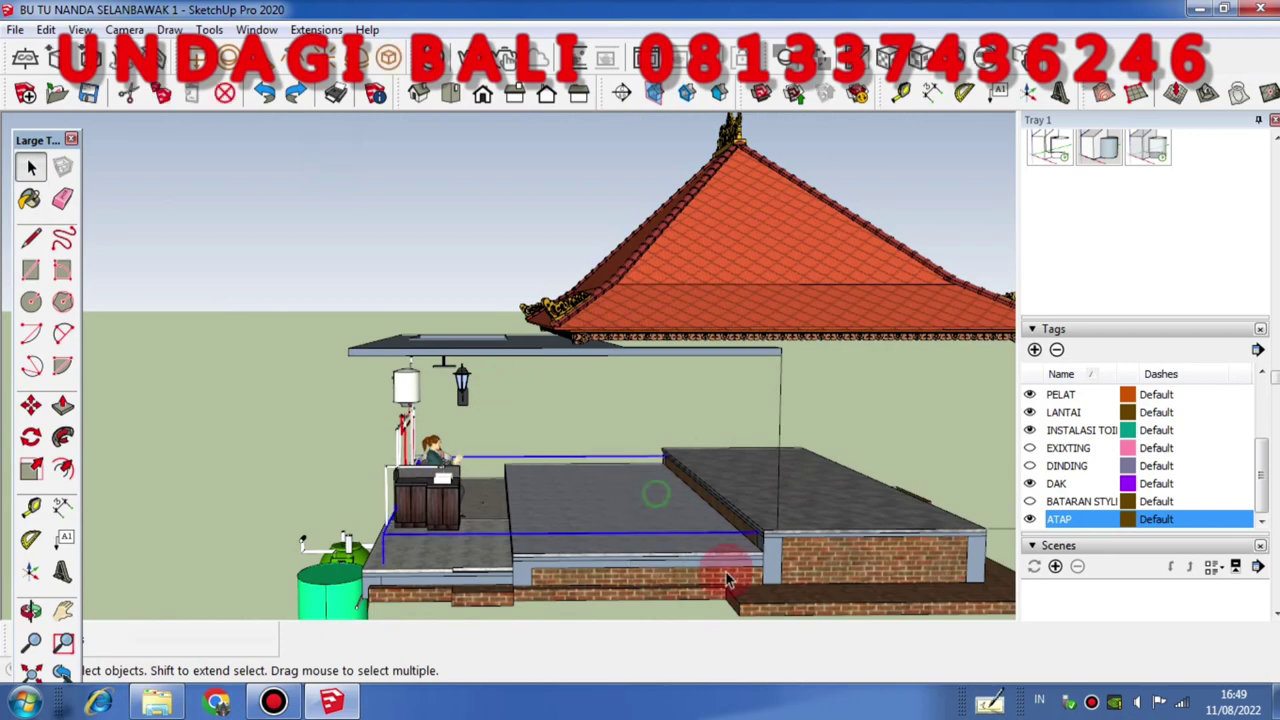
- Dimension the height step between the middle floor's corner and the raised front floor's corner, and leave dimensioning
{"action": "scroll", "coordinate": [735, 566], "scroll_direction": "up", "scroll_amount": 4}
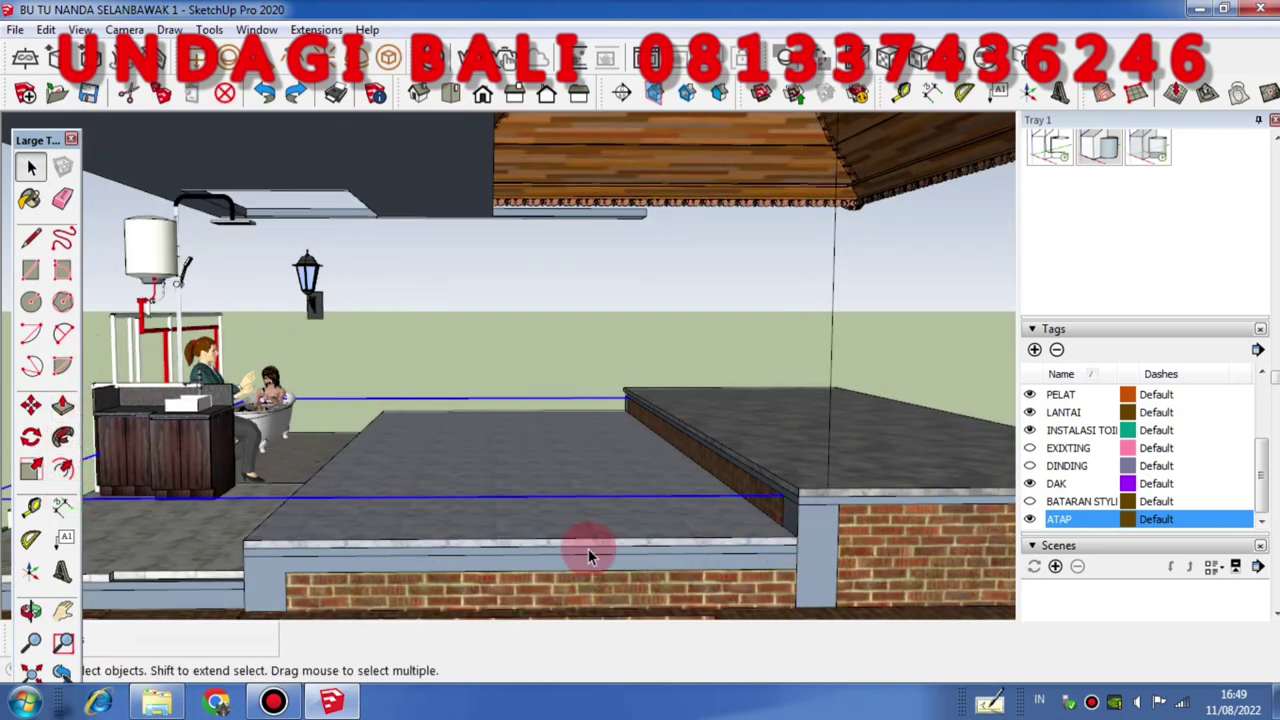
{"action": "left_click", "coordinate": [62, 506]}
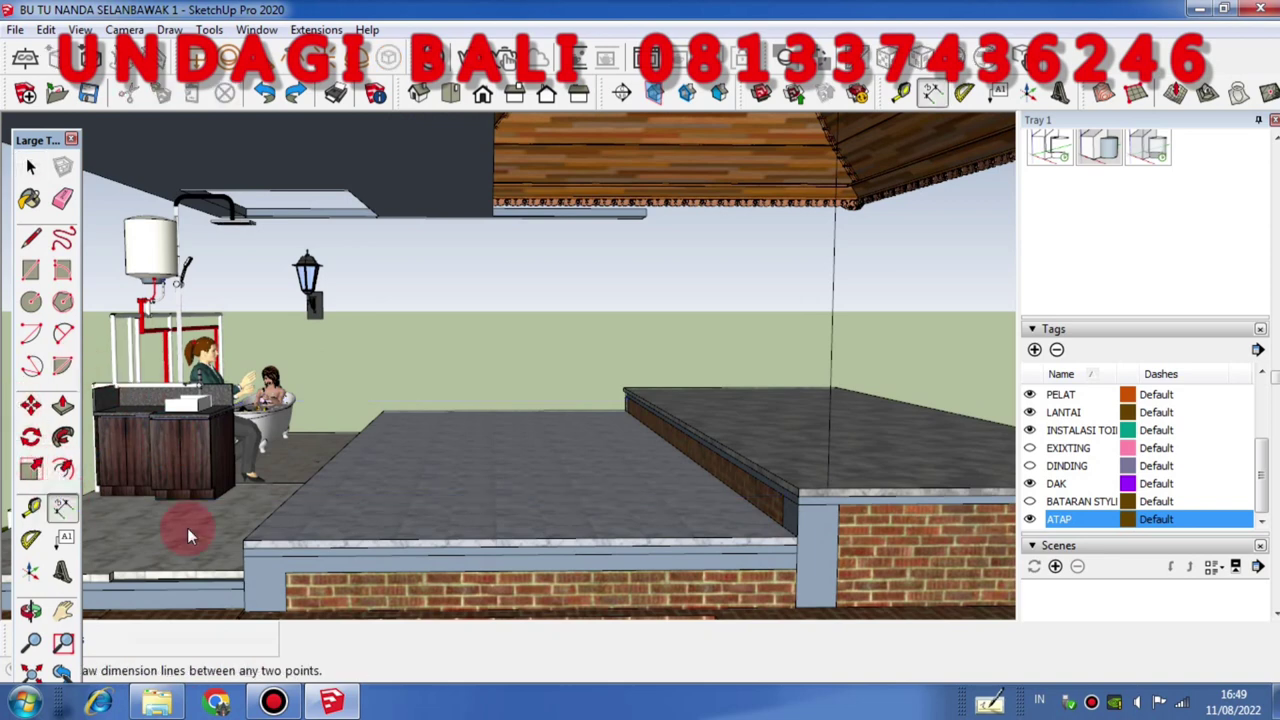
{"action": "left_click", "coordinate": [796, 541]}
{"action": "left_click", "coordinate": [800, 490]}
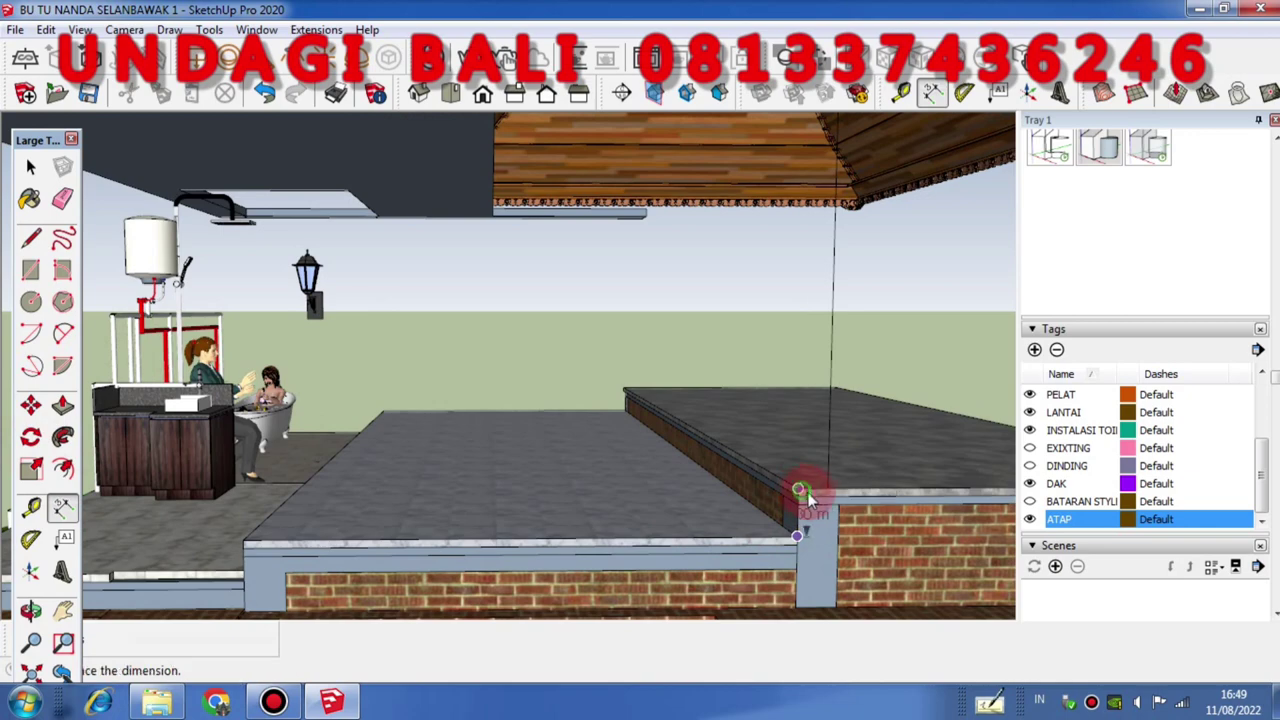
{"action": "left_click", "coordinate": [812, 493]}
{"action": "scroll", "coordinate": [811, 505], "scroll_direction": "up", "scroll_amount": 5}
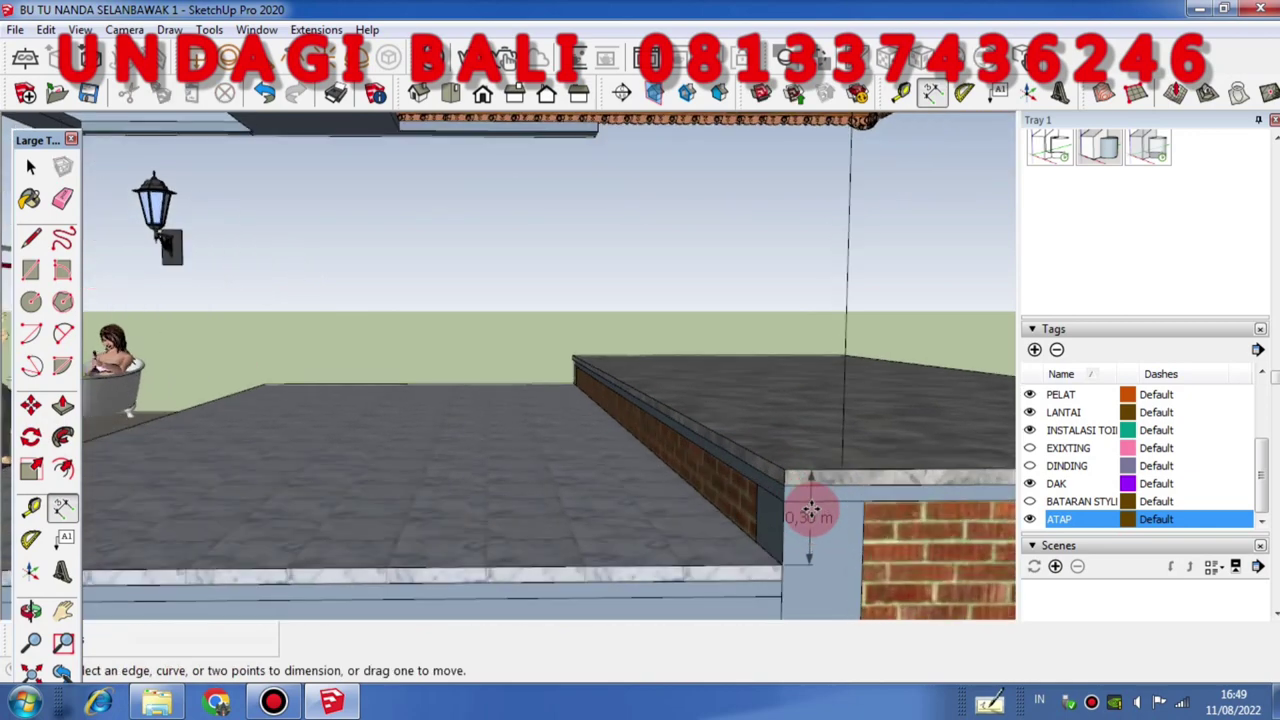
{"action": "scroll", "coordinate": [811, 509], "scroll_direction": "up", "scroll_amount": 1}
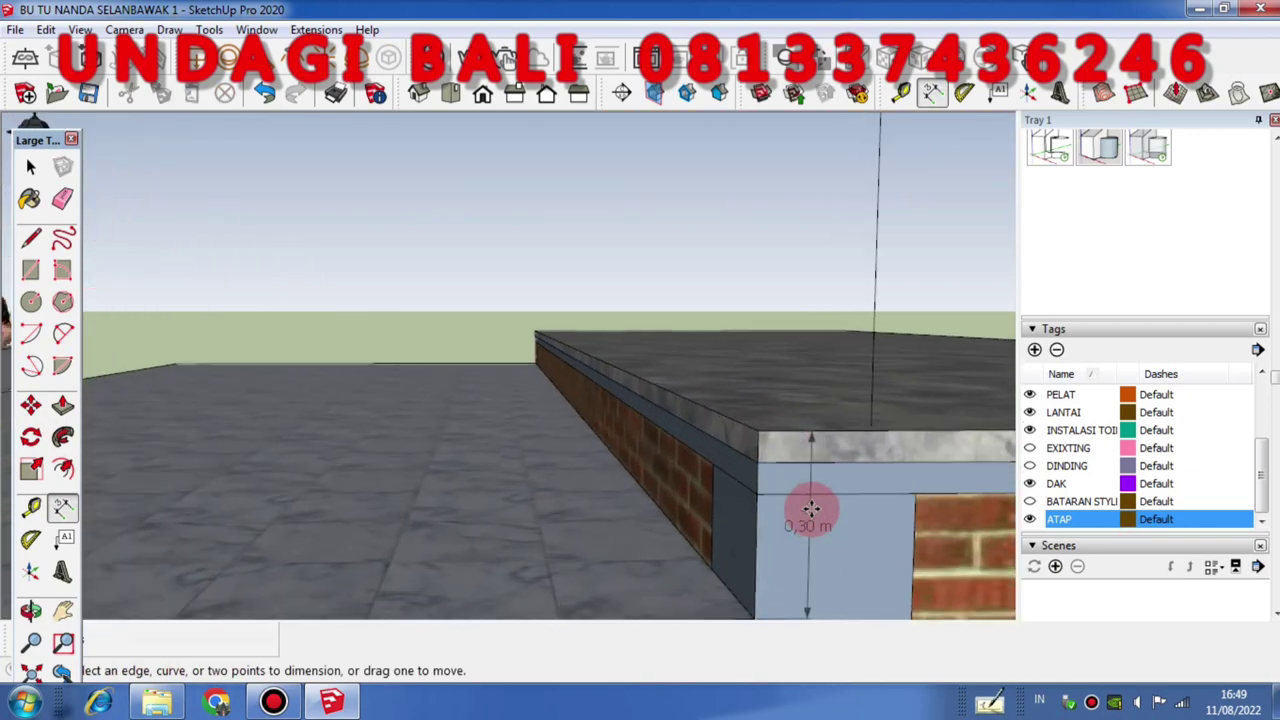
{"action": "scroll", "coordinate": [811, 510], "scroll_direction": "down", "scroll_amount": 6}
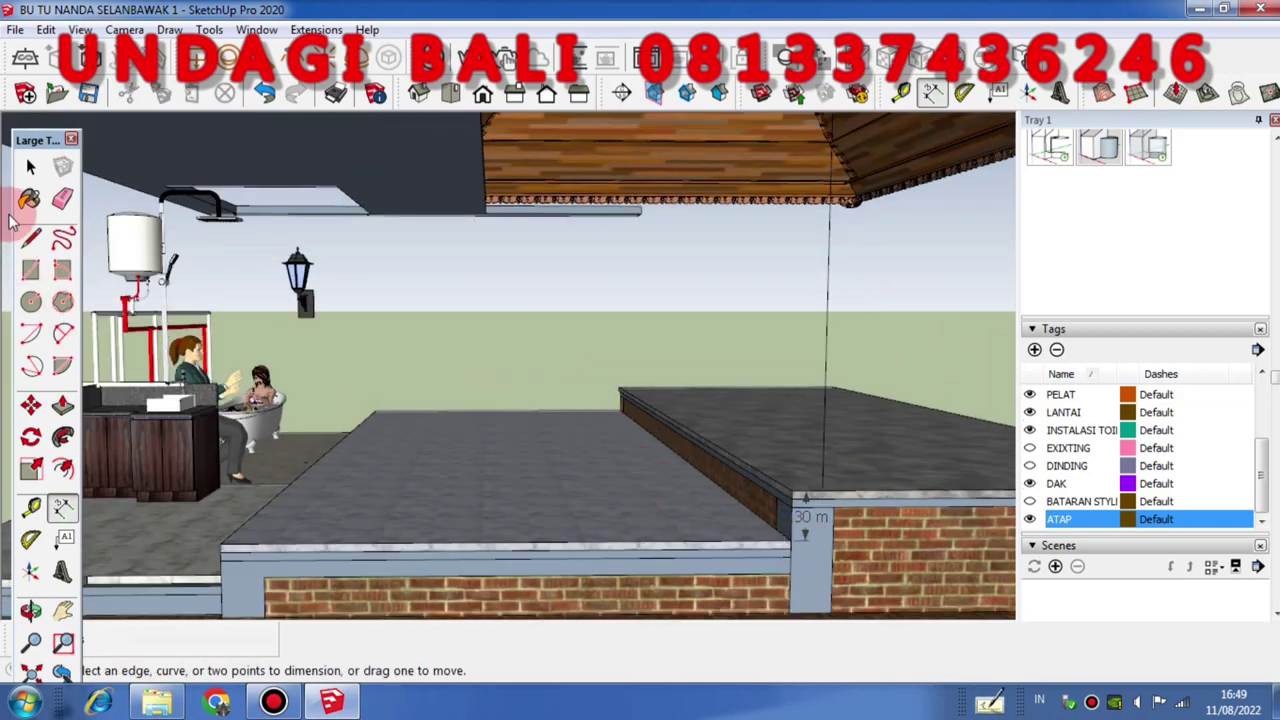
{"action": "left_click", "coordinate": [30, 168]}
- Delete the vertical reference line between the flat roof's corner and the front floor
{"action": "scroll", "coordinate": [641, 466], "scroll_direction": "down", "scroll_amount": 3}
{"action": "scroll", "coordinate": [614, 445], "scroll_direction": "up", "scroll_amount": 2}
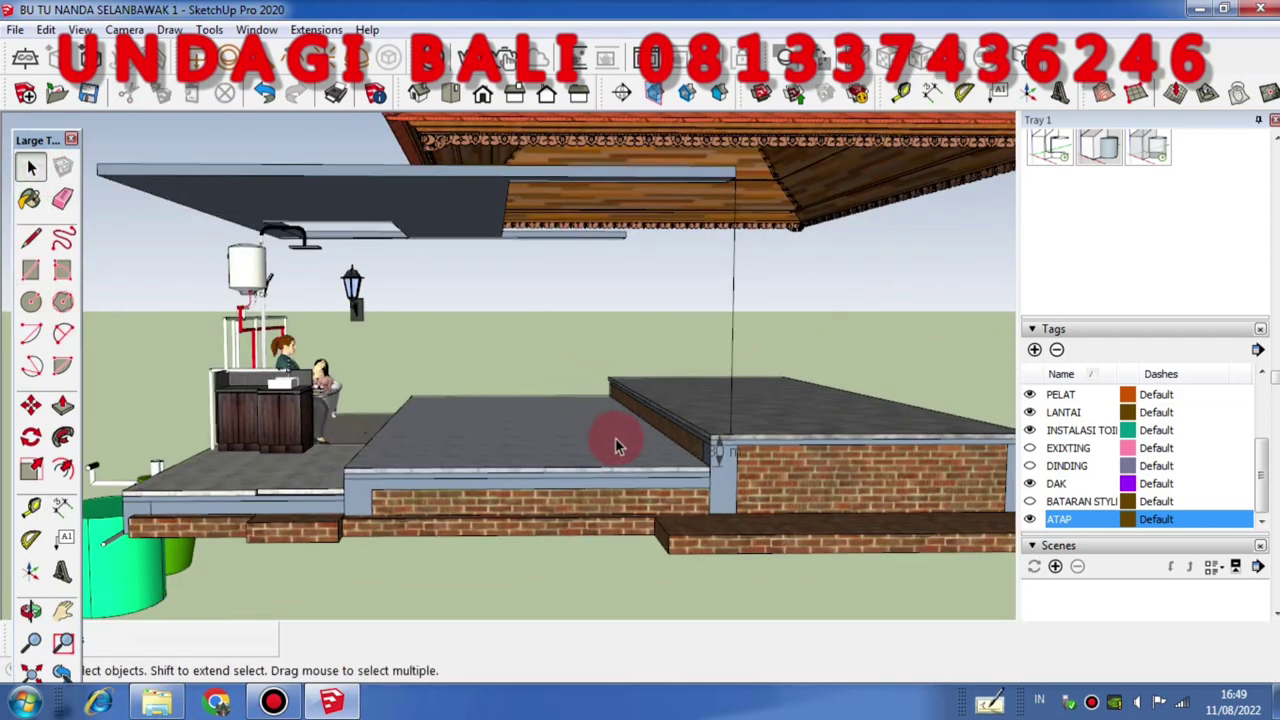
{"action": "scroll", "coordinate": [620, 445], "scroll_direction": "down", "scroll_amount": 2}
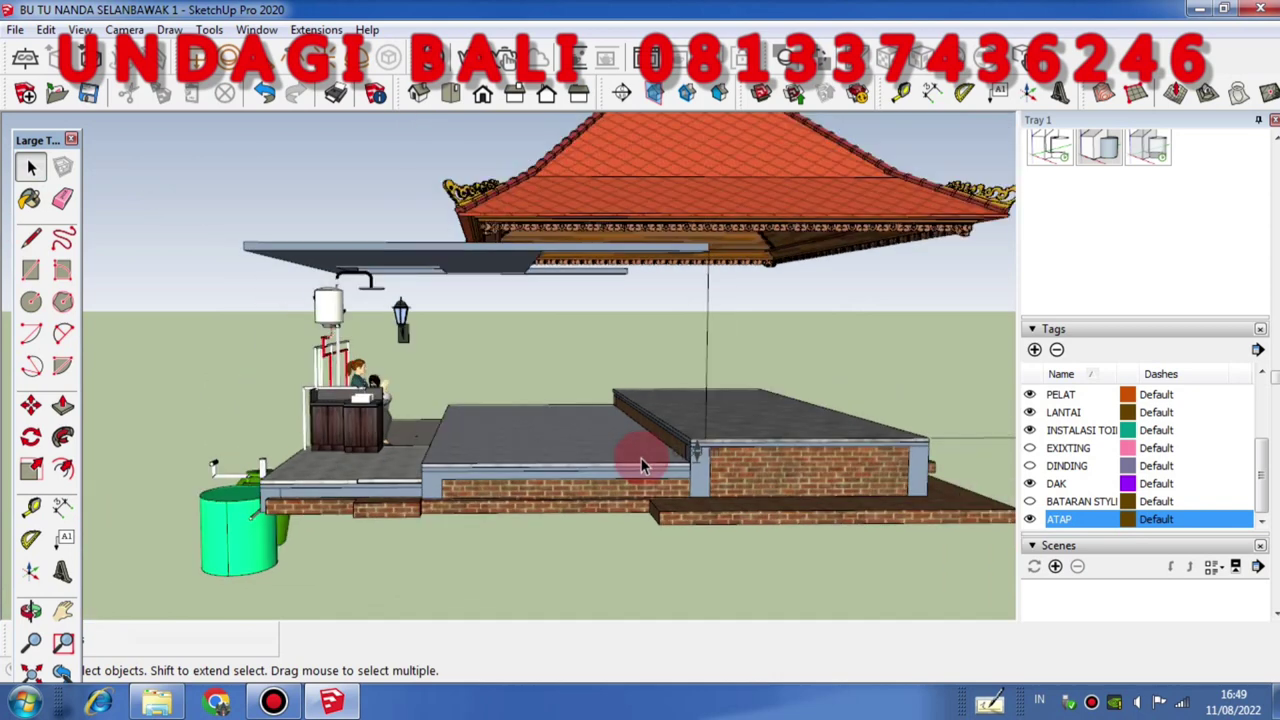
{"action": "left_click", "coordinate": [707, 340]}
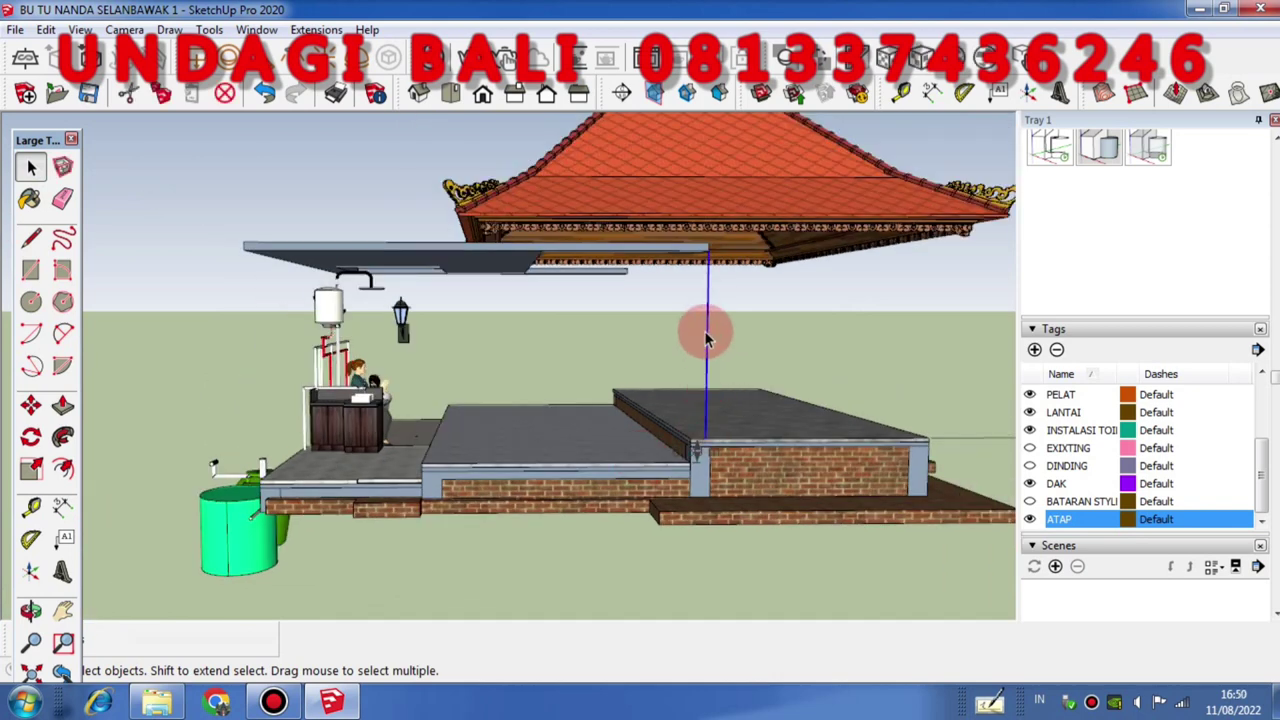
{"action": "key", "text": "Delete"}
{"action": "scroll", "coordinate": [690, 390], "scroll_direction": "down", "scroll_amount": 2}
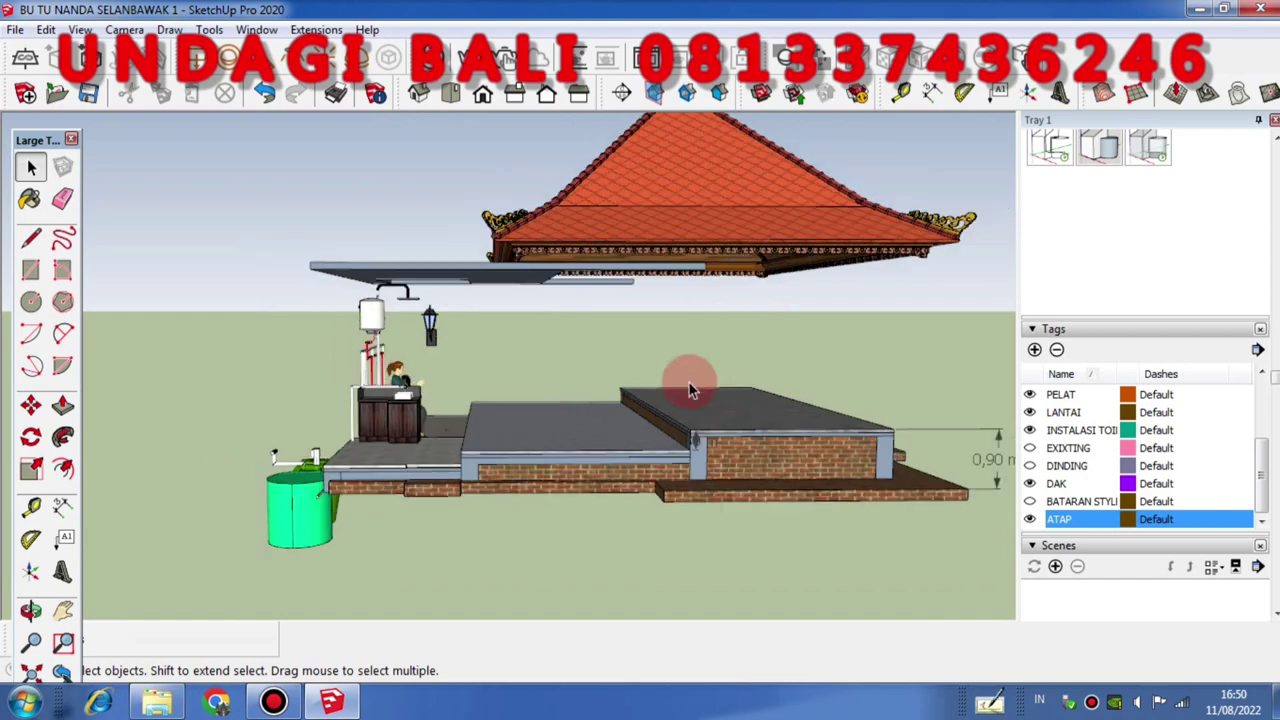
- Examine the bathroom floor, its fixtures and pipework, and the stepped floor levels from the front and rear
{"action": "scroll", "coordinate": [575, 480], "scroll_direction": "up", "scroll_amount": 5}
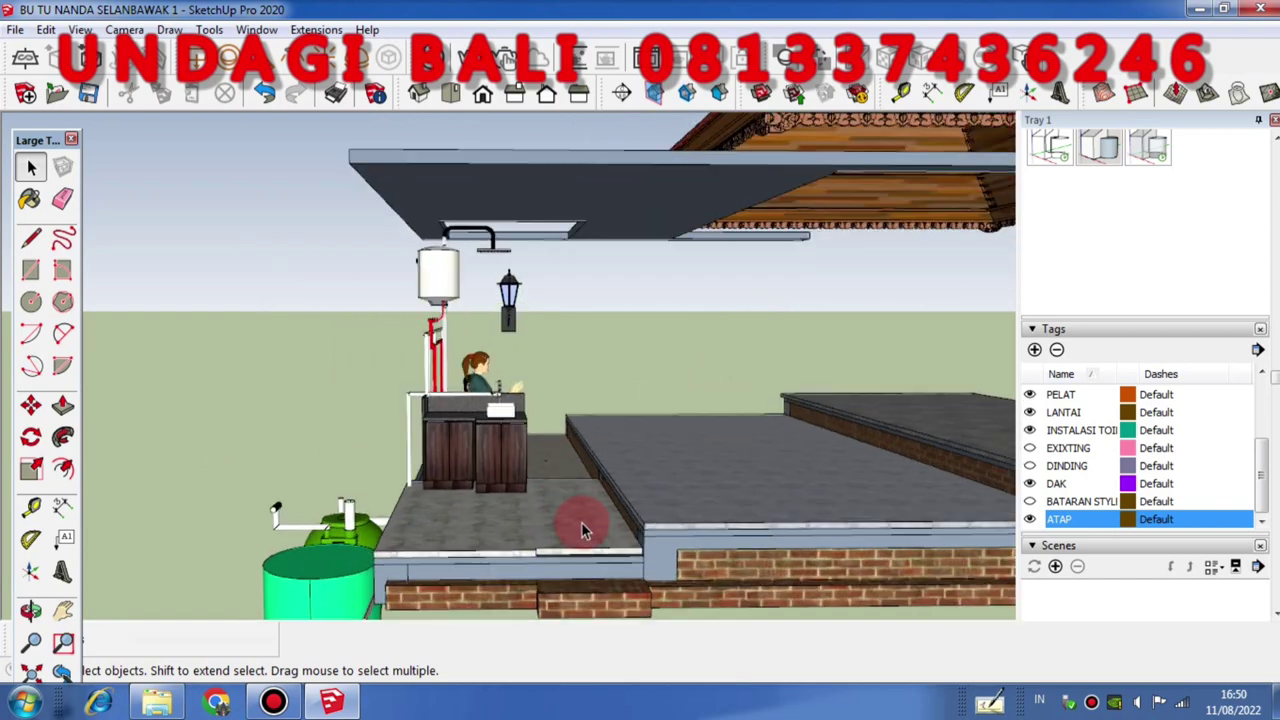
{"action": "mouse_move", "coordinate": [583, 529]}
{"action": "middle_mouse_down"}
{"action": "mouse_move", "coordinate": [808, 477]}
{"action": "mouse_move", "coordinate": [652, 537]}
{"action": "middle_mouse_up"}
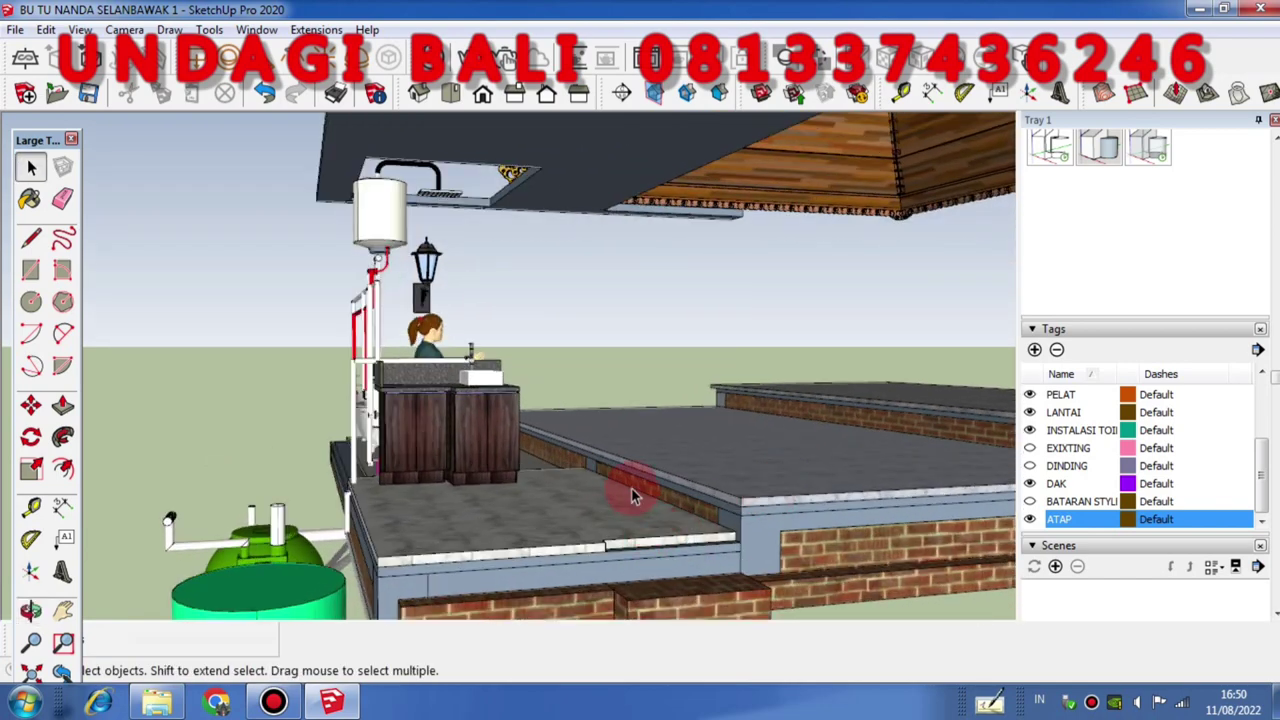
{"action": "scroll", "coordinate": [618, 500], "scroll_direction": "down", "scroll_amount": 1}
{"action": "mouse_move", "coordinate": [592, 501]}
{"action": "middle_mouse_down"}
{"action": "mouse_move", "coordinate": [720, 509]}
{"action": "mouse_move", "coordinate": [737, 523]}
{"action": "mouse_move", "coordinate": [617, 540]}
{"action": "mouse_move", "coordinate": [853, 533]}
{"action": "mouse_move", "coordinate": [714, 586]}
{"action": "mouse_move", "coordinate": [329, 543]}
{"action": "mouse_move", "coordinate": [466, 523]}
{"action": "mouse_move", "coordinate": [428, 495]}
{"action": "mouse_move", "coordinate": [471, 486]}
{"action": "mouse_move", "coordinate": [780, 512]}
{"action": "middle_mouse_up"}
{"action": "scroll", "coordinate": [663, 525], "scroll_direction": "up", "scroll_amount": 2}
{"action": "scroll", "coordinate": [428, 495], "scroll_direction": "down", "scroll_amount": 3}
{"action": "scroll", "coordinate": [583, 430], "scroll_direction": "up", "scroll_amount": 2}
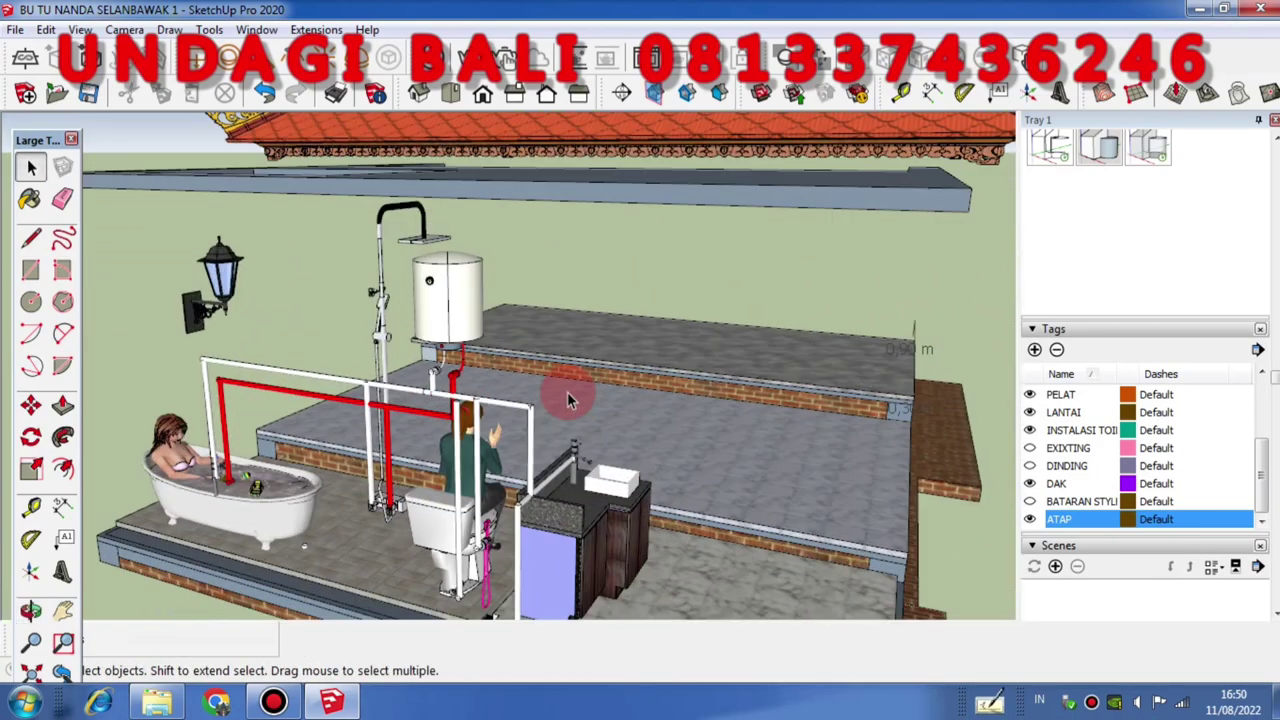
{"action": "scroll", "coordinate": [567, 392], "scroll_direction": "down", "scroll_amount": 2}
{"action": "middle_click_drag", "start_coordinate": [594, 457], "coordinate": [414, 397]}
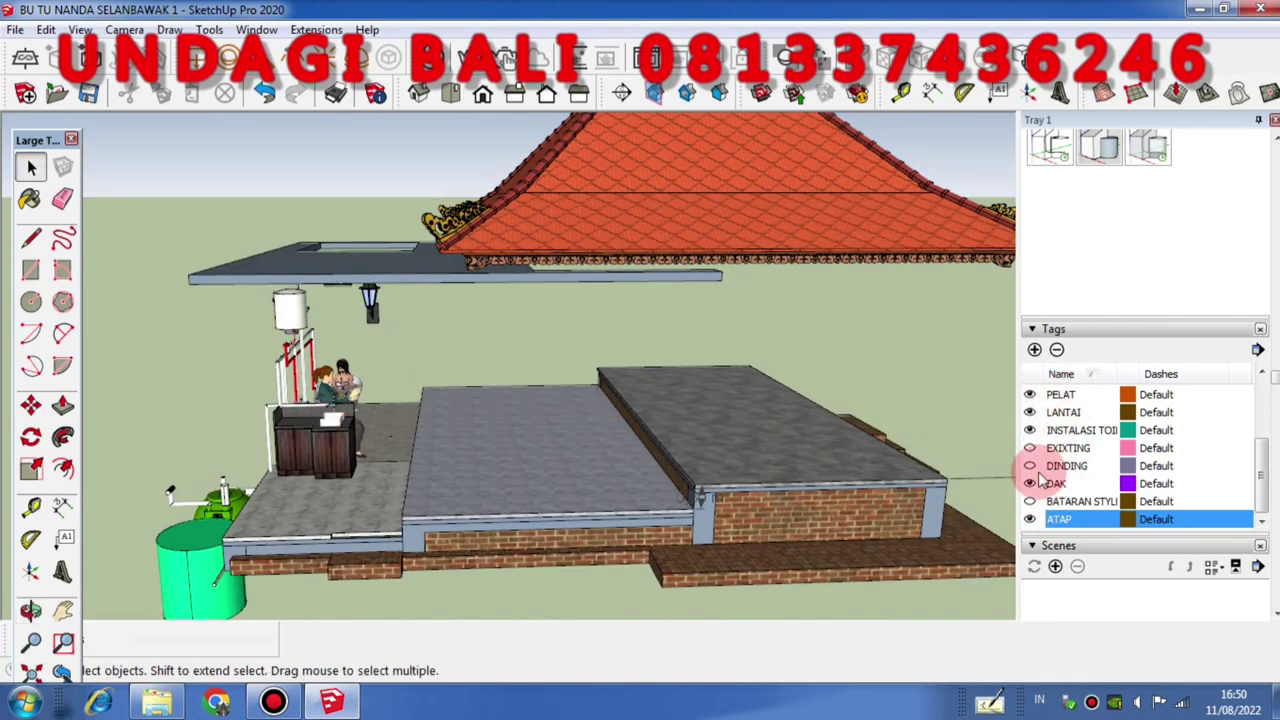
- Examine how the flat roof sits above the stepped floors and below the tiled roof from both sides
{"action": "middle_click_drag", "start_coordinate": [591, 466], "coordinate": [622, 452]}
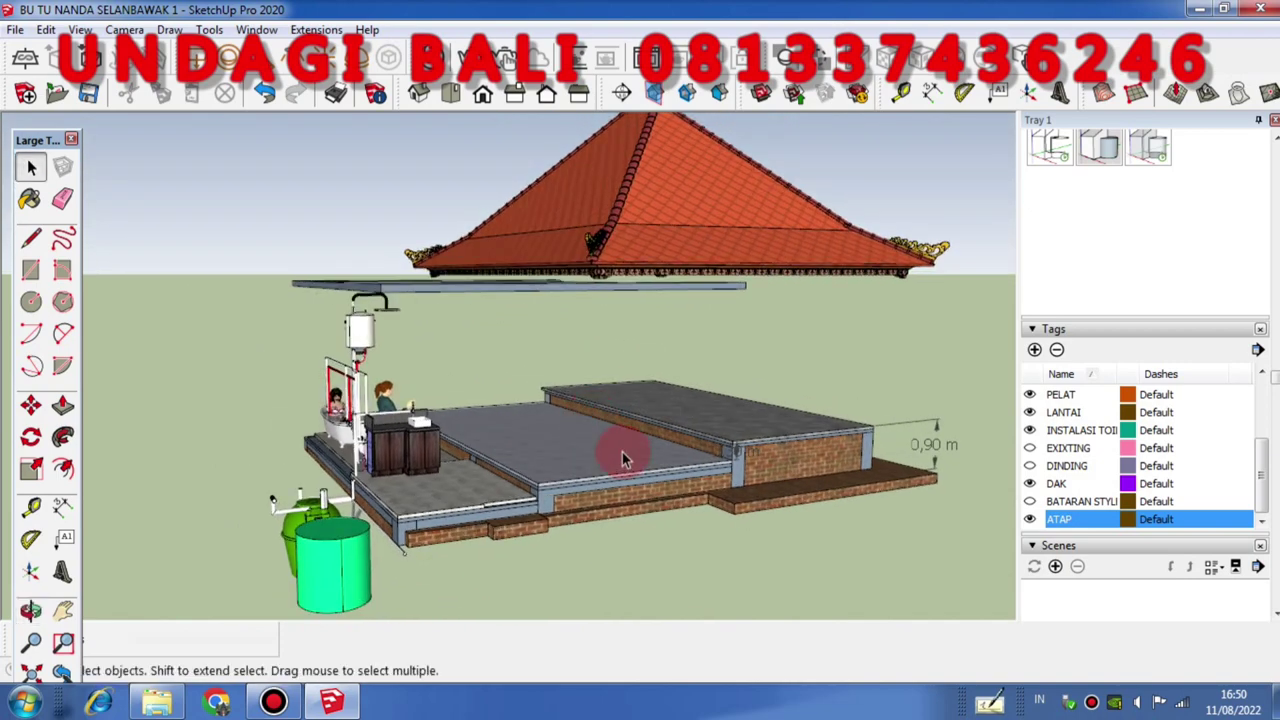
{"action": "scroll", "coordinate": [622, 452], "scroll_direction": "up", "scroll_amount": 3}
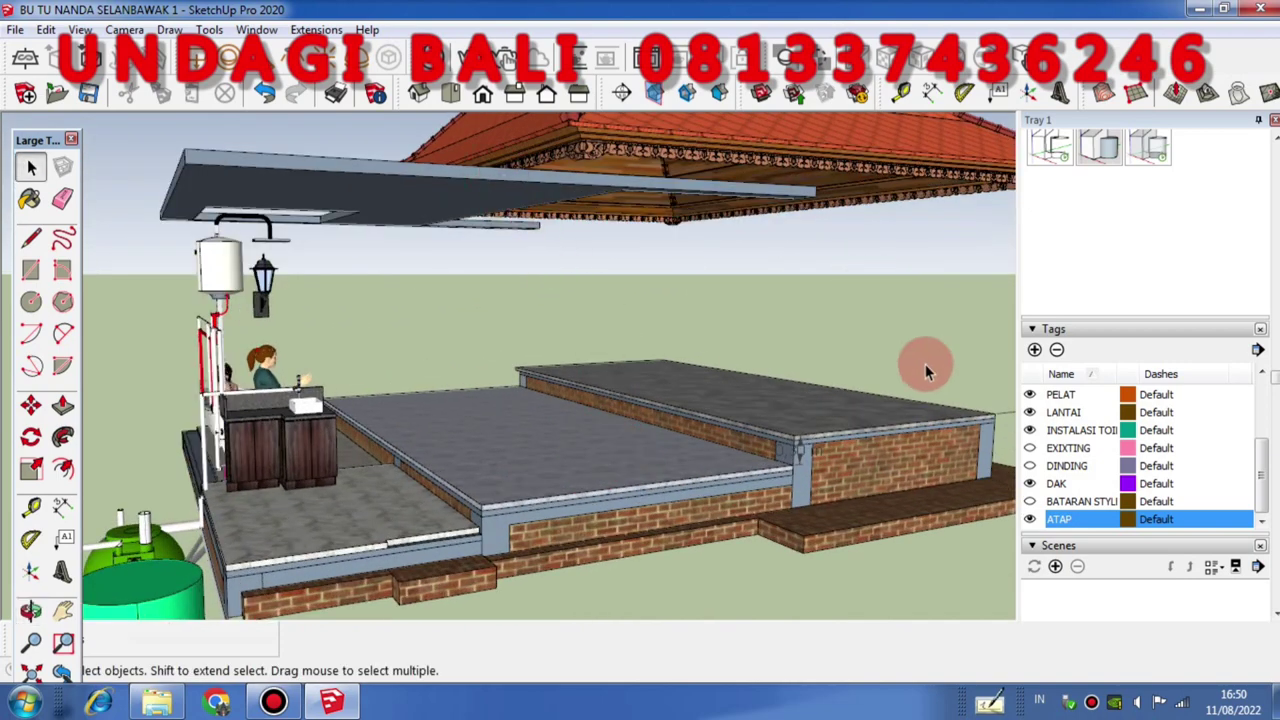
{"action": "scroll", "coordinate": [741, 327], "scroll_direction": "down", "scroll_amount": 3}
{"action": "middle_click_drag", "start_coordinate": [700, 329], "coordinate": [555, 340]}
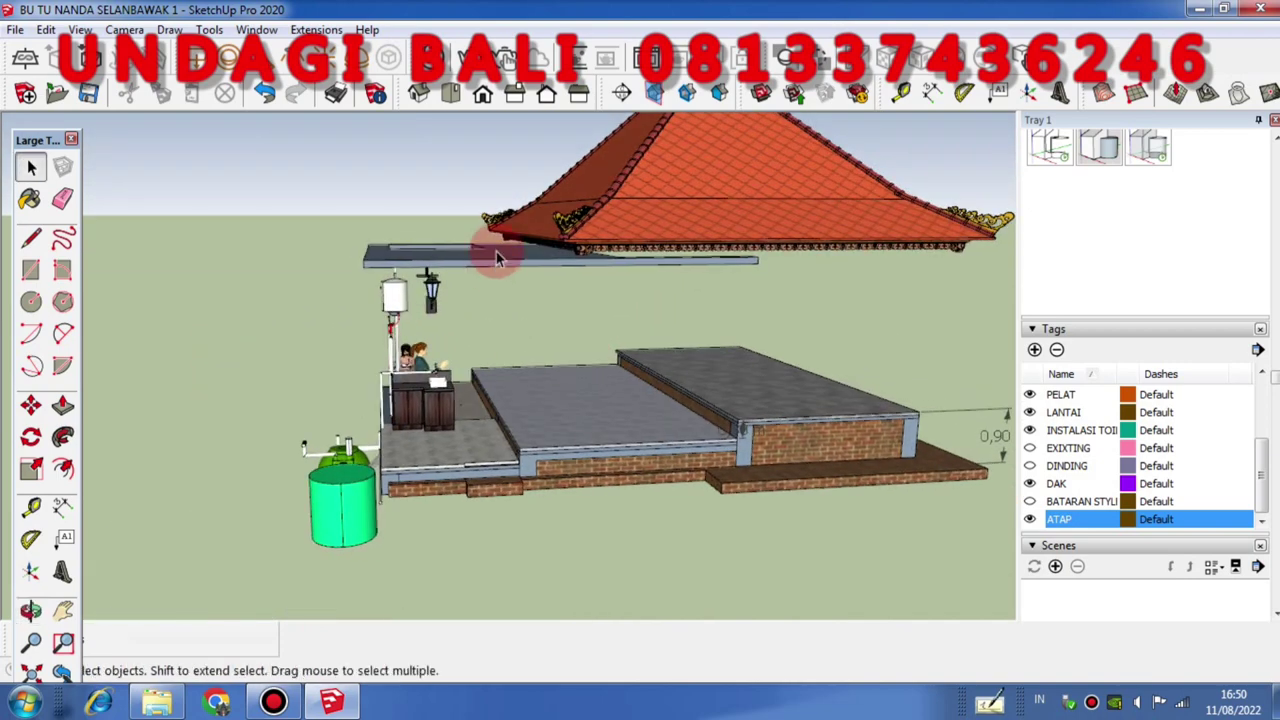
{"action": "scroll", "coordinate": [498, 257], "scroll_direction": "up", "scroll_amount": 3}
{"action": "middle_click_drag", "start_coordinate": [498, 257], "coordinate": [603, 243]}
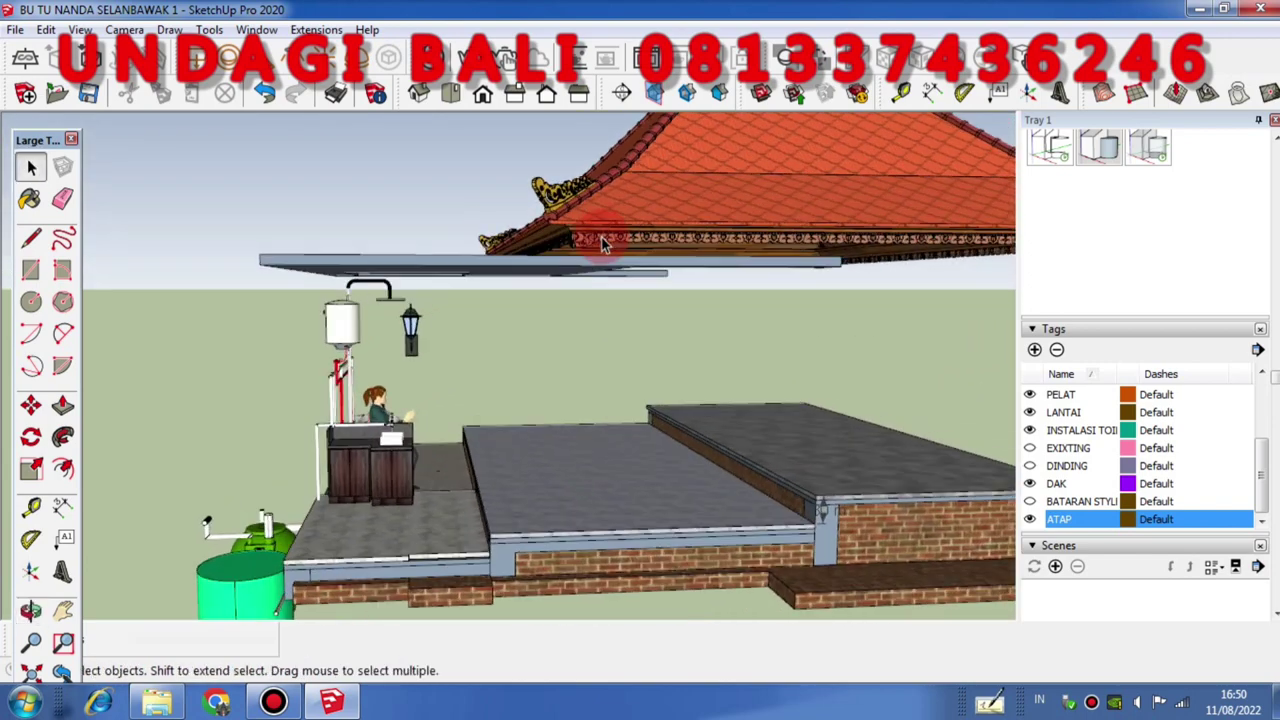
{"action": "scroll", "coordinate": [533, 363], "scroll_direction": "down", "scroll_amount": 3}
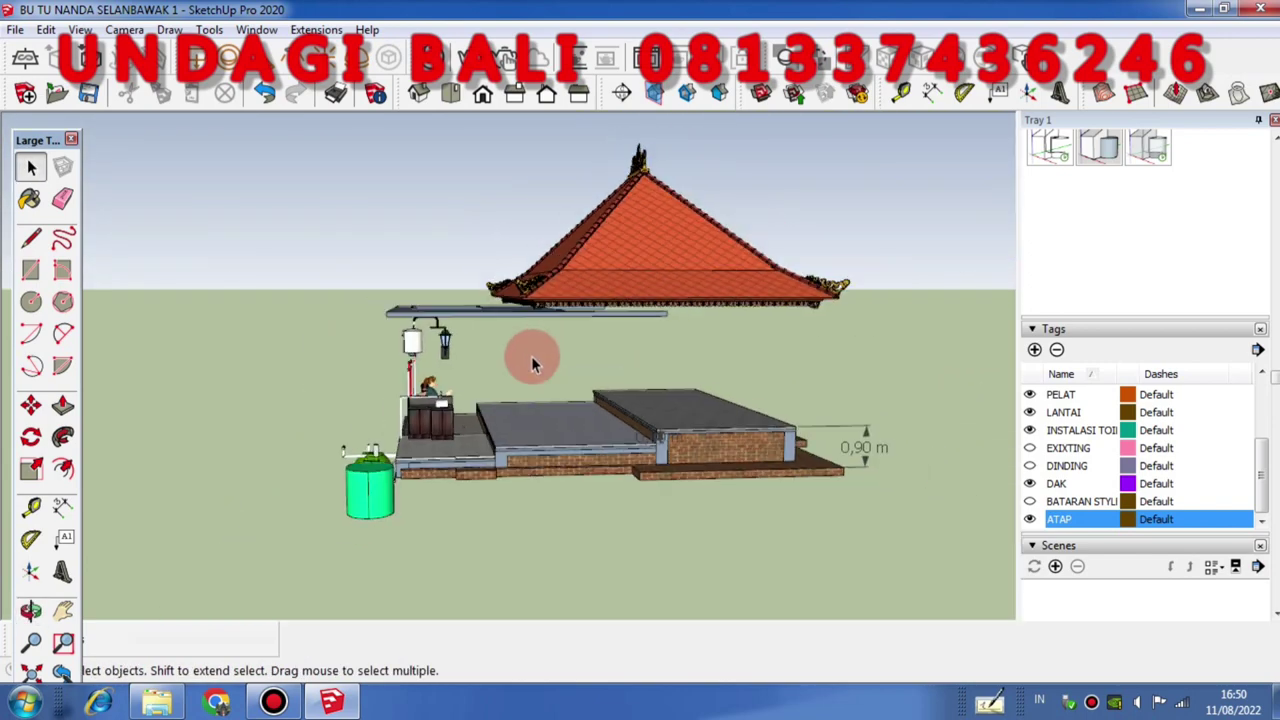
- Select the tiled roof to point it out, and clear the selection
{"action": "left_click", "coordinate": [575, 287]}
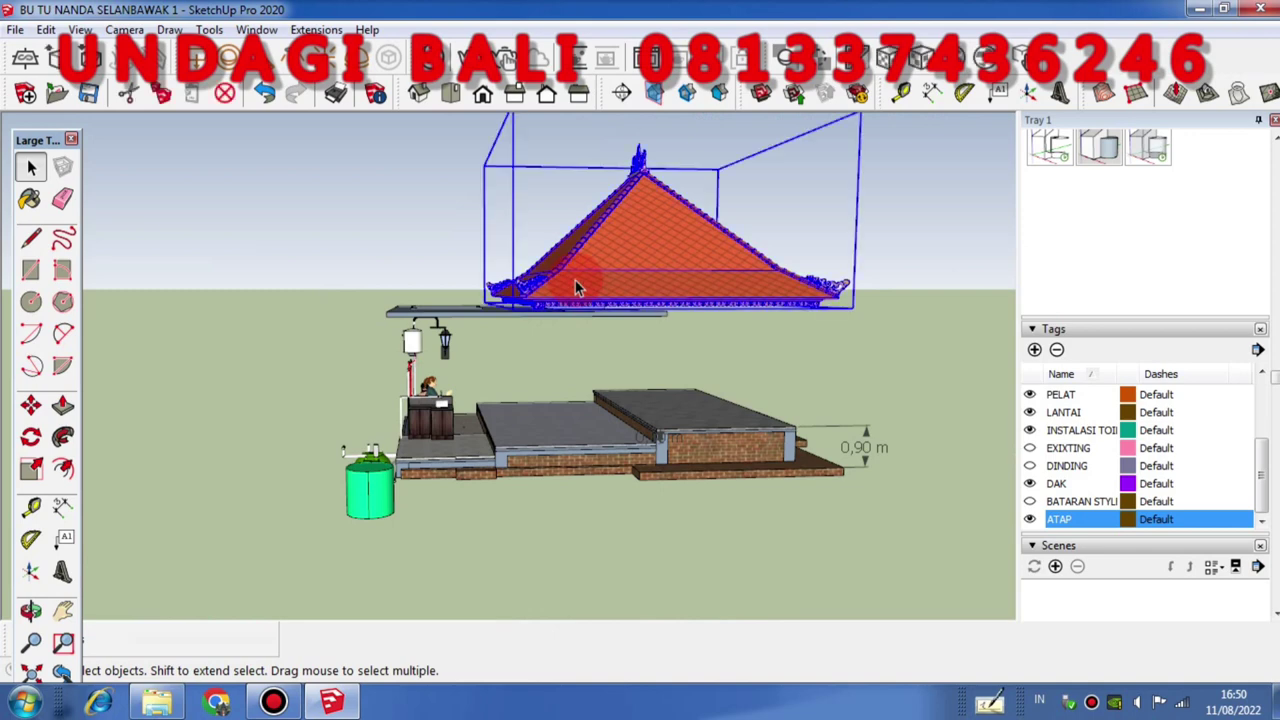
{"action": "scroll", "coordinate": [575, 335], "scroll_direction": "down", "scroll_amount": 3}
{"action": "scroll", "coordinate": [642, 267], "scroll_direction": "up", "scroll_amount": 2}
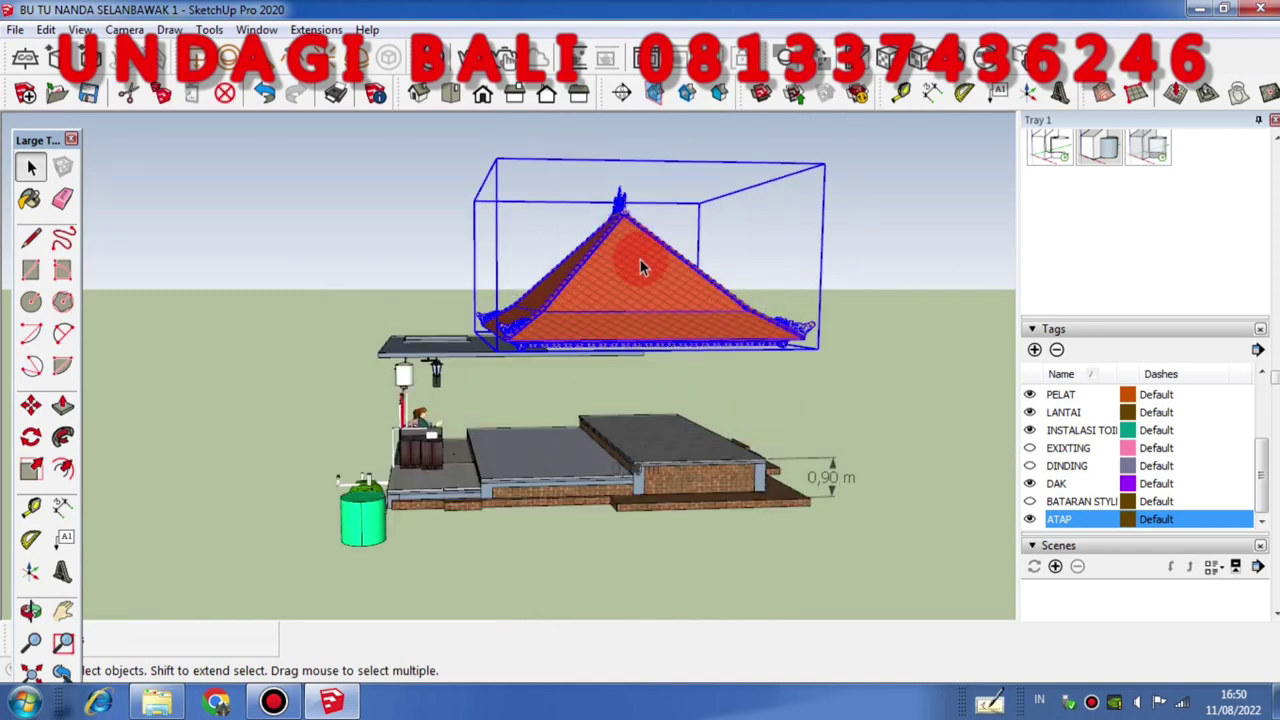
{"action": "middle_click_drag", "start_coordinate": [642, 267], "coordinate": [700, 280]}
{"action": "left_click", "coordinate": [914, 320]}
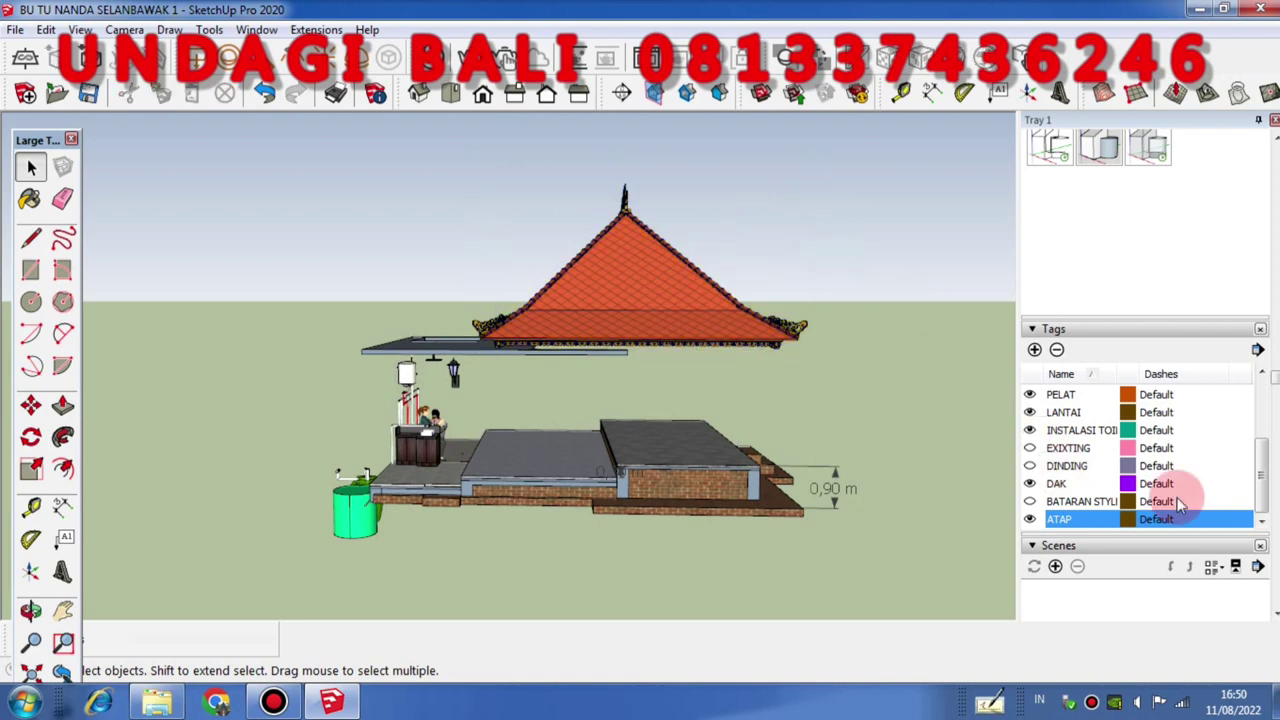
- Turn on the SAKA tag and view the columns from beneath the tiled roof
{"action": "left_click_drag", "start_coordinate": [1263, 476], "coordinate": [1194, 443]}
{"action": "left_click", "coordinate": [1029, 431]}
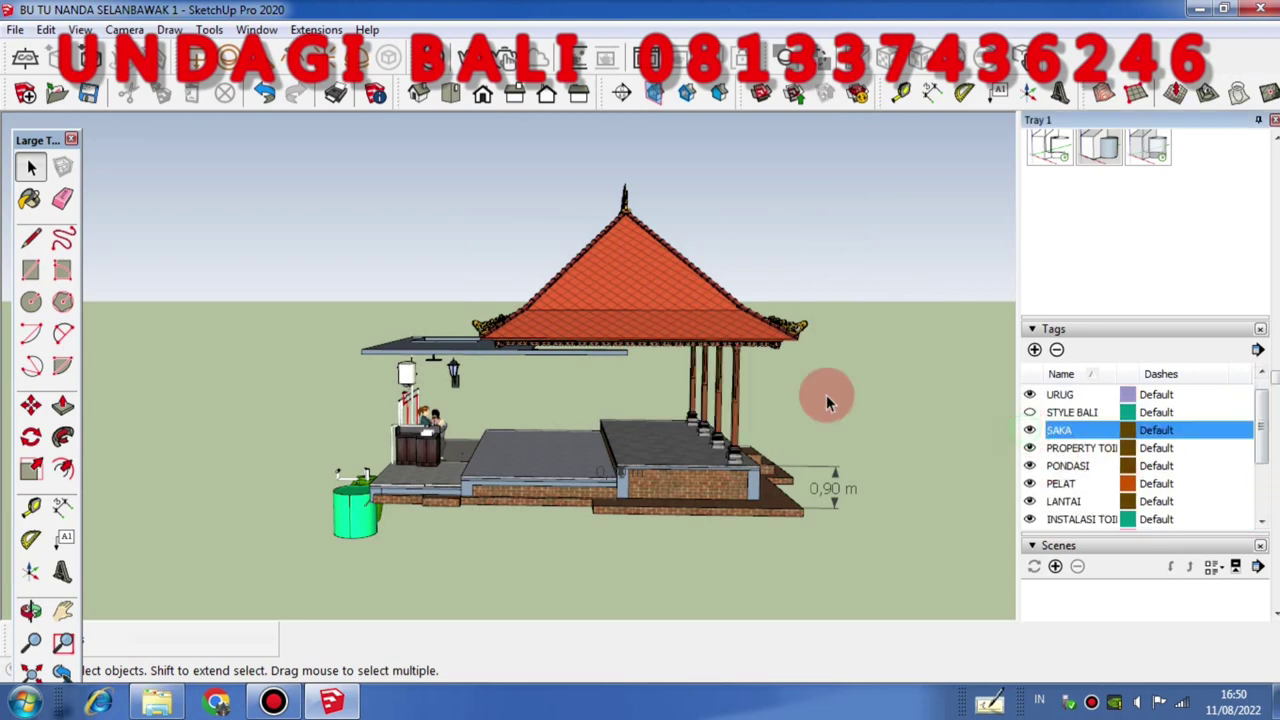
{"action": "middle_click_drag", "start_coordinate": [757, 347], "coordinate": [718, 298]}
{"action": "scroll", "coordinate": [725, 370], "scroll_direction": "up", "scroll_amount": 3}
{"action": "scroll", "coordinate": [737, 234], "scroll_direction": "up", "scroll_amount": 4}
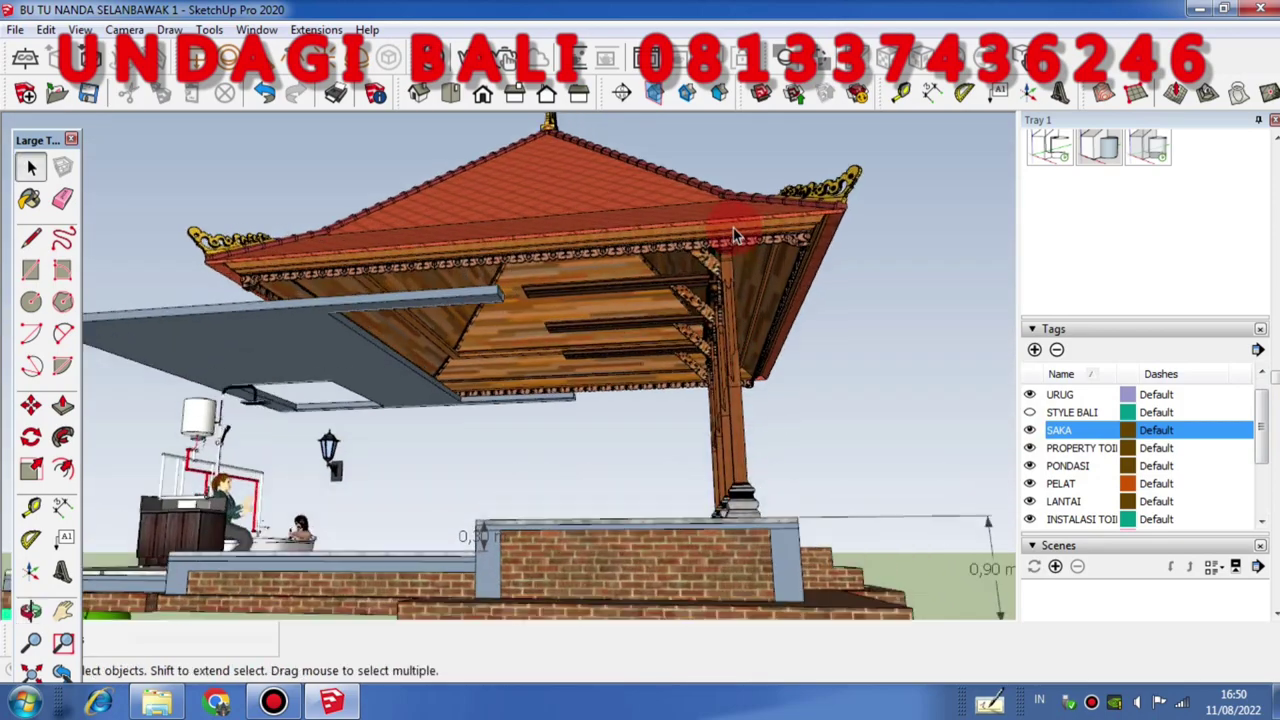
{"action": "middle_click_drag", "start_coordinate": [737, 194], "coordinate": [673, 452]}
{"action": "scroll", "coordinate": [753, 378], "scroll_direction": "down", "scroll_amount": 4}
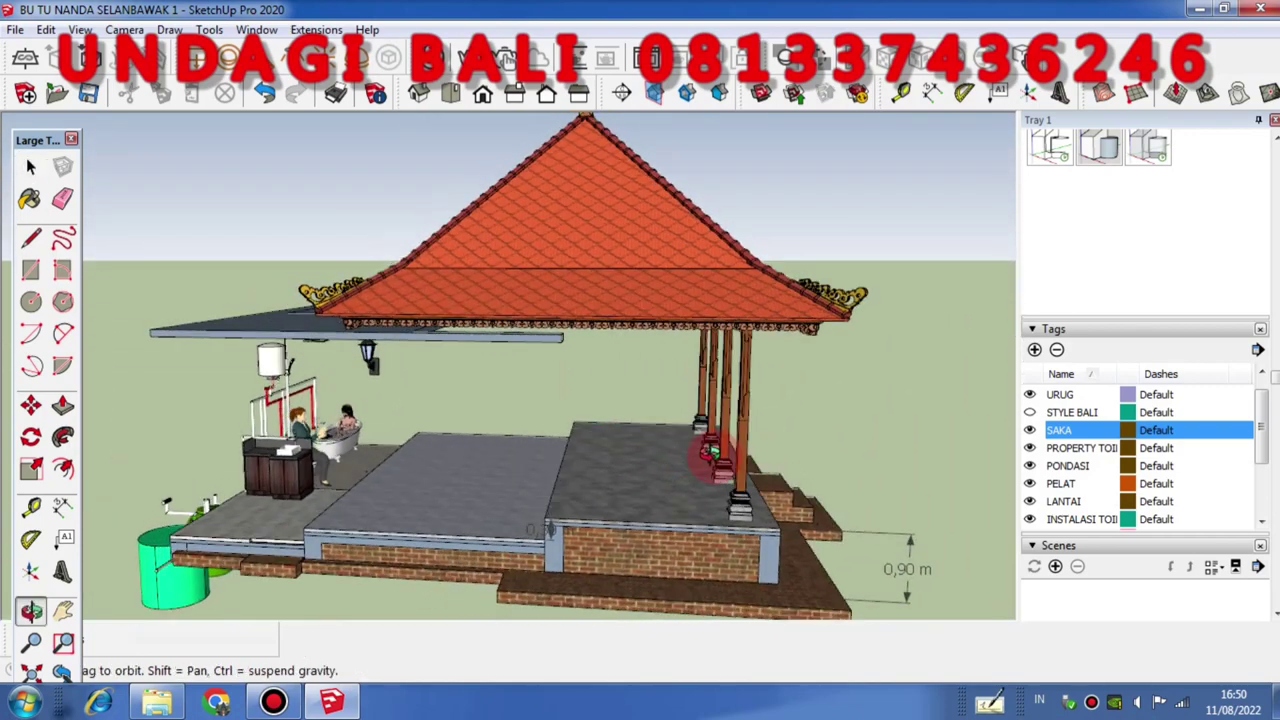
- Examine the columns together with the tiled roof, flat roof and floor levels from the side and rear
{"action": "scroll", "coordinate": [800, 435], "scroll_direction": "down", "scroll_amount": 3}
{"action": "scroll", "coordinate": [762, 383], "scroll_direction": "up", "scroll_amount": 3}
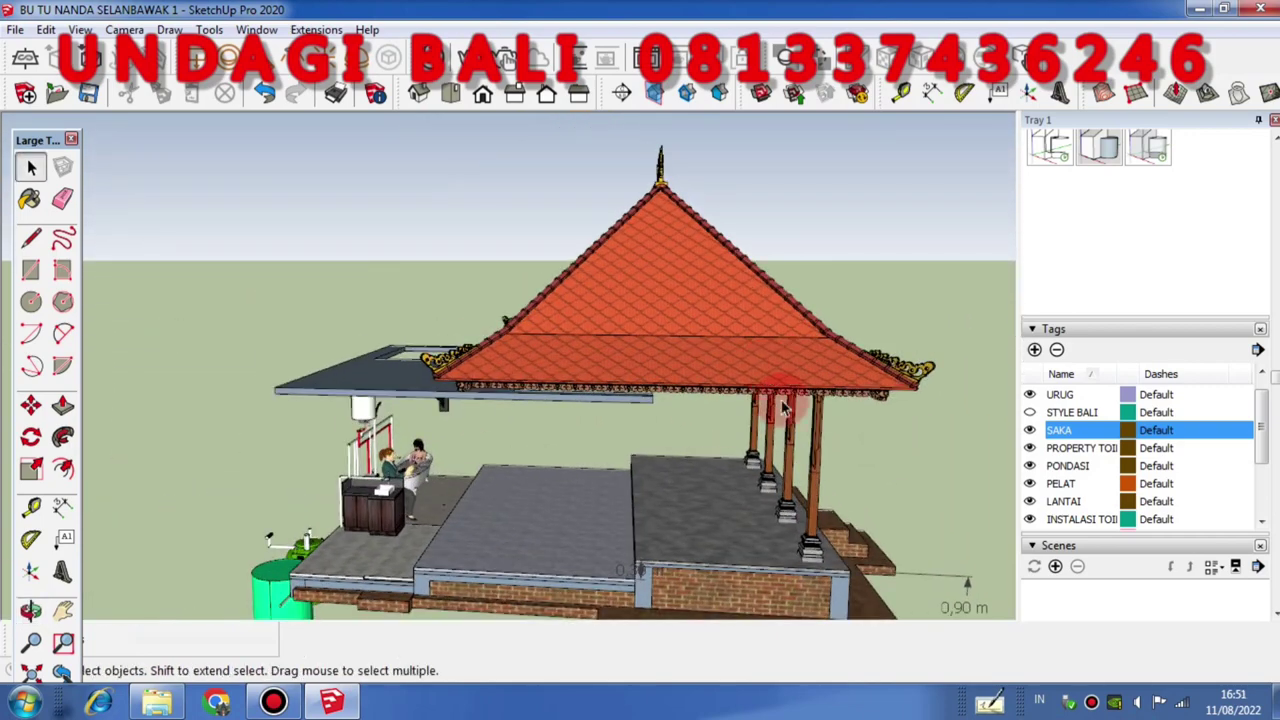
{"action": "middle_click_drag", "start_coordinate": [762, 383], "coordinate": [705, 352]}
{"action": "middle_click_drag", "start_coordinate": [633, 373], "coordinate": [907, 388]}
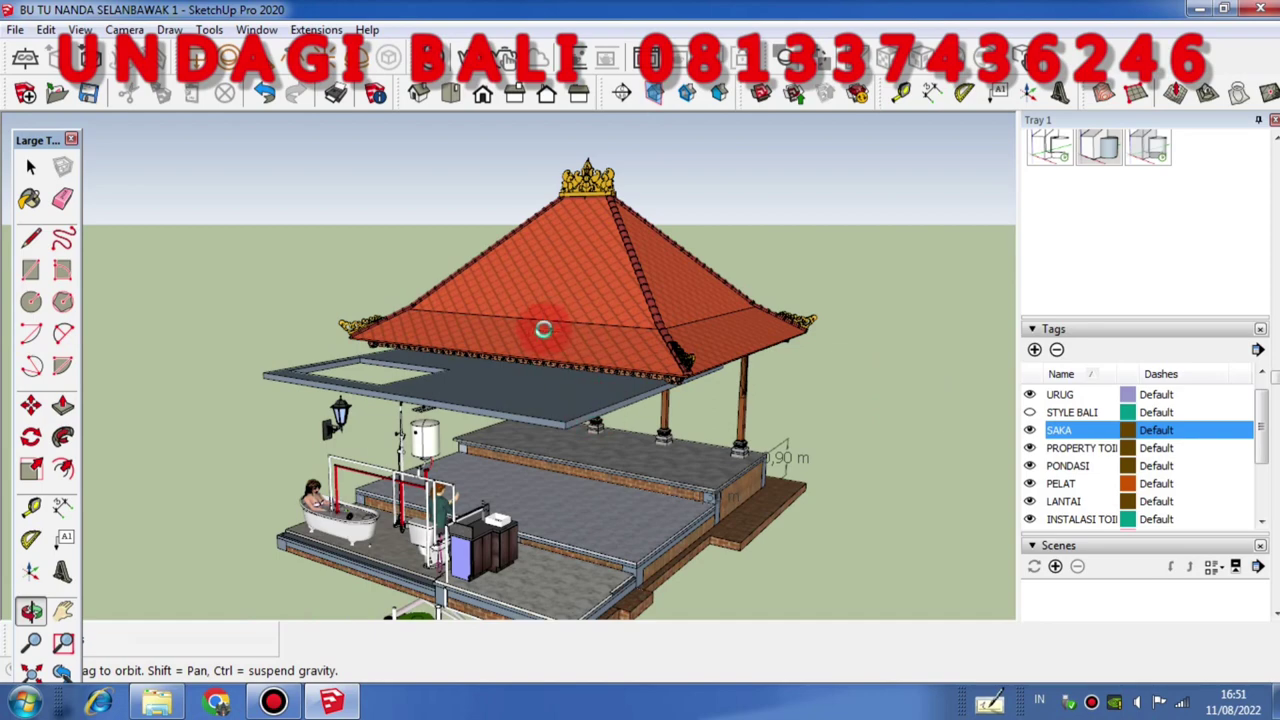
{"action": "middle_click_drag", "start_coordinate": [539, 322], "coordinate": [541, 334]}
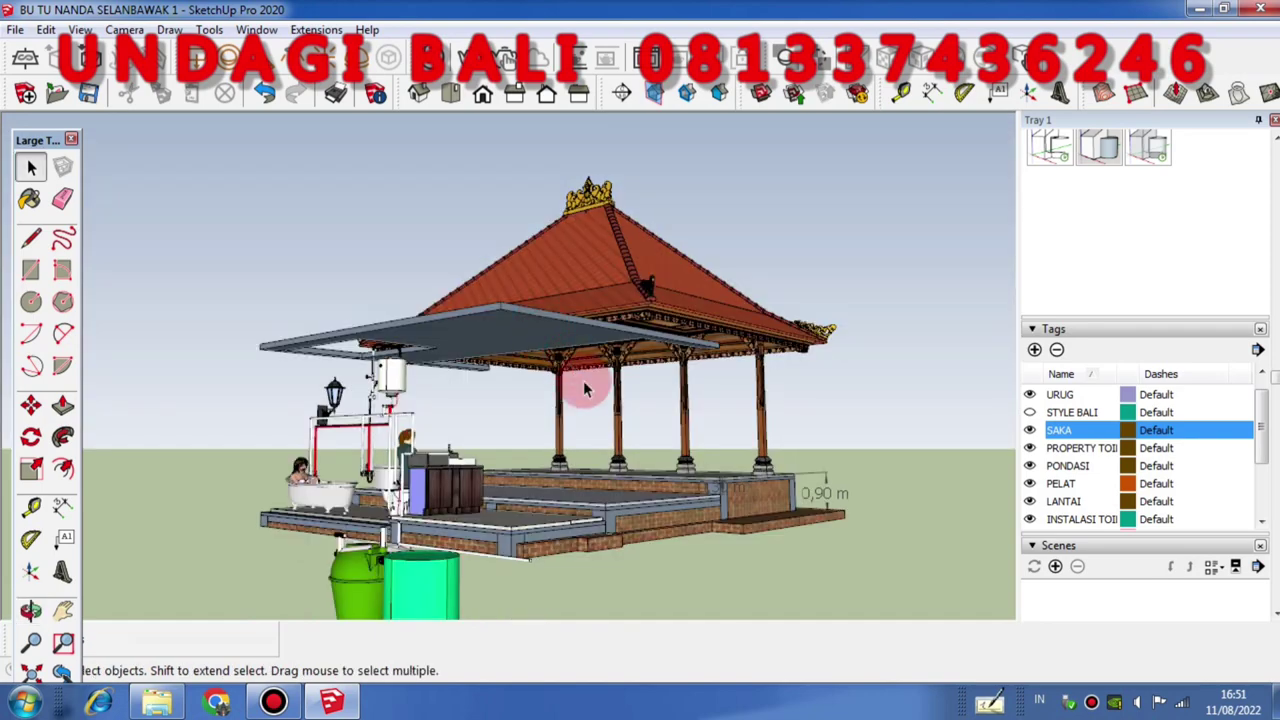
{"action": "middle_click_drag", "start_coordinate": [591, 470], "coordinate": [412, 407]}
{"action": "scroll", "coordinate": [567, 518], "scroll_direction": "up", "scroll_amount": 5}
{"action": "scroll", "coordinate": [570, 512], "scroll_direction": "down", "scroll_amount": 5}
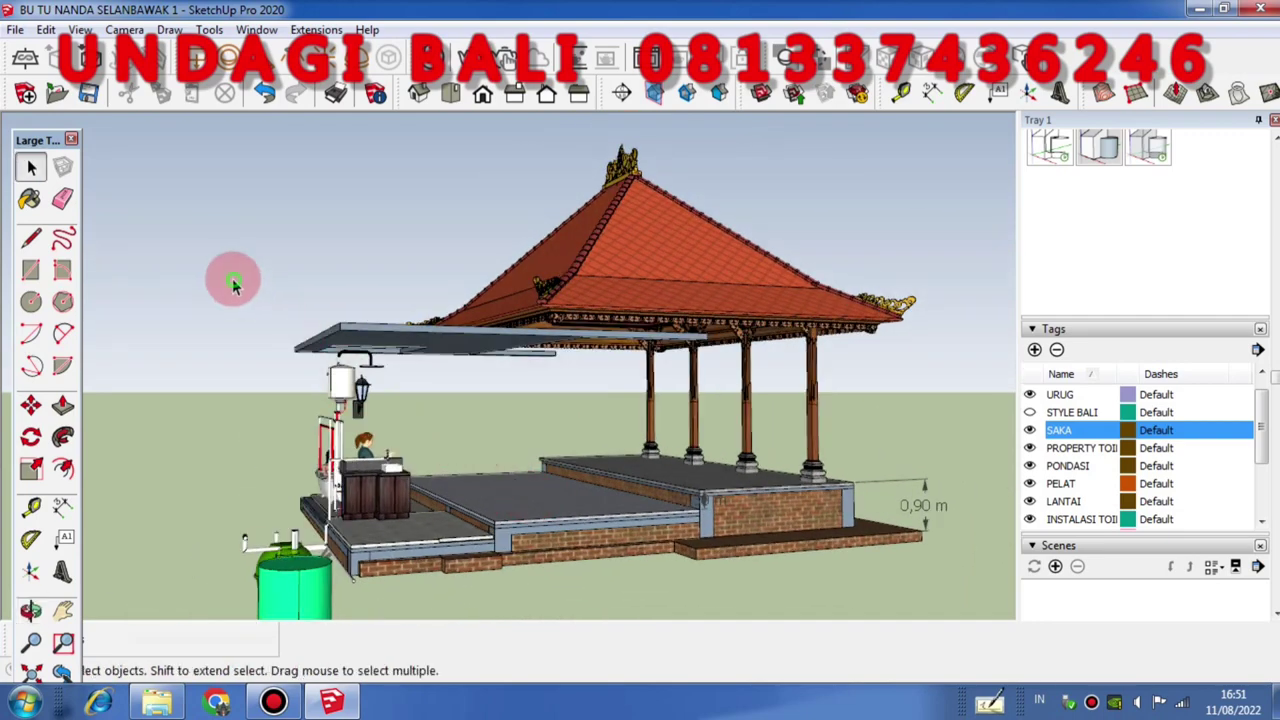
- Turn on the DINDING tag to show the house's walls
{"action": "middle_click_drag", "start_coordinate": [645, 480], "coordinate": [586, 466]}
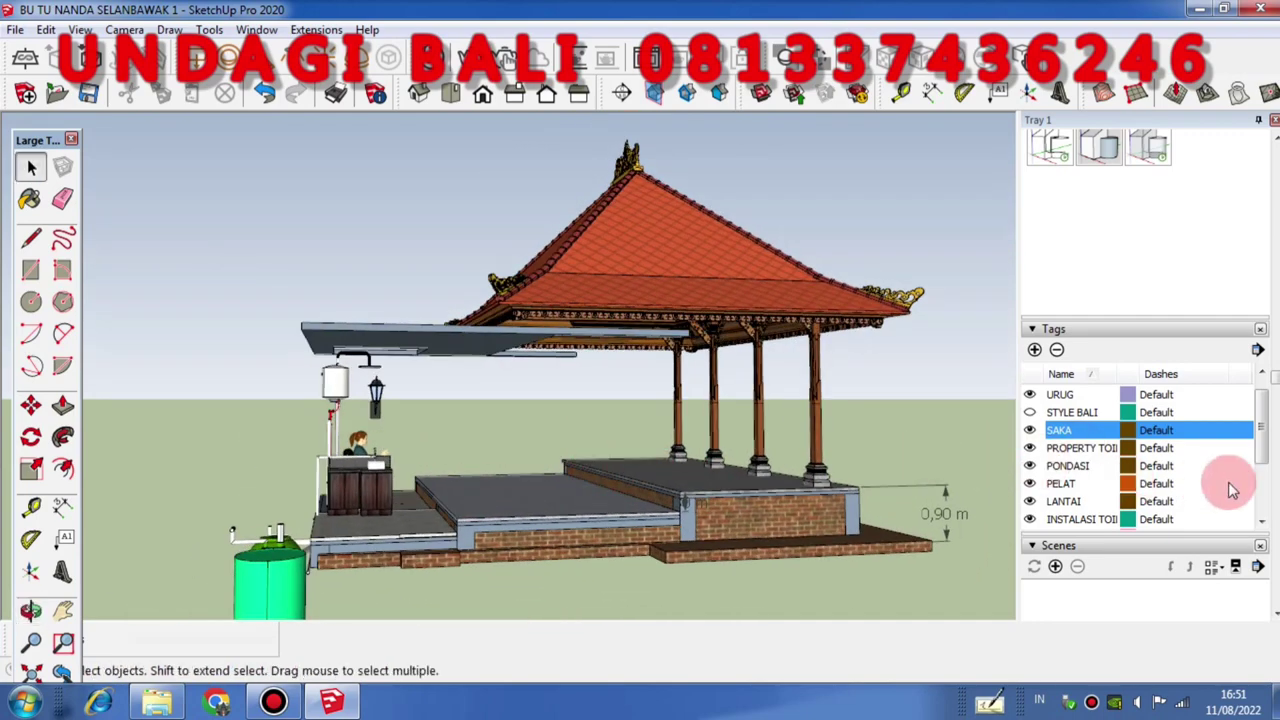
{"action": "left_click_drag", "start_coordinate": [1262, 436], "coordinate": [1264, 500]}
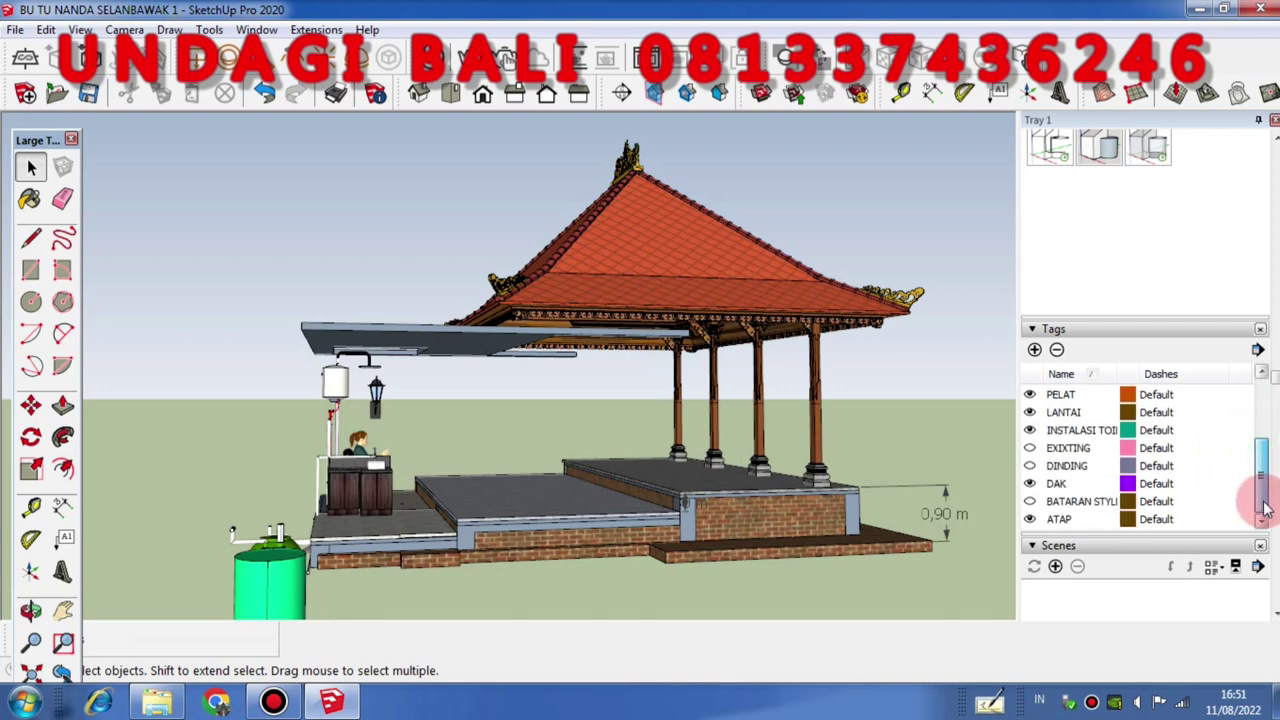
{"action": "left_click", "coordinate": [1029, 466]}
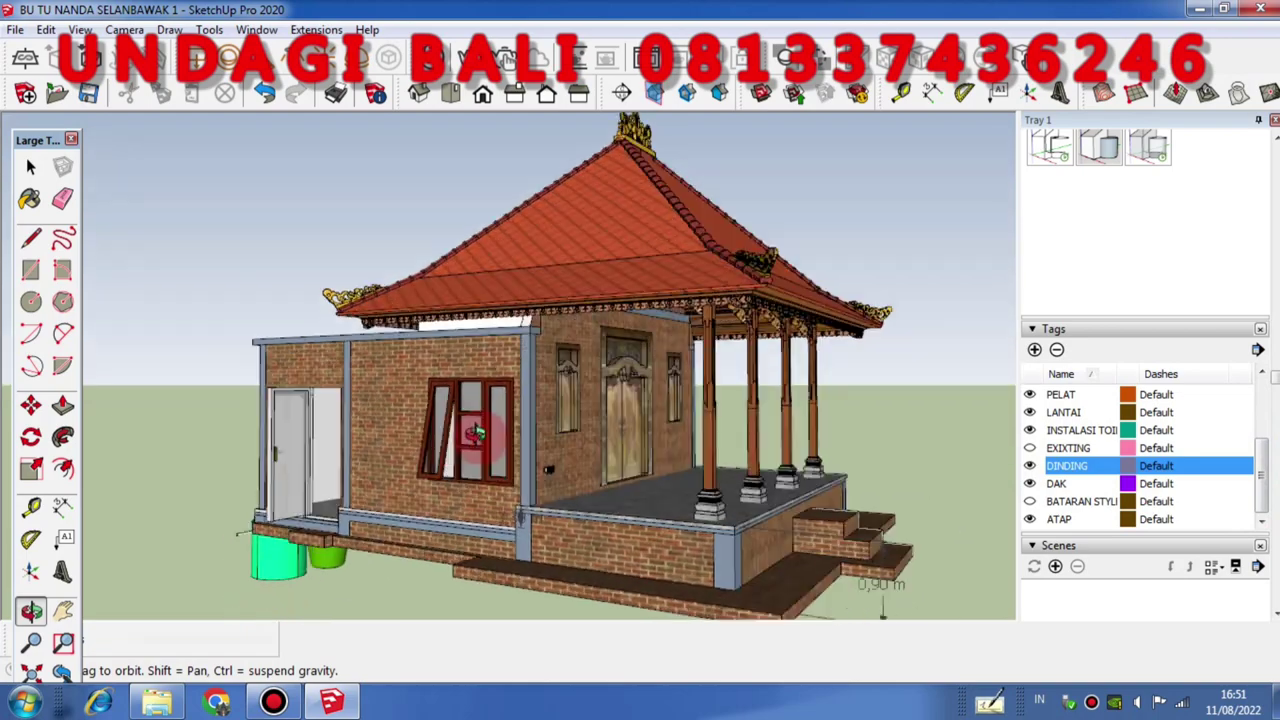